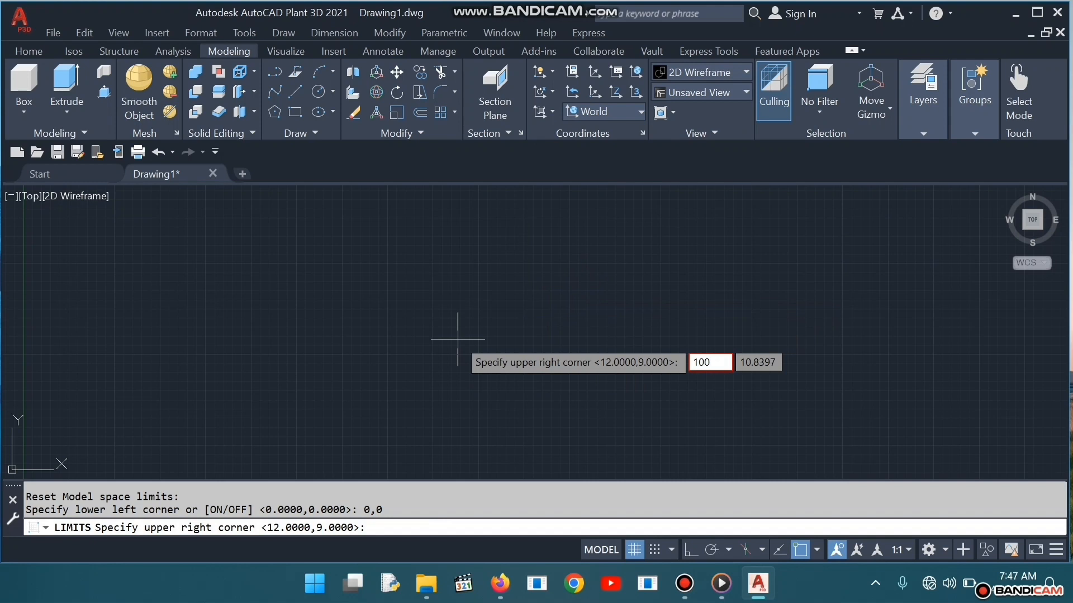
Set the upper right corner of the model space limits to 100,100
key("Tab")
type("100")
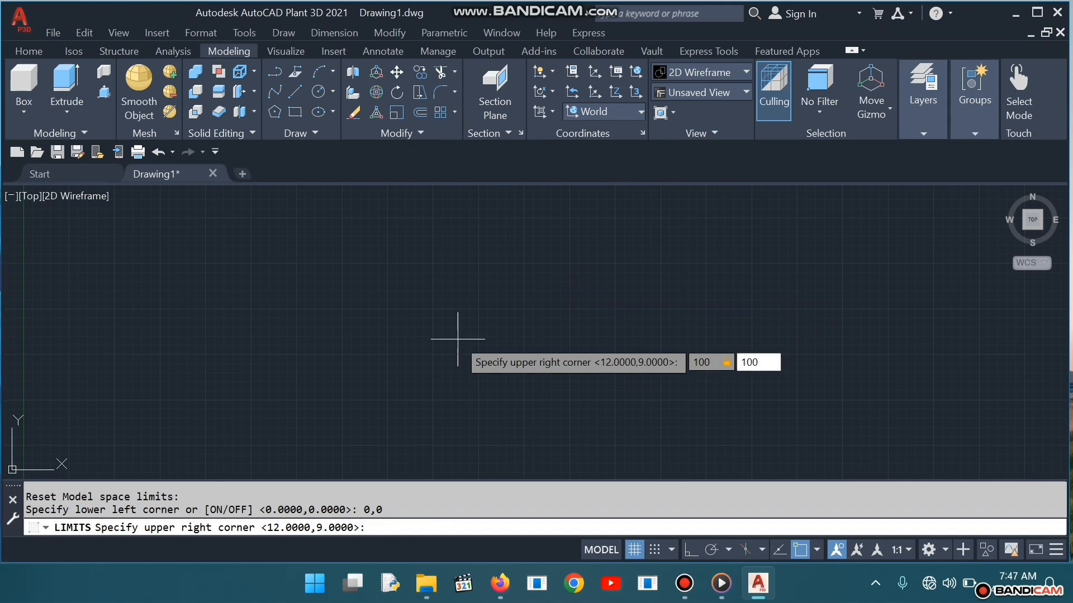
key("Return")
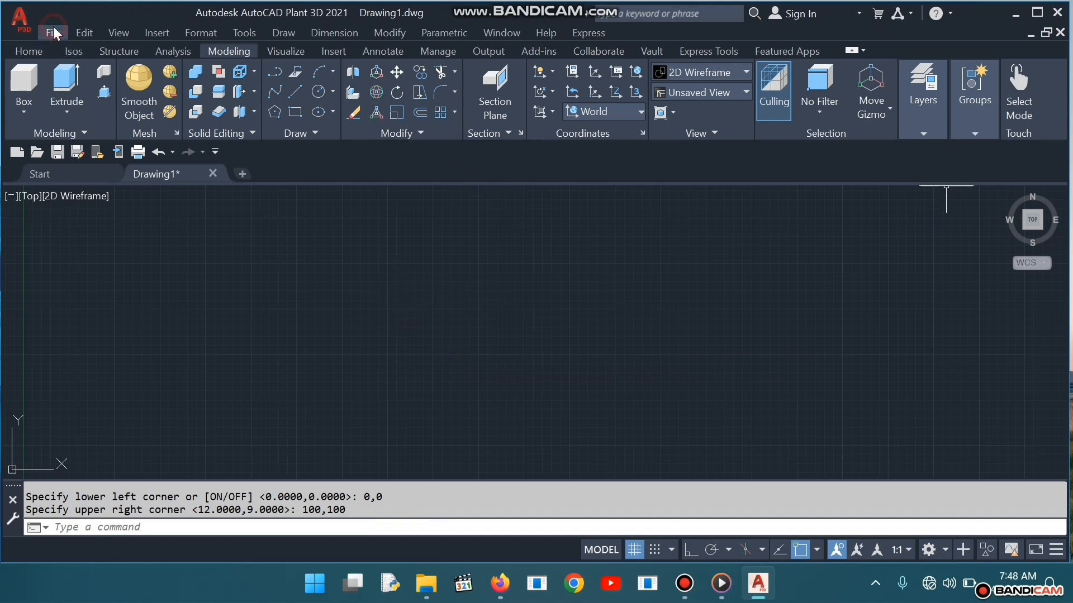
Create a new drawing from the acad.dwt template
key("ctrl+n")
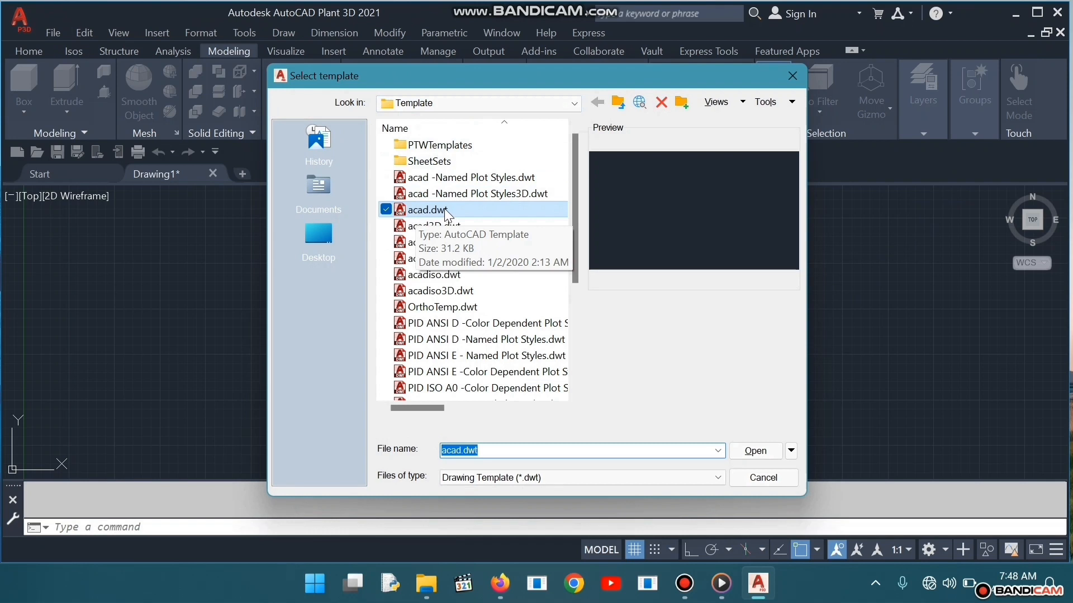
left_click(756, 451)
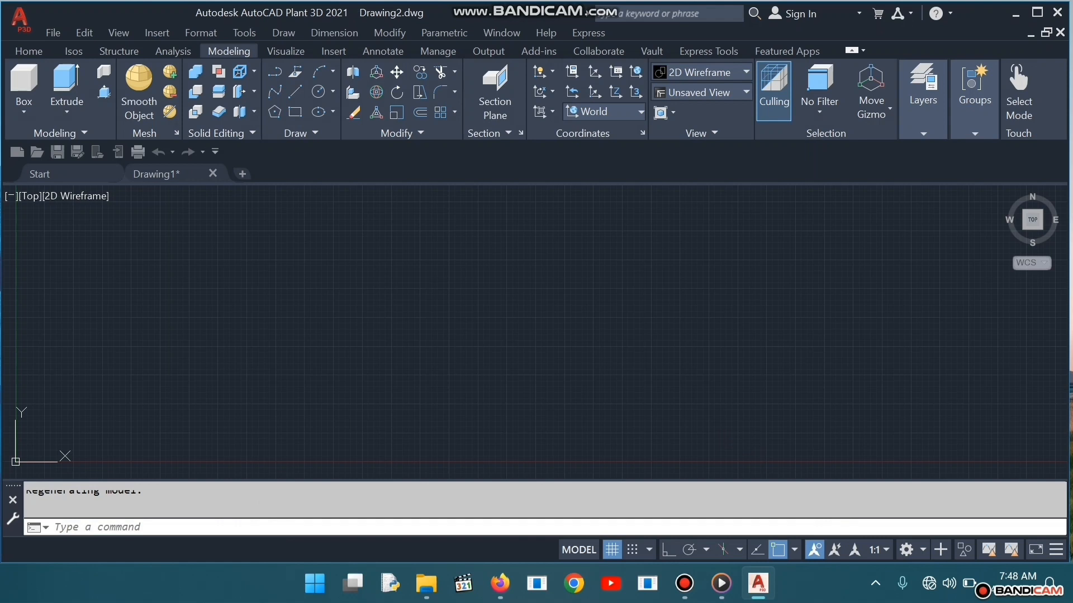
mouse_move(758, 584)
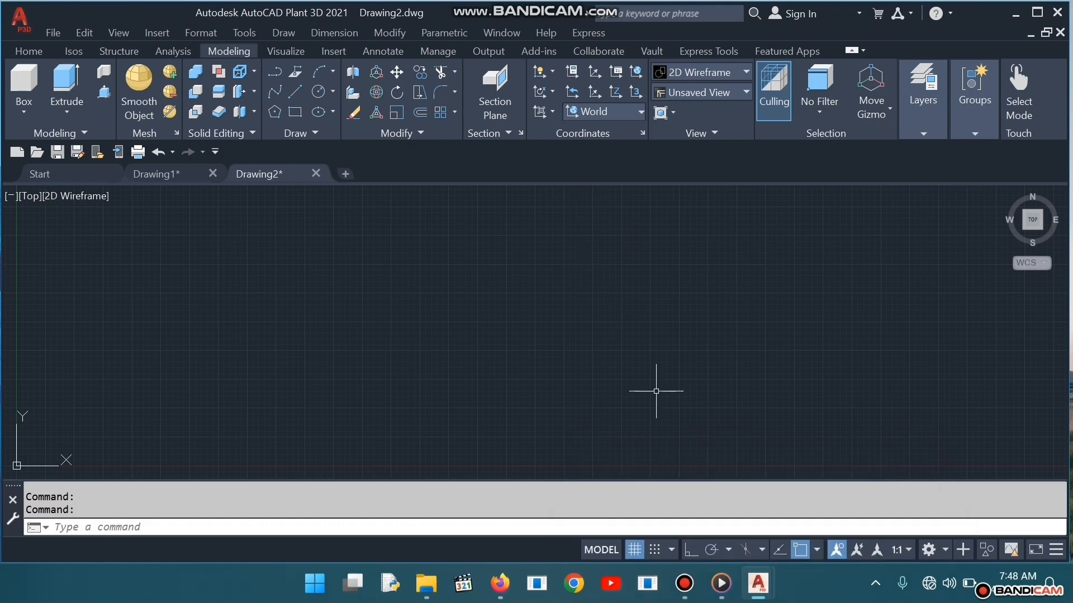
Turn on Ortho mode and review the dimensioned three-lobed plate on page 3 of outo cad.pdf in Firefox
left_click(689, 547)
left_click(688, 547)
left_click(688, 548)
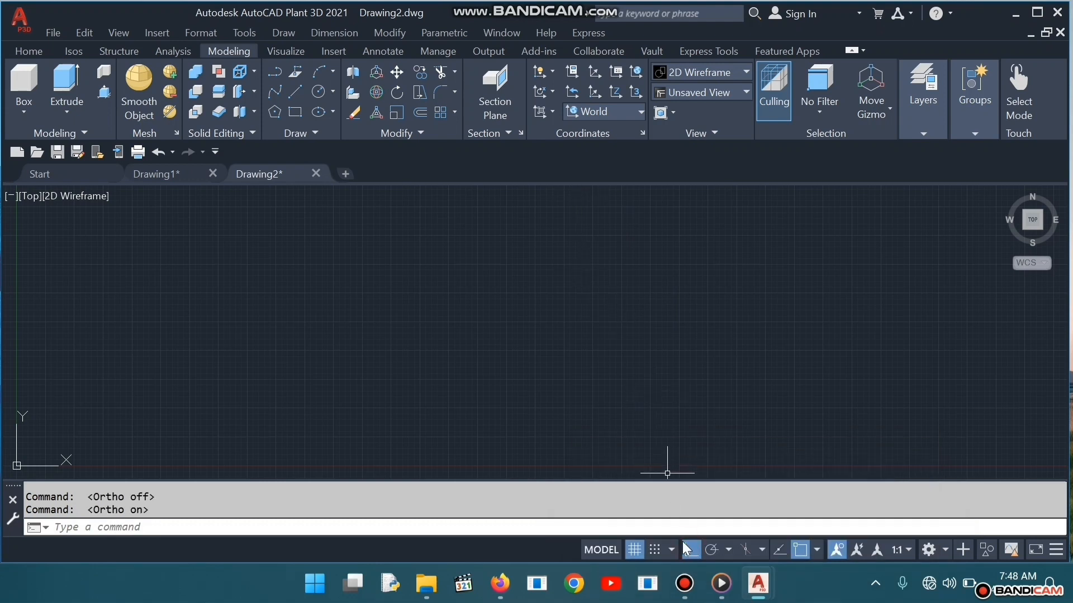
left_click(507, 593)
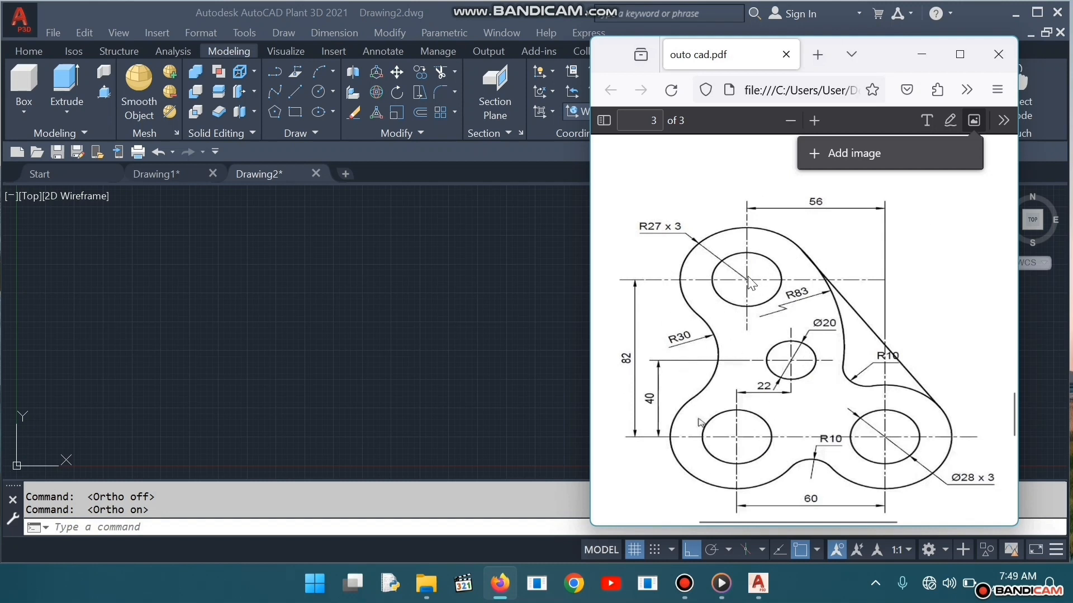
left_click(921, 57)
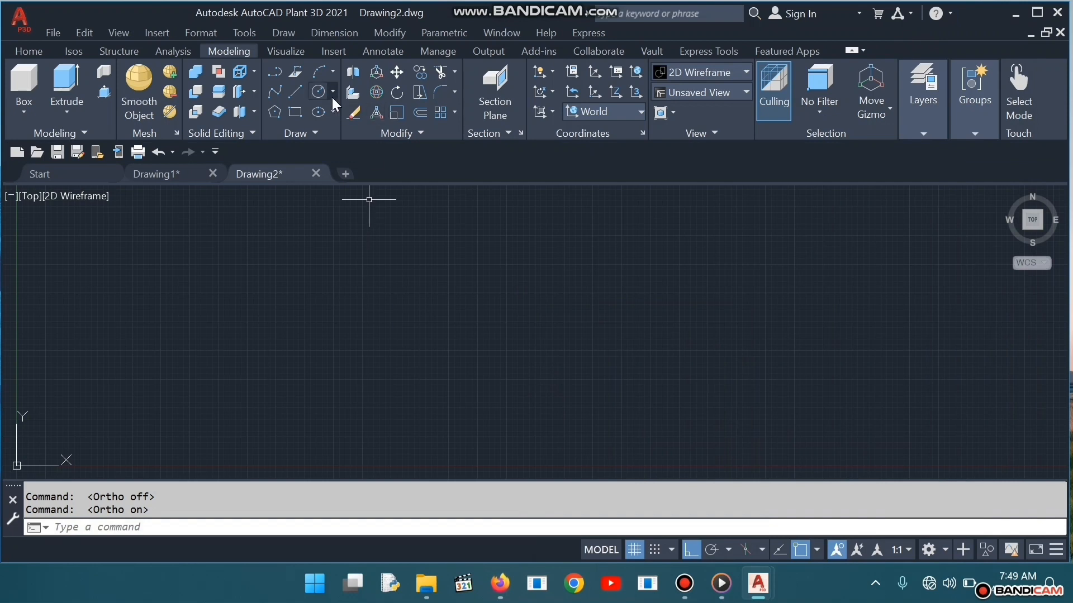
left_click(323, 93)
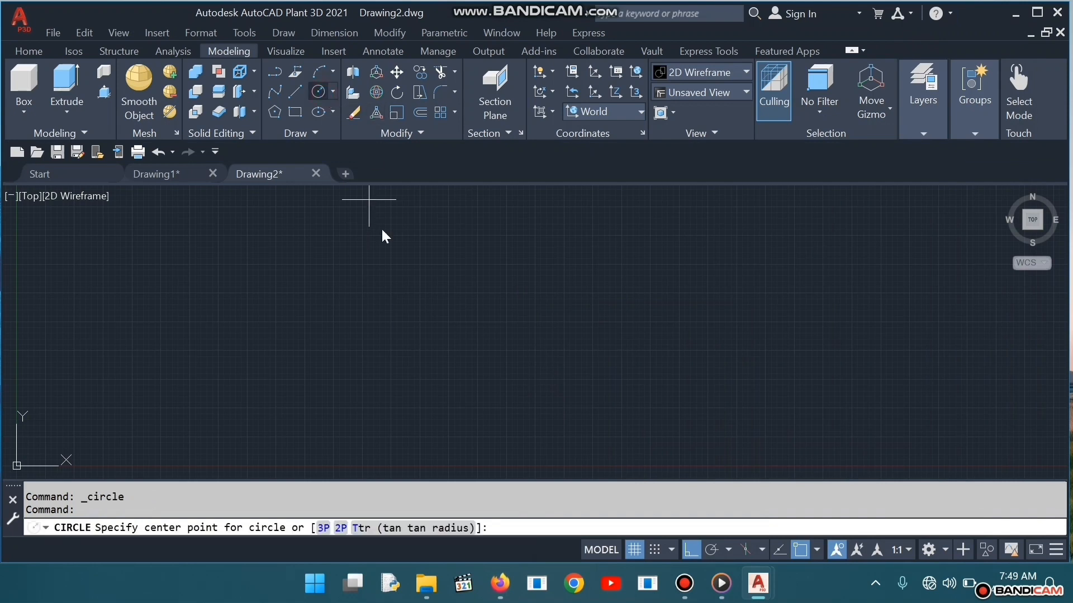
left_click(473, 275)
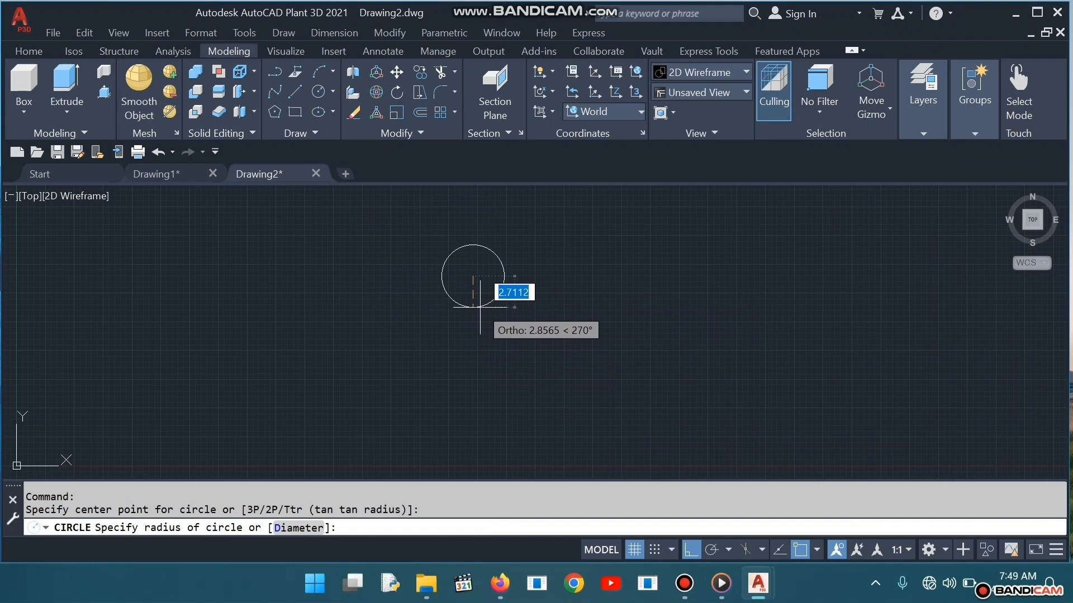
key("Escape")
Draw a circle centred at 0,0 with a radius of 27, taking the radius from the reference PDF
left_click(323, 91)
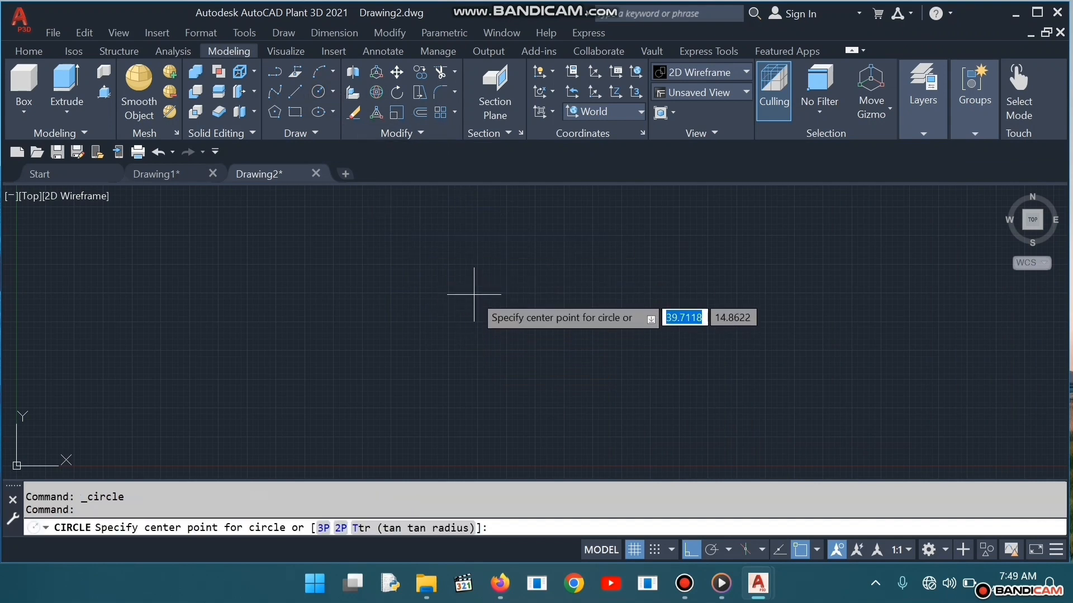
type("0")
key("Tab")
type("0")
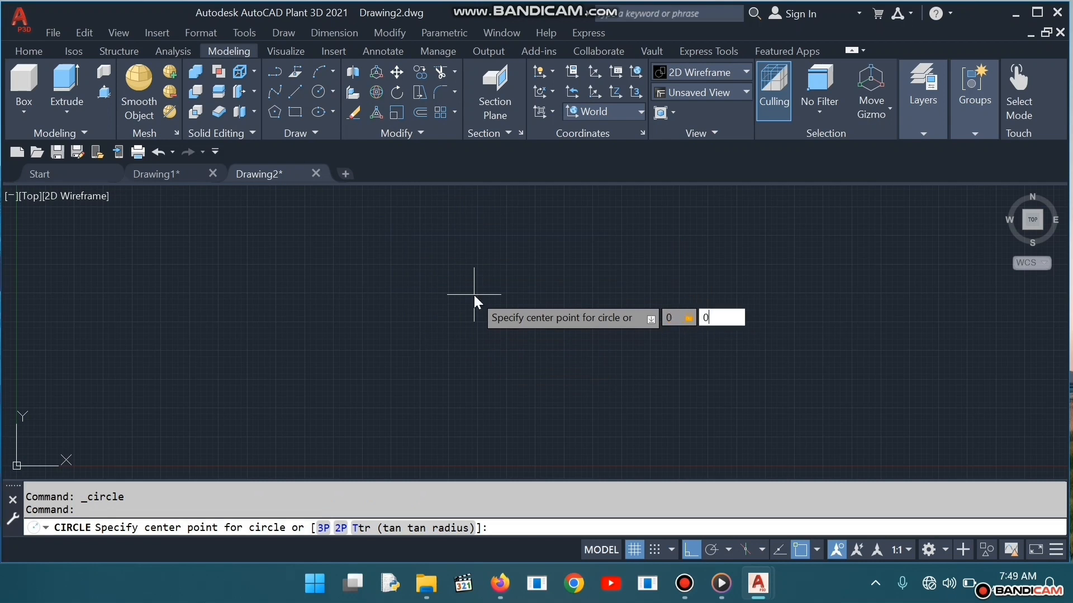
key("Tab")
key("Return")
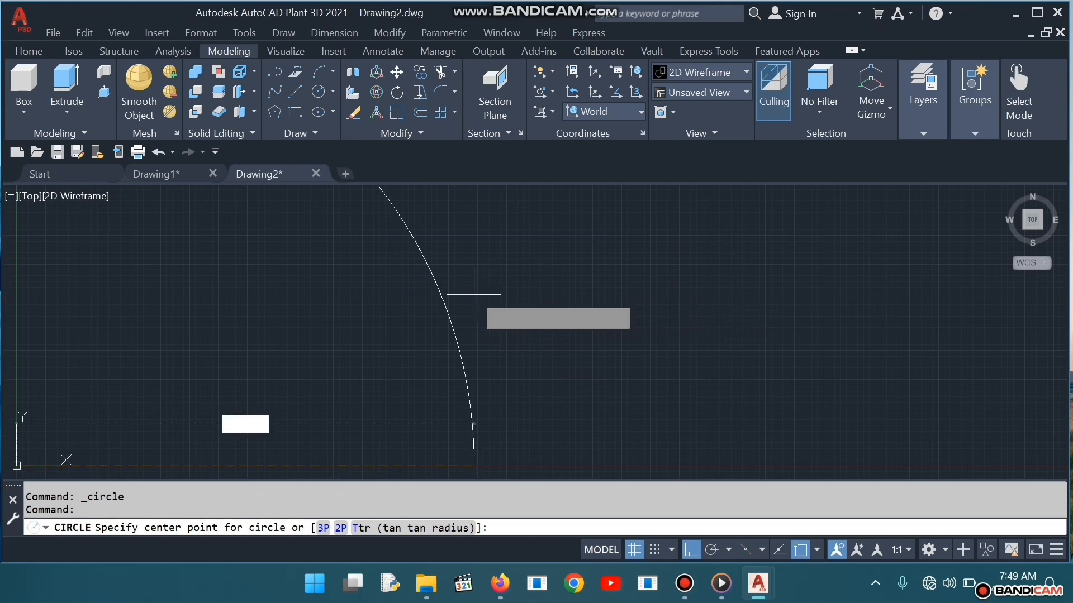
scroll(441, 316, "down", 4)
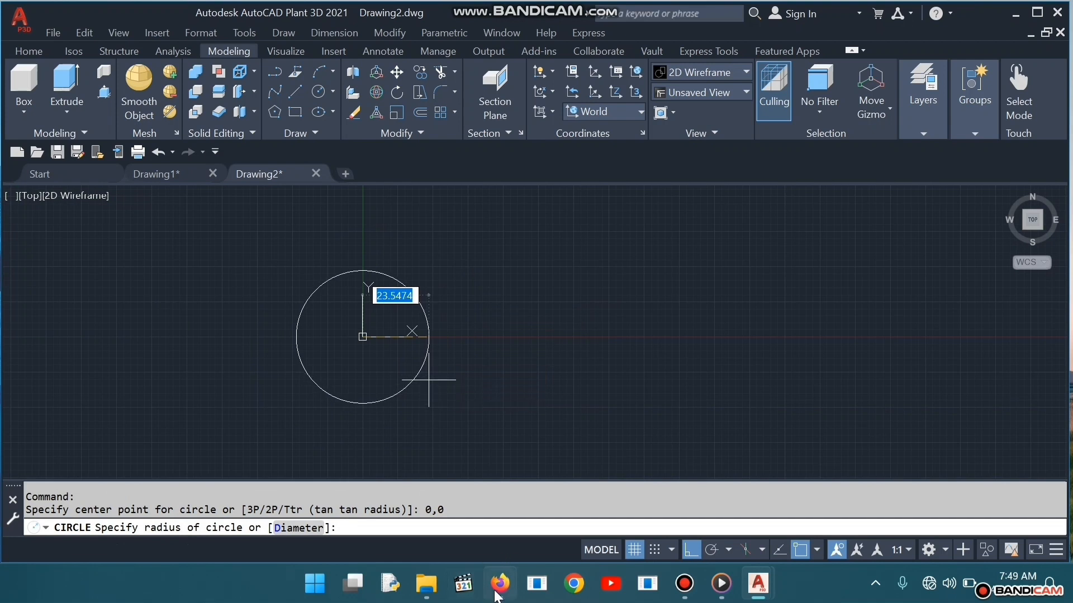
left_click(508, 519)
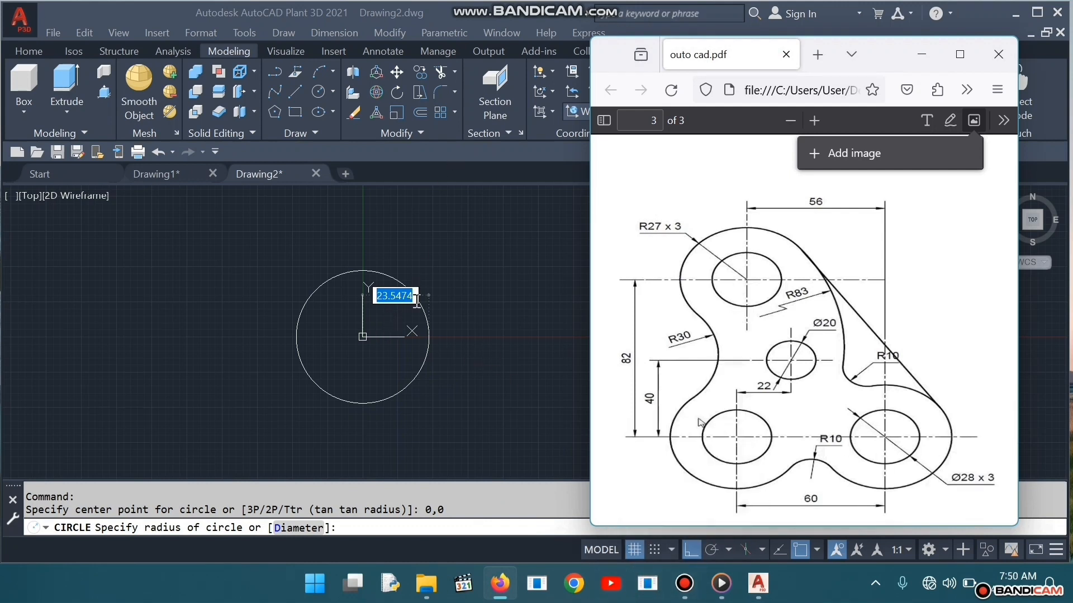
left_click(922, 54)
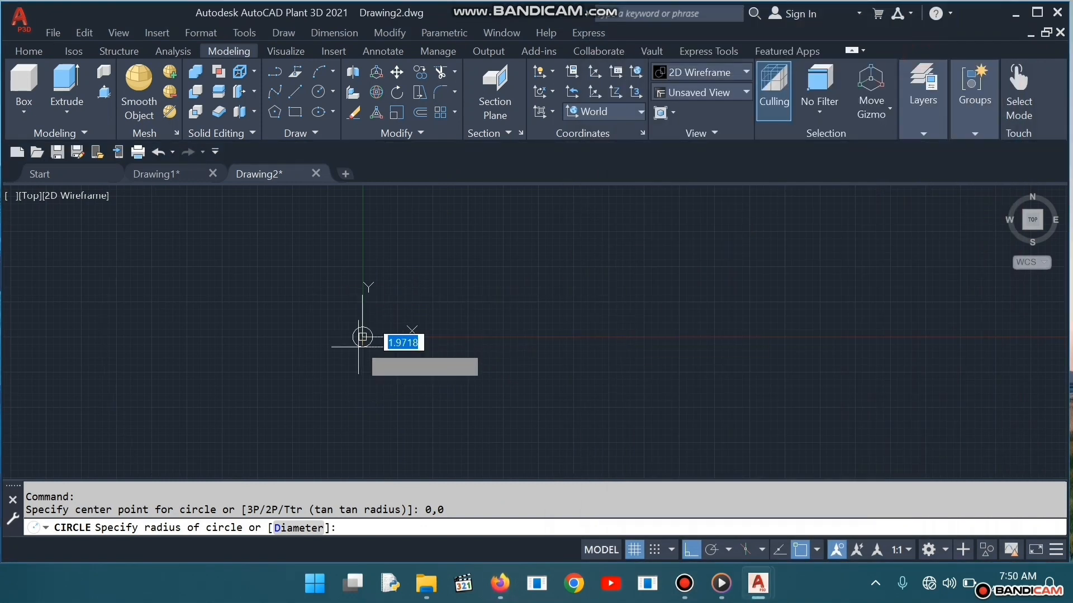
type("27")
key("Return")
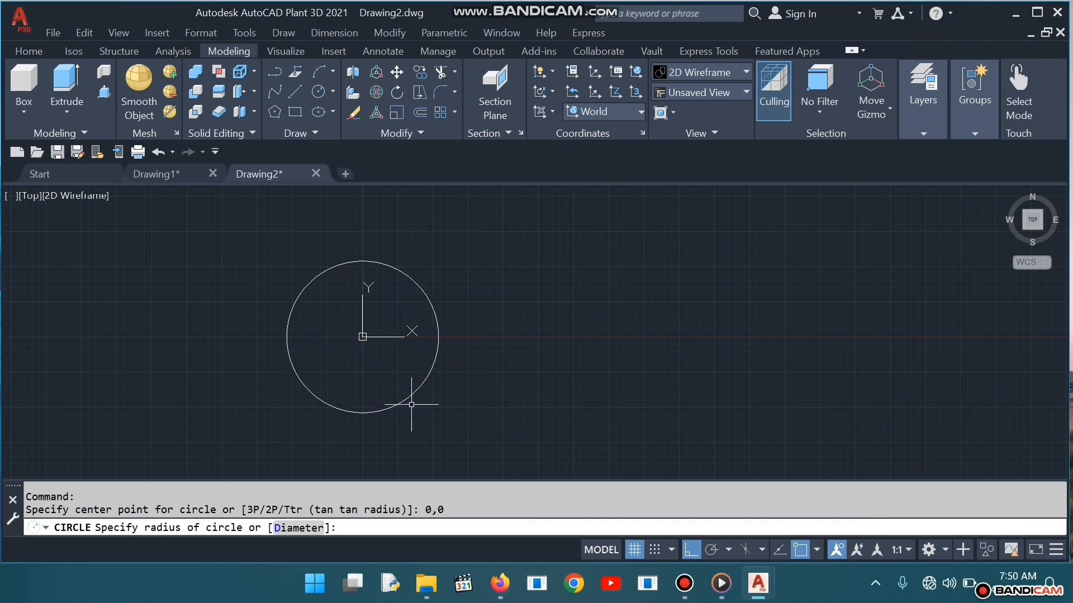
Draw a concentric inner circle with a diameter of 28 at the centre of the R27 circle
left_click(330, 90)
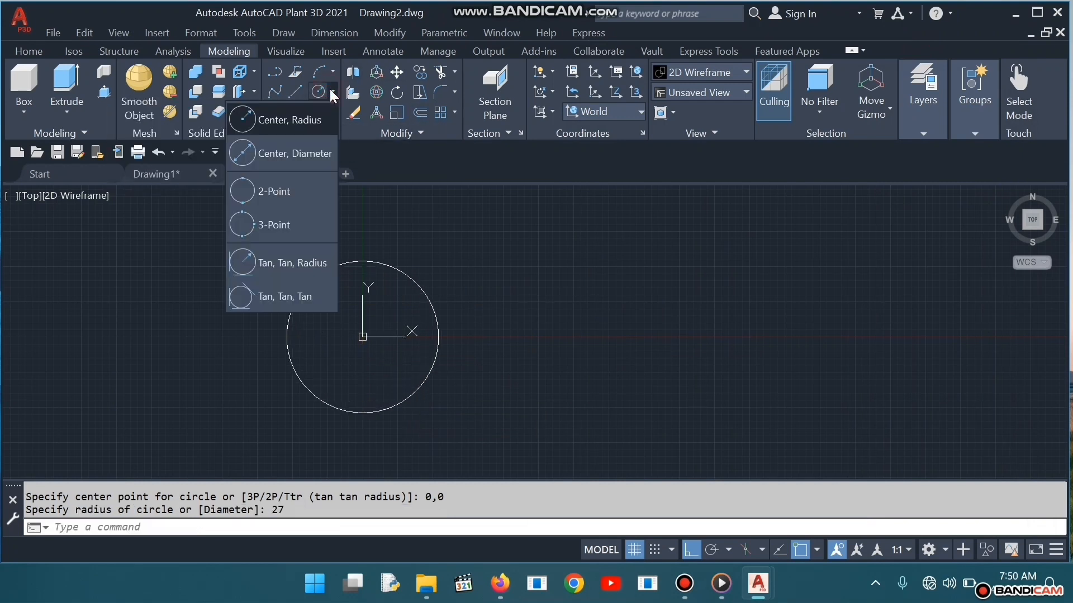
left_click(289, 154)
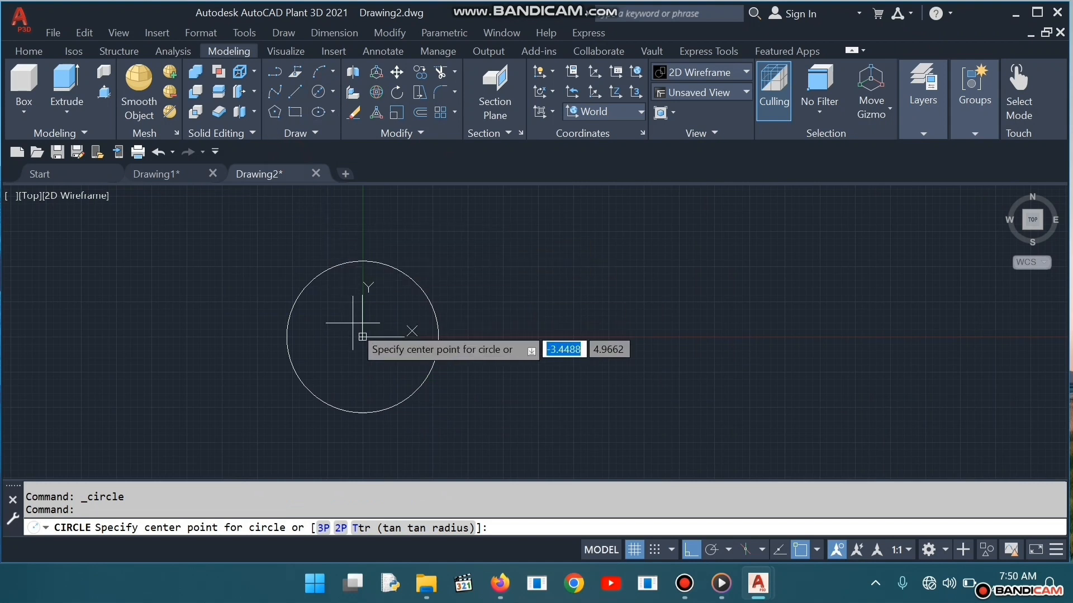
left_click(362, 337)
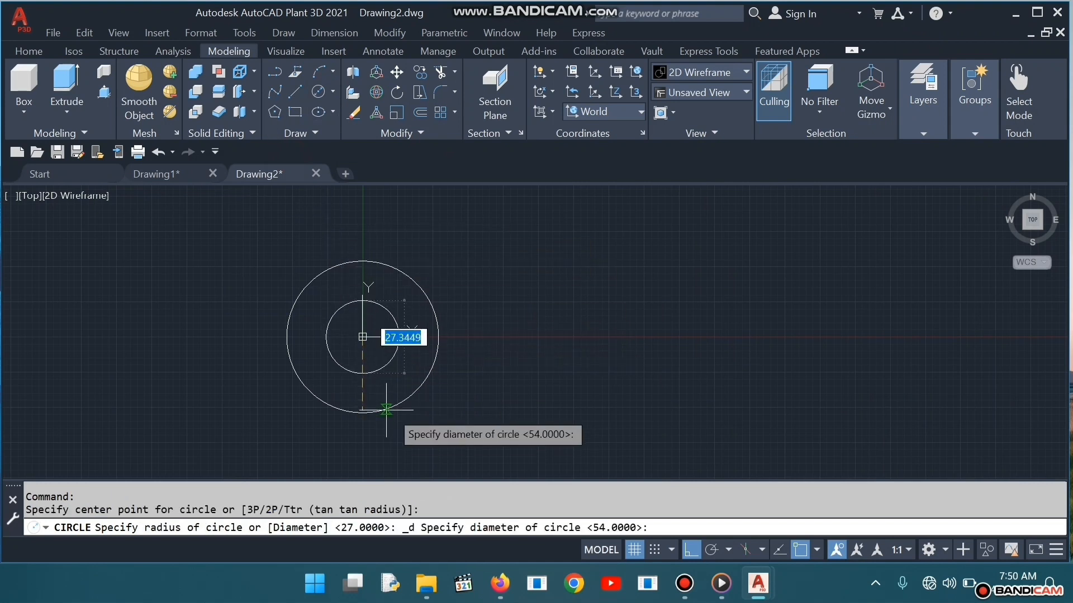
type("28")
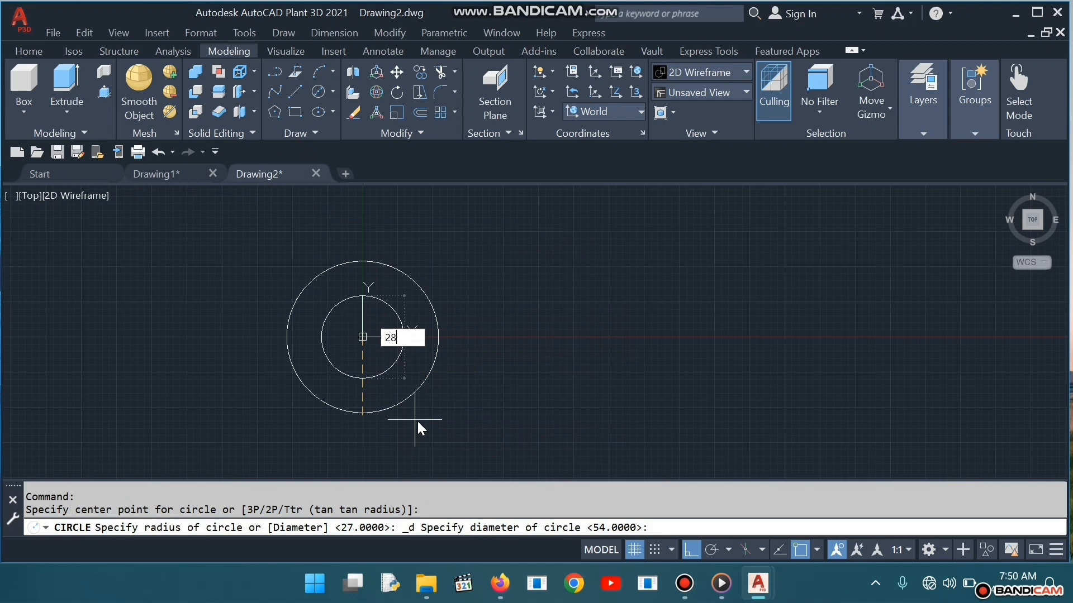
key("Return")
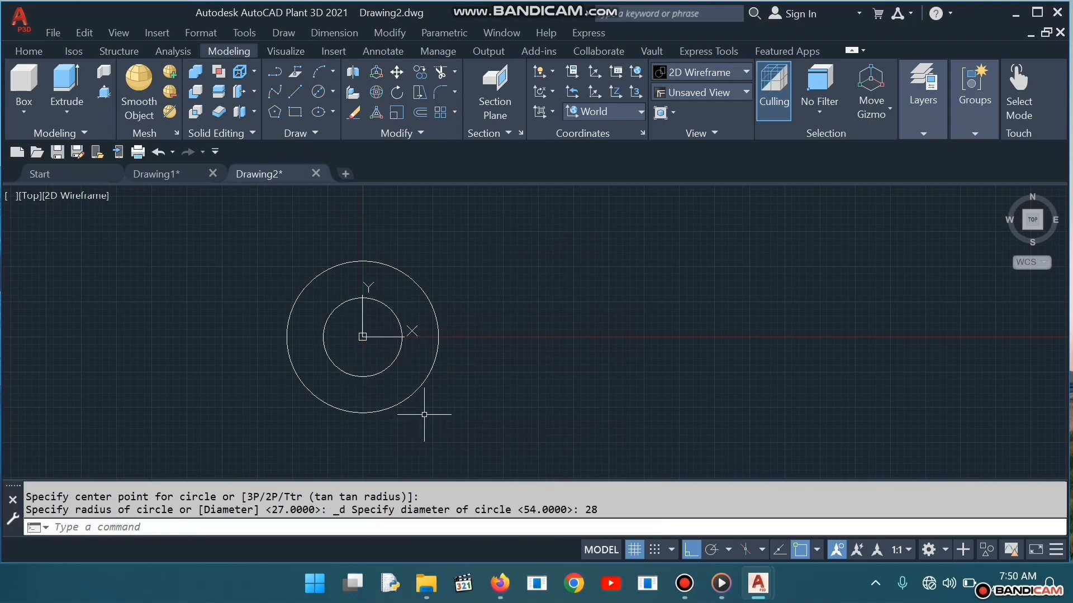
Check the spacing in the reference PDF and draw a horizontal line 56 long to the right from the circles' centre
left_click(500, 583)
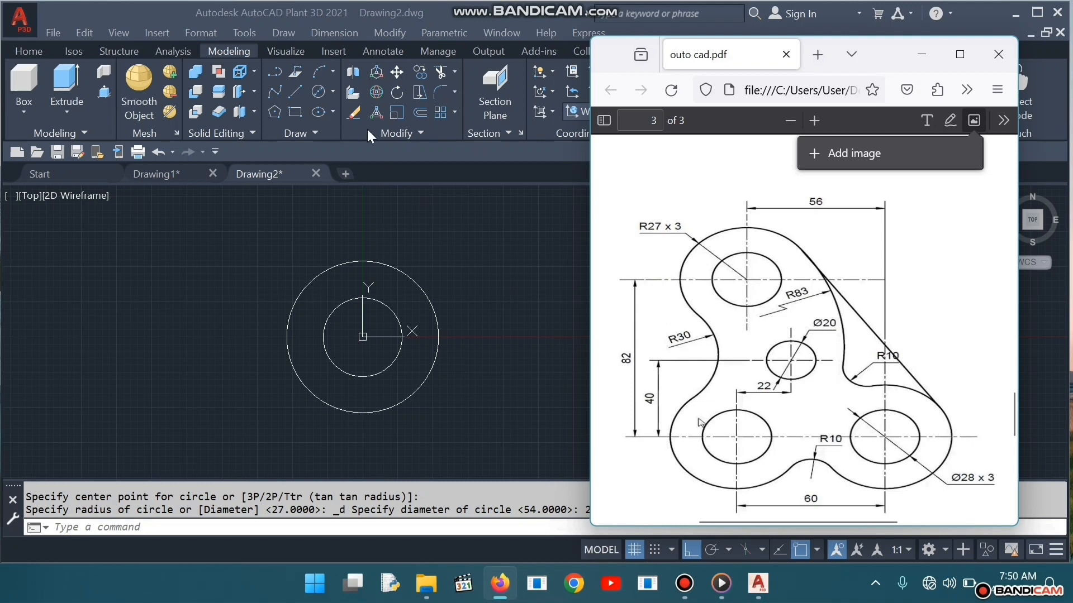
left_click(289, 94)
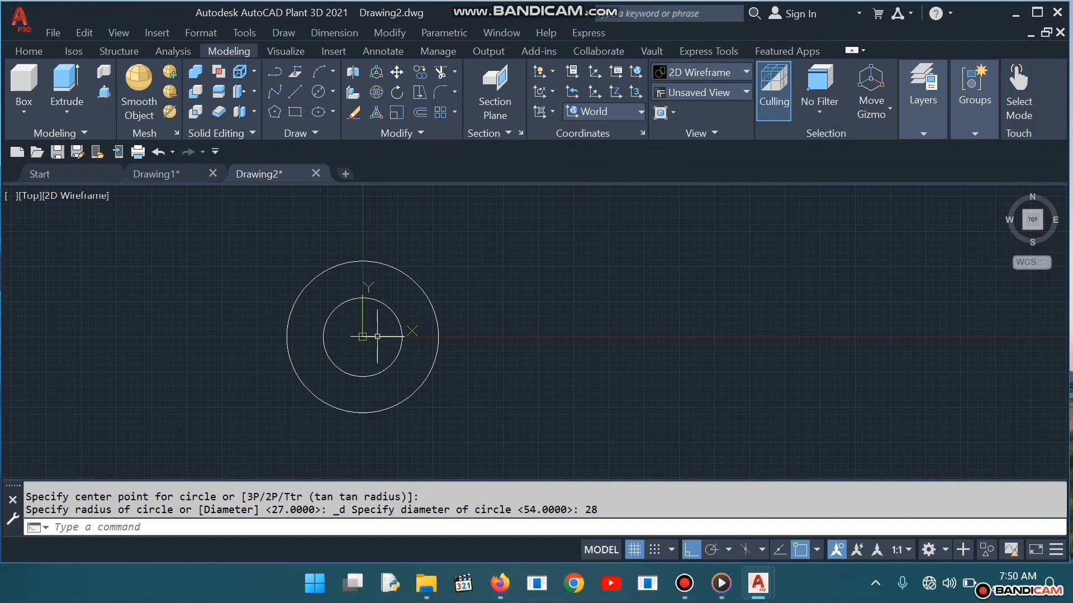
left_click(294, 92)
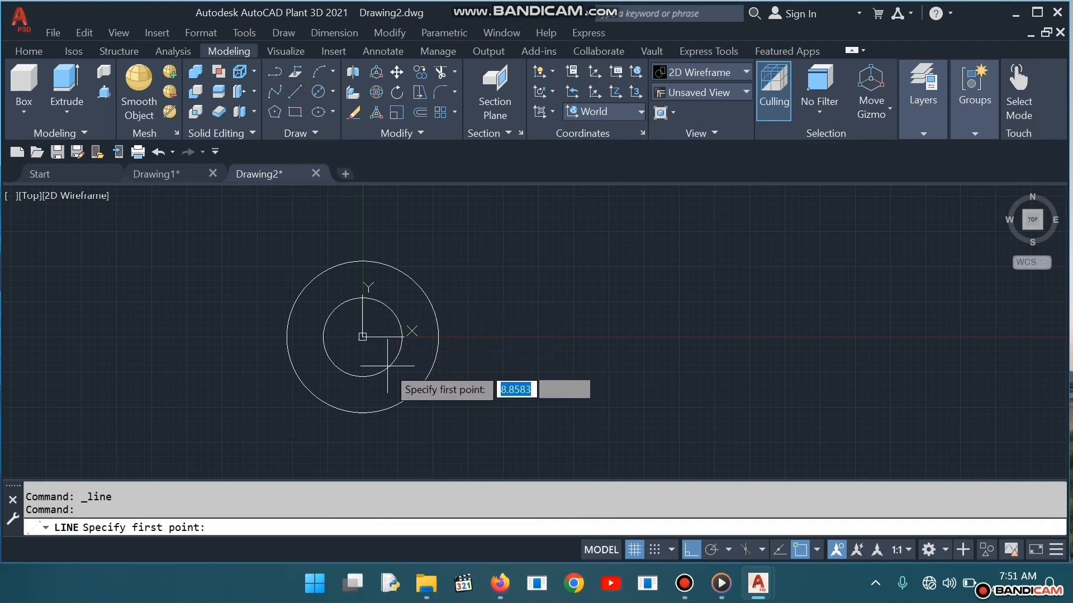
left_click(363, 337)
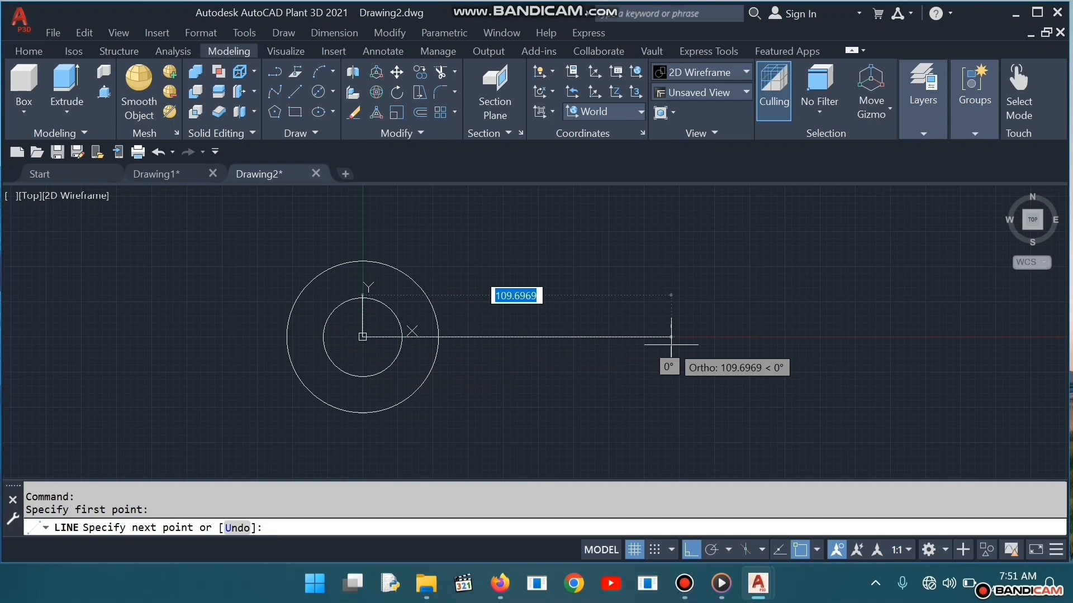
type("56")
key("Return")
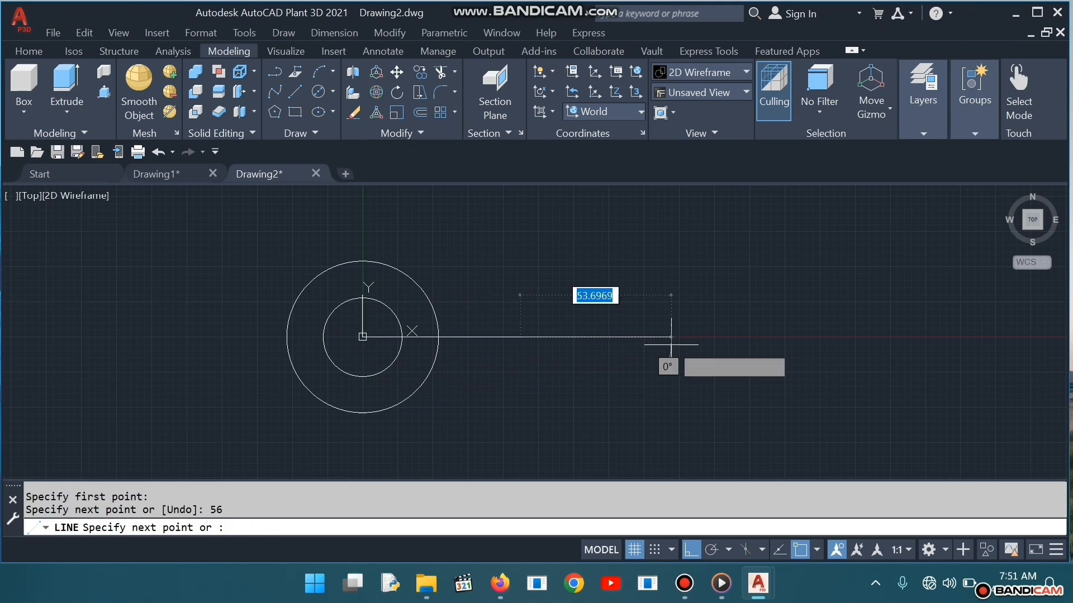
Continue the line vertically downward by 82 from the end of the horizontal segment and finish the line
scroll(518, 470, "down", 1)
middle_click_drag(509, 413, 514, 389)
scroll(514, 412, "down", 1)
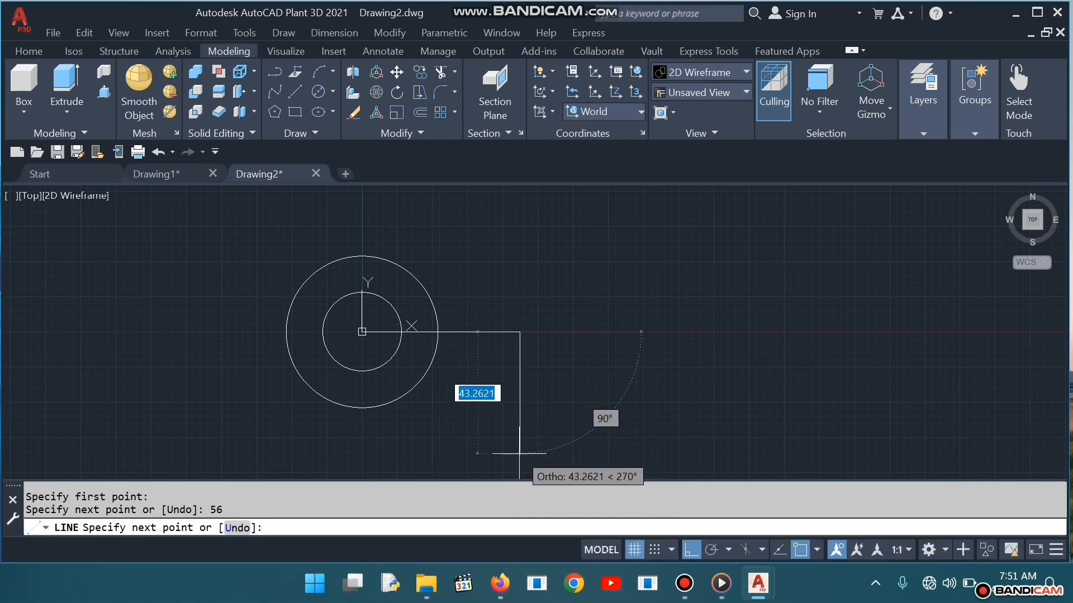
type("82")
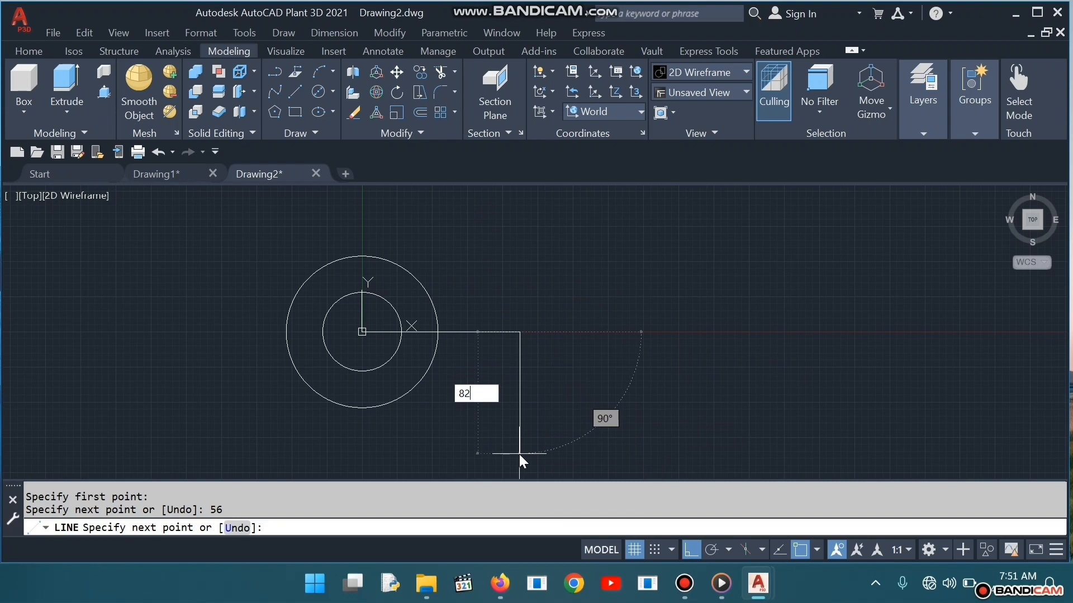
key("Return")
scroll(519, 454, "down", 1)
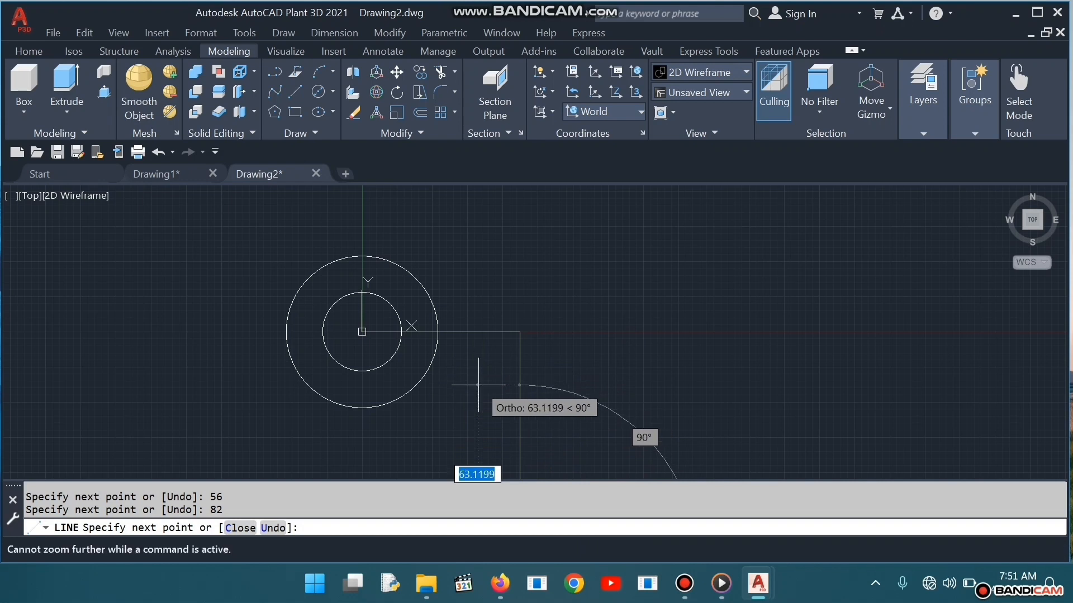
key("Escape")
mouse_move(475, 358)
middle_mouse_down()
mouse_move(525, 208)
mouse_move(539, 233)
middle_mouse_up()
scroll(538, 242, "down", 2)
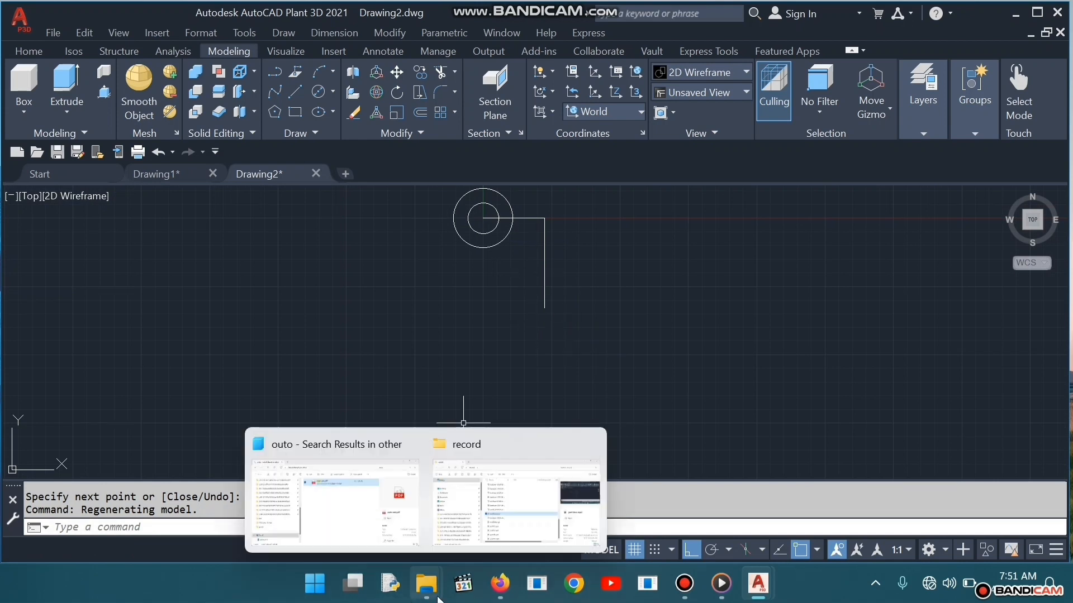
Check the lobe radius in the reference PDF and draw a circle of radius 27 centred on the lower end of the vertical line
mouse_move(500, 581)
left_click(494, 529)
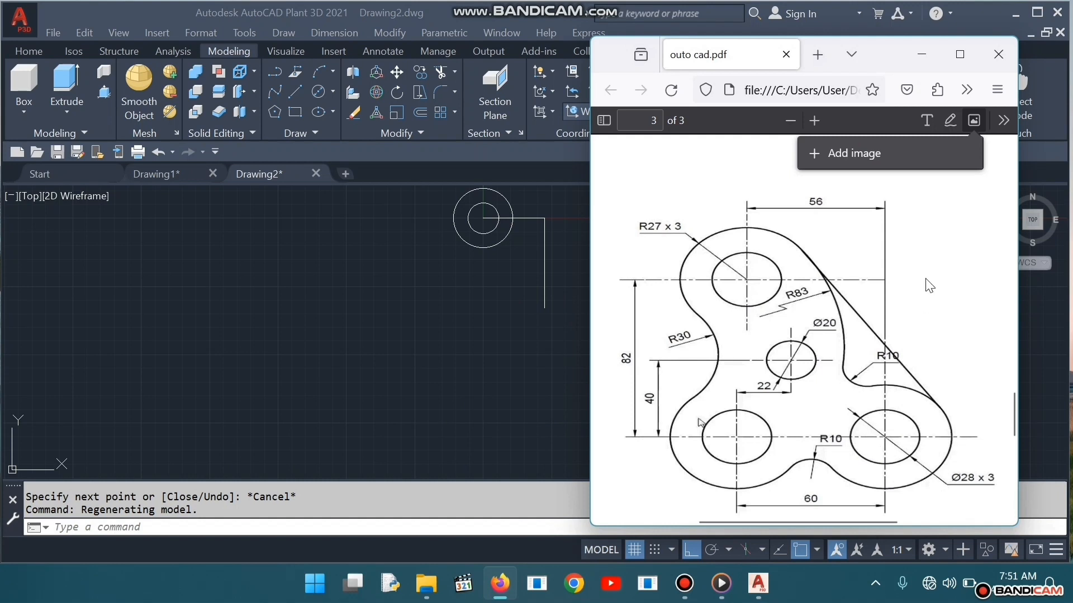
left_click(928, 55)
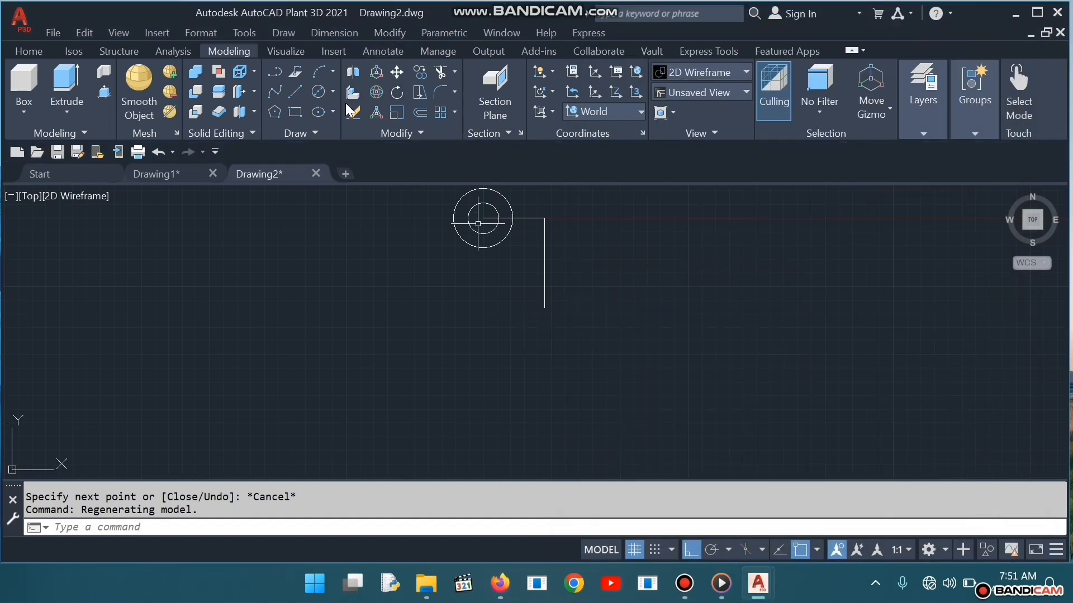
left_click(330, 91)
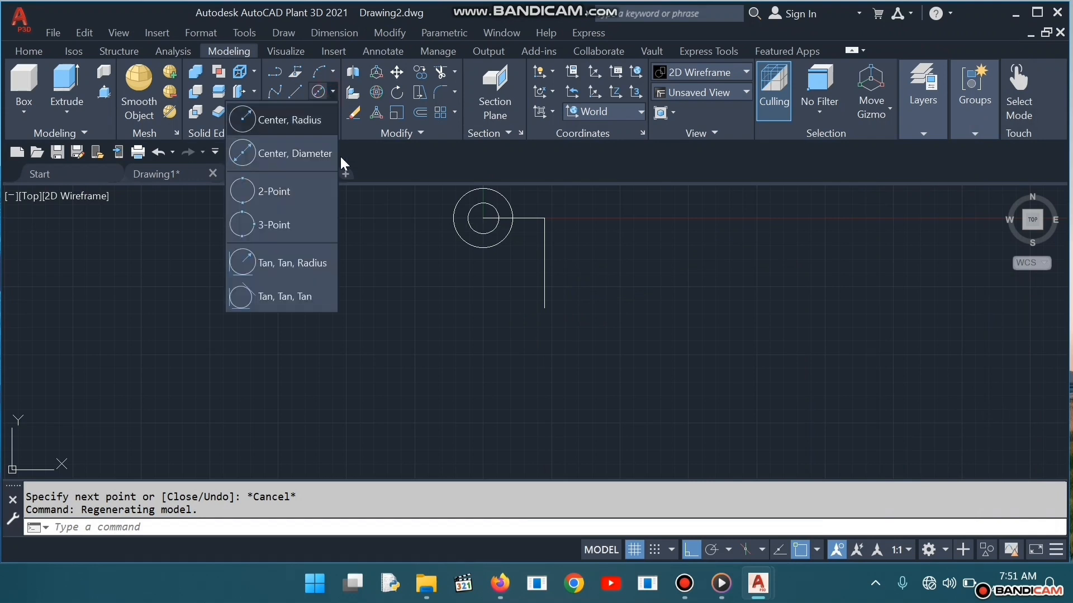
left_click(300, 121)
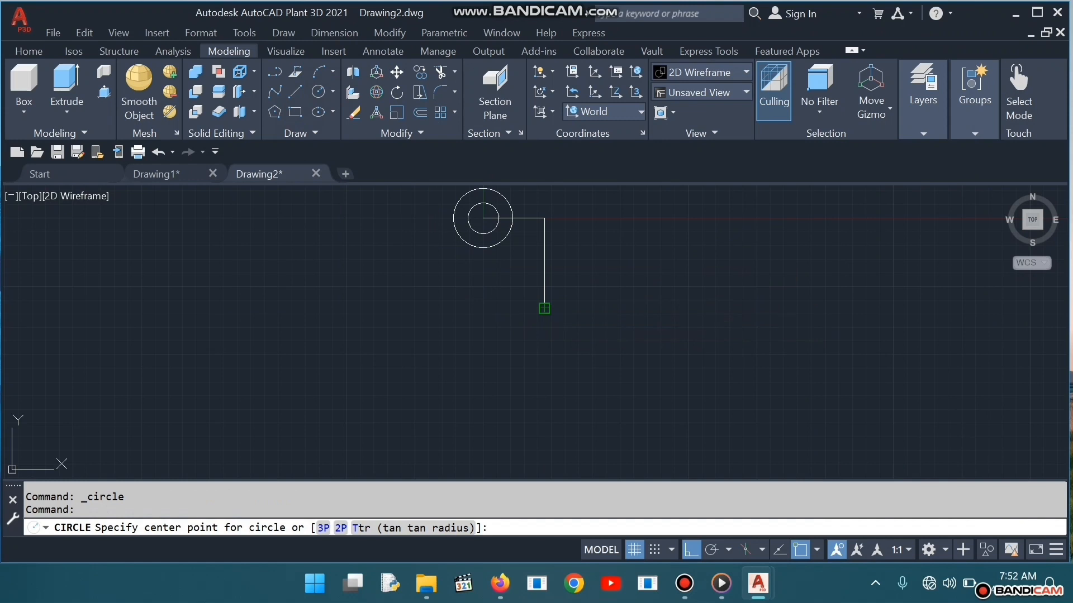
left_click(545, 307)
type("27")
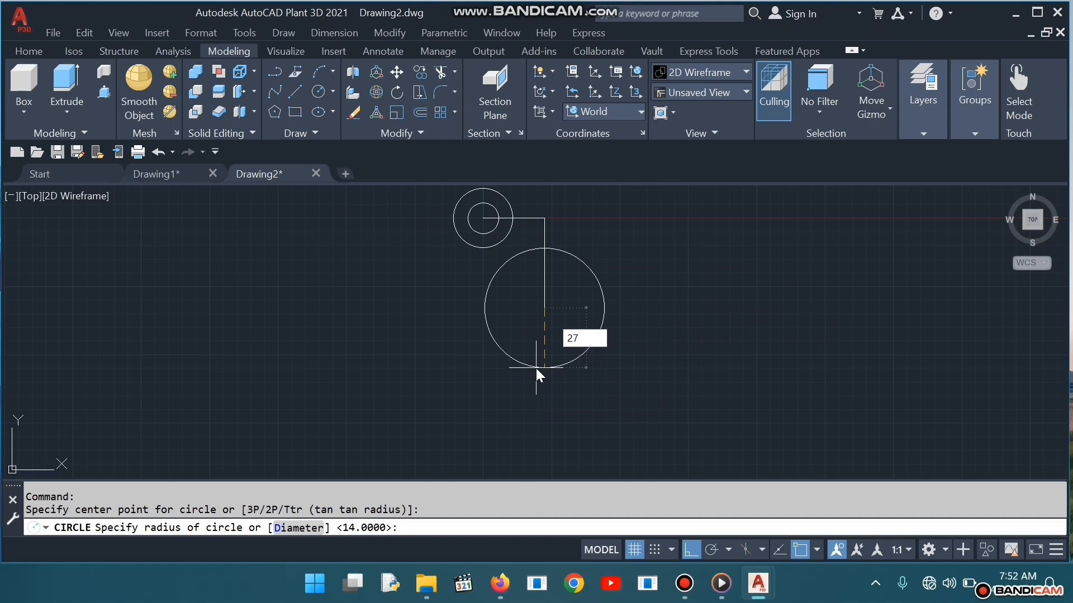
key("Return")
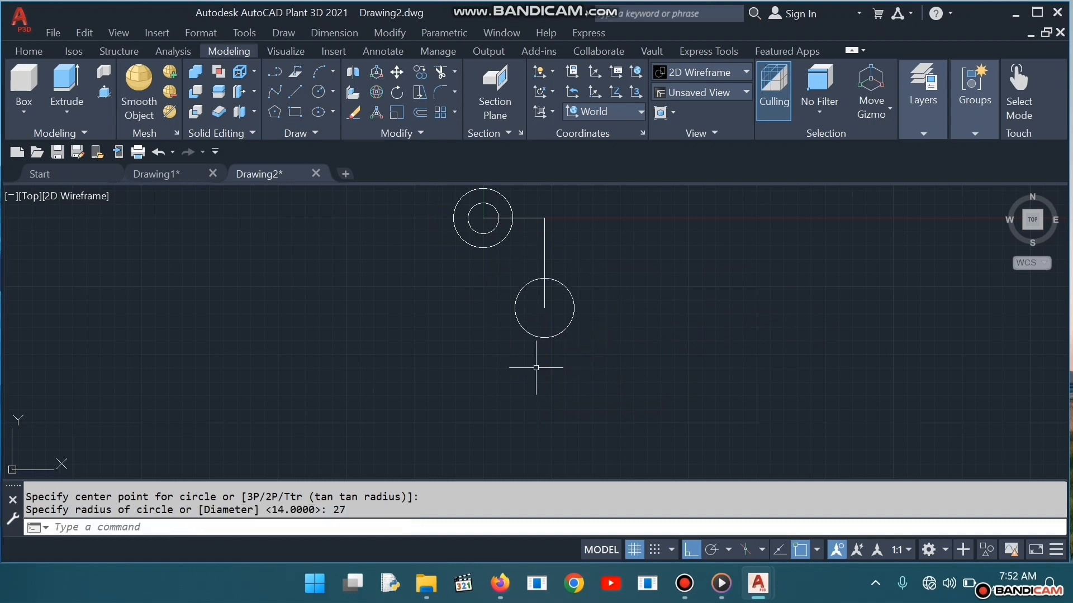
Draw a concentric inner circle with a diameter of 28 at the centre of the lower R27 circle
left_click(333, 91)
left_click(302, 154)
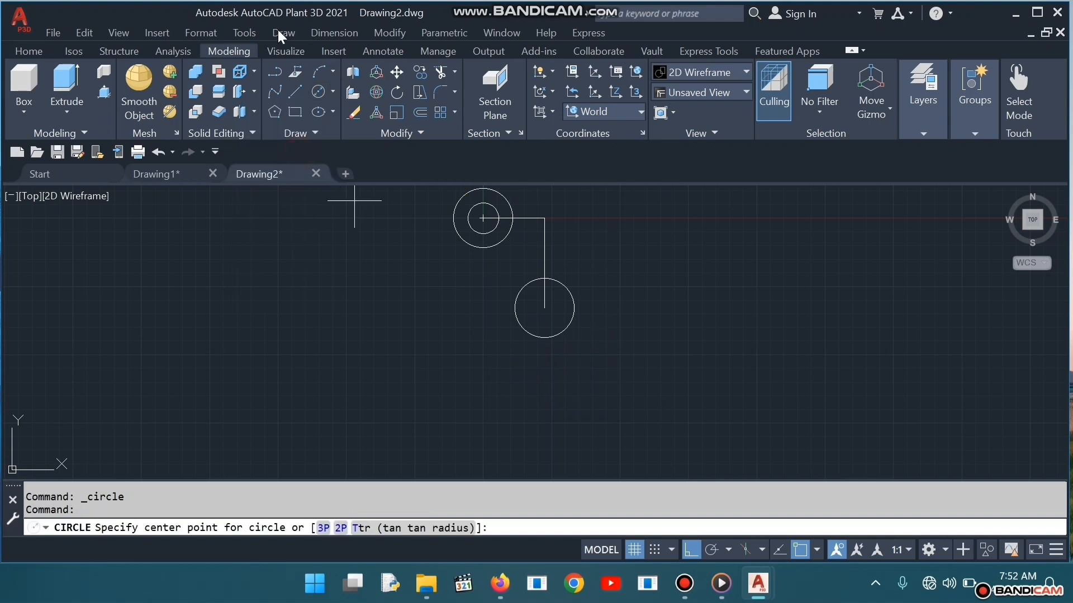
left_click(544, 308)
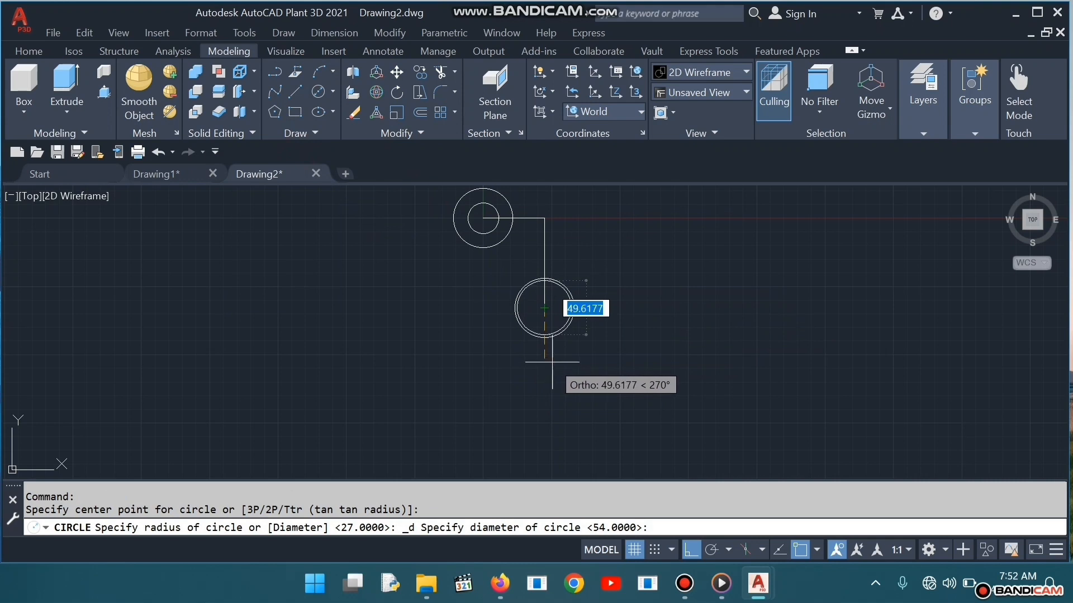
type("28")
key("Return")
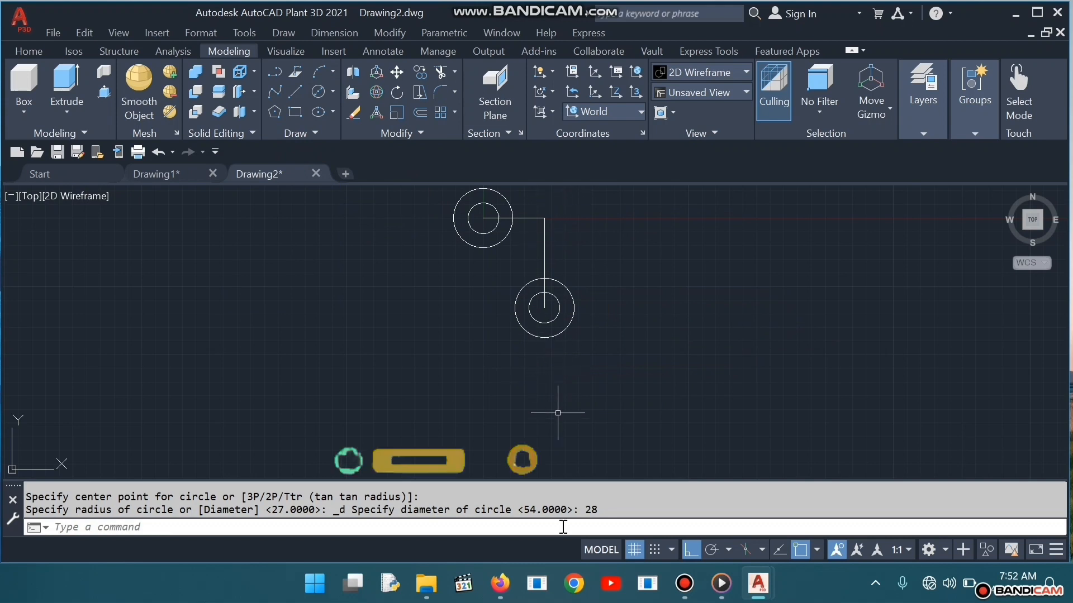
Check the lower hole spacing in the reference PDF and draw a horizontal line 60 long to the left from the lower circles' centre
mouse_move(499, 581)
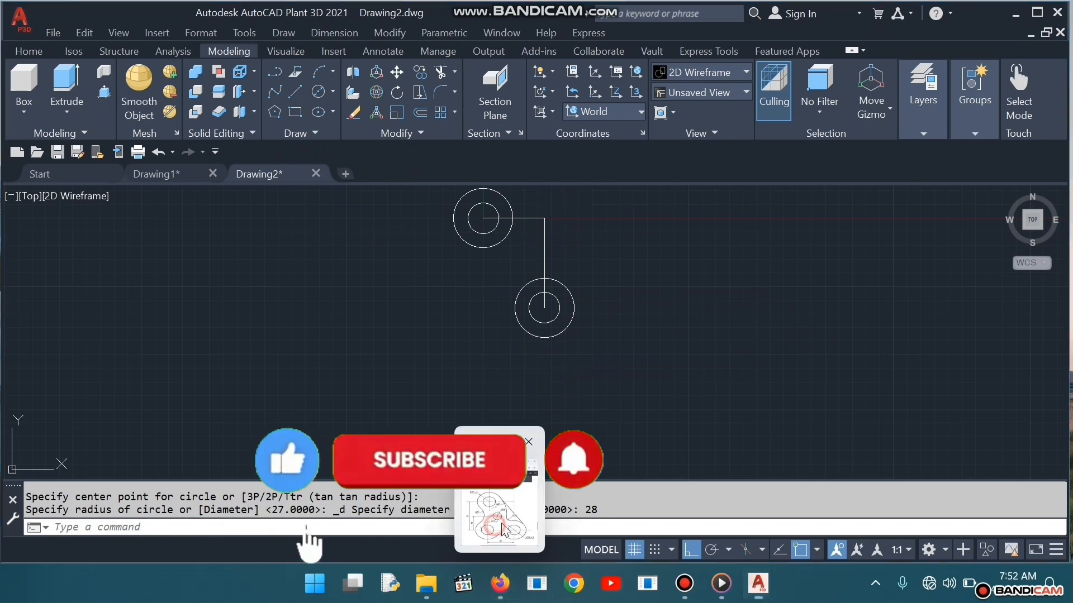
left_click(498, 545)
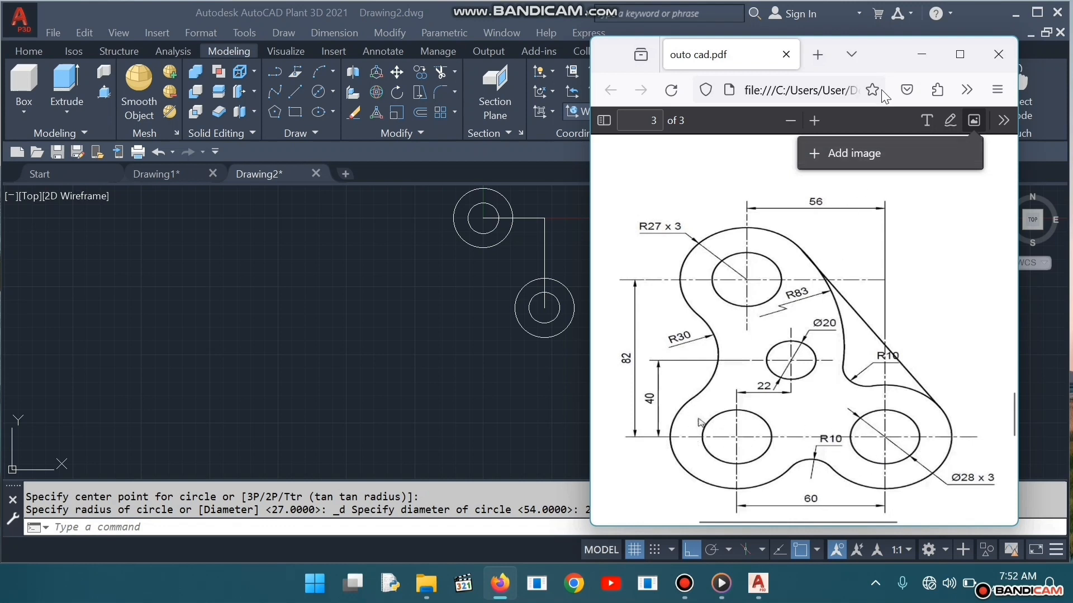
left_click(917, 52)
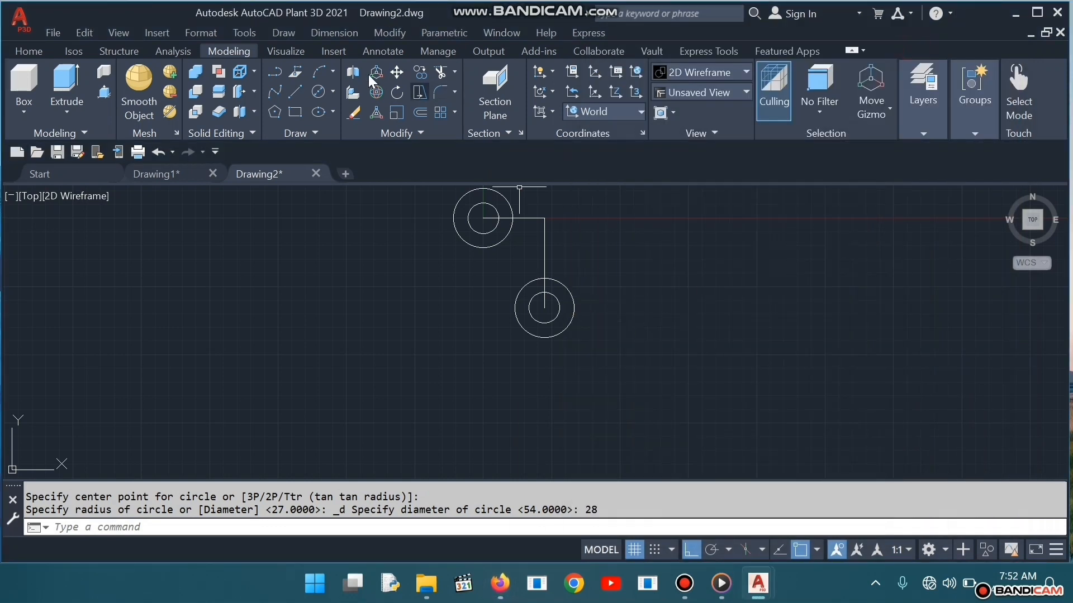
left_click(295, 91)
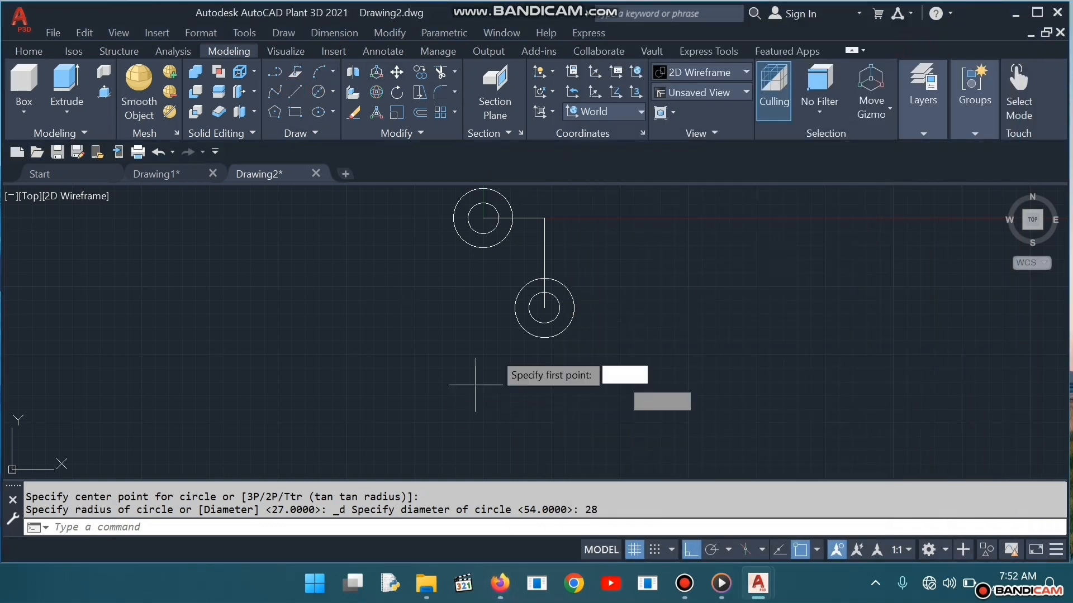
left_click(544, 307)
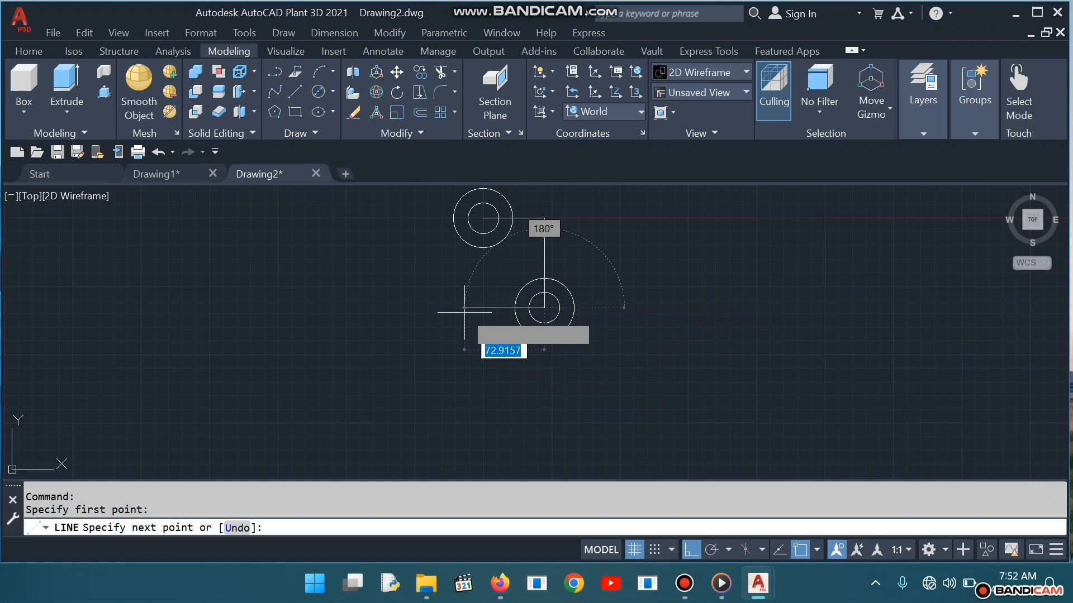
type("60")
key("Return")
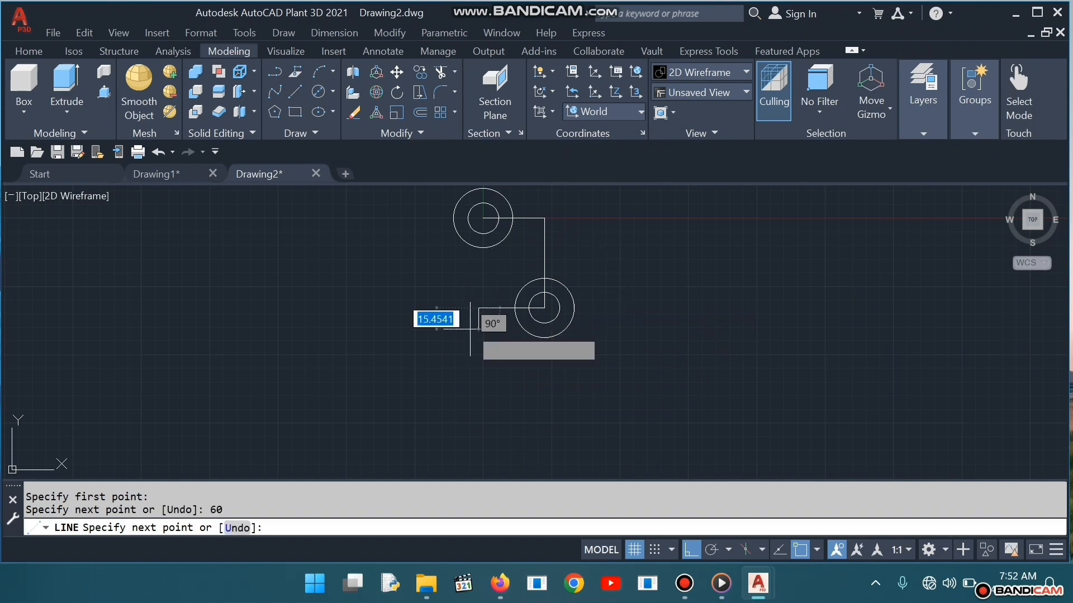
key("Escape")
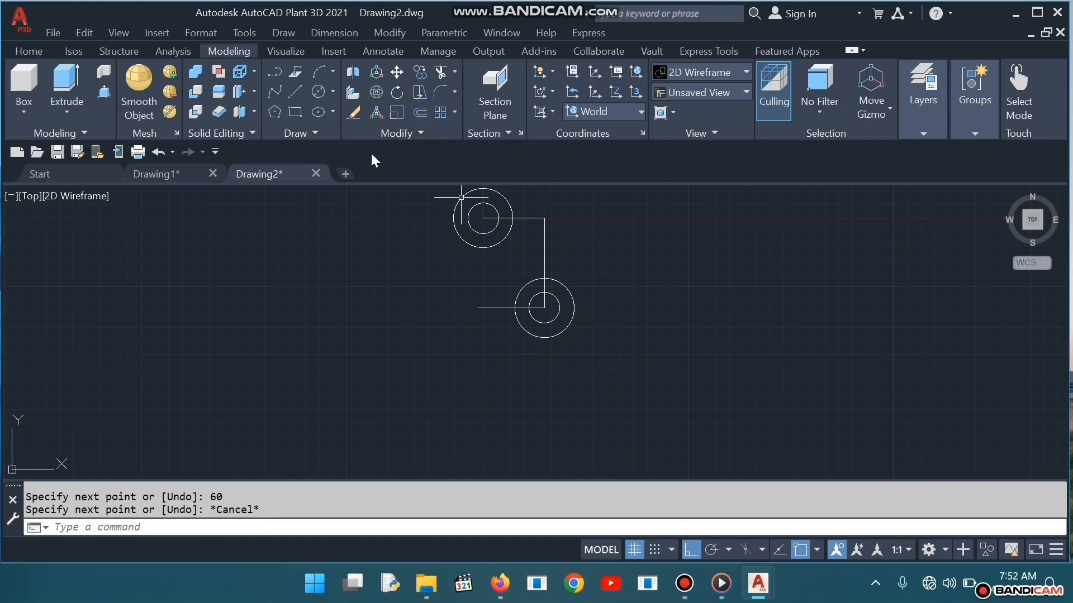
Draw a circle with a diameter of 28 centred on the left end of the 60-long horizontal line
left_click(320, 90)
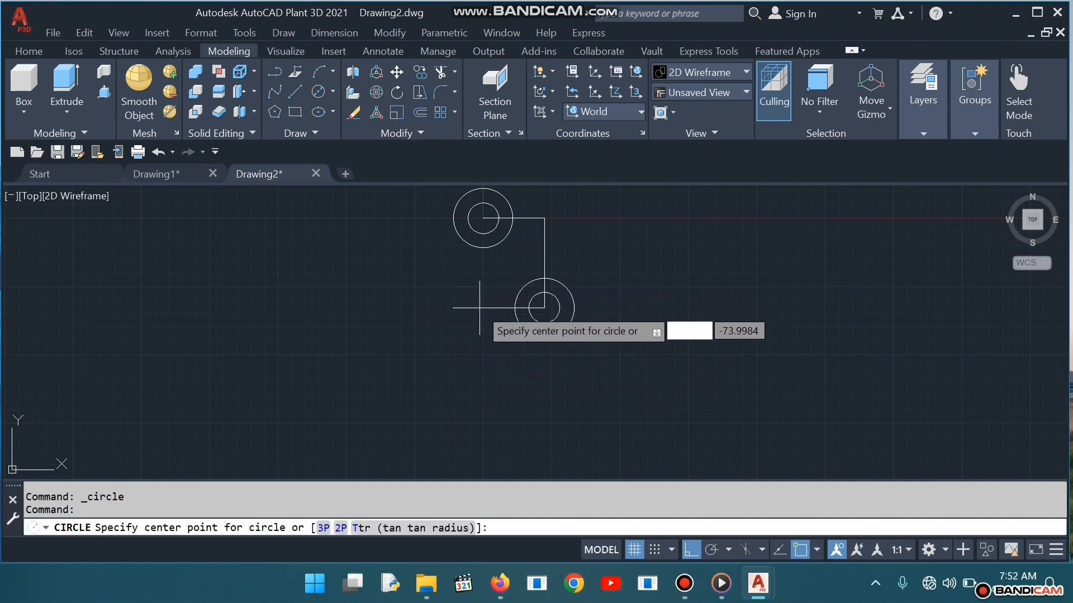
left_click(479, 308)
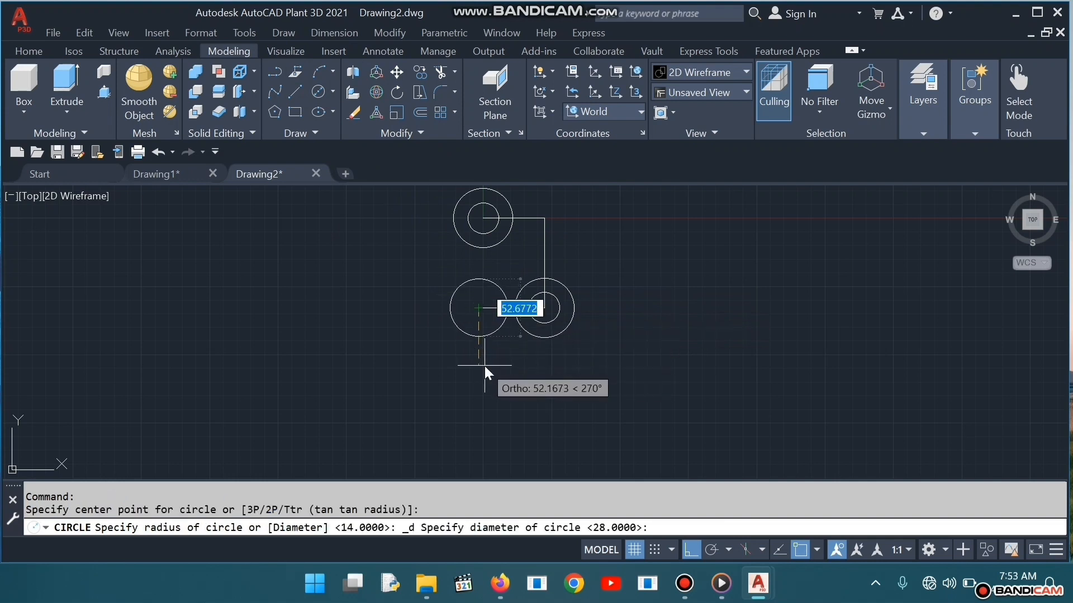
type("28")
key("Return")
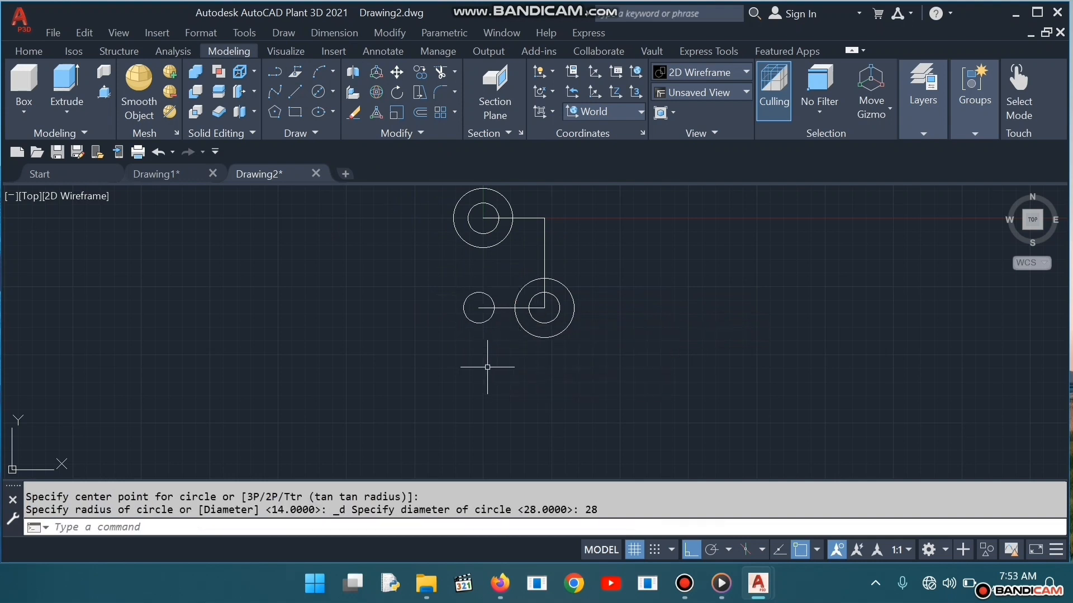
Draw a concentric outer circle with a radius of 27 around the lower-left Ø28 circle
left_click(331, 93)
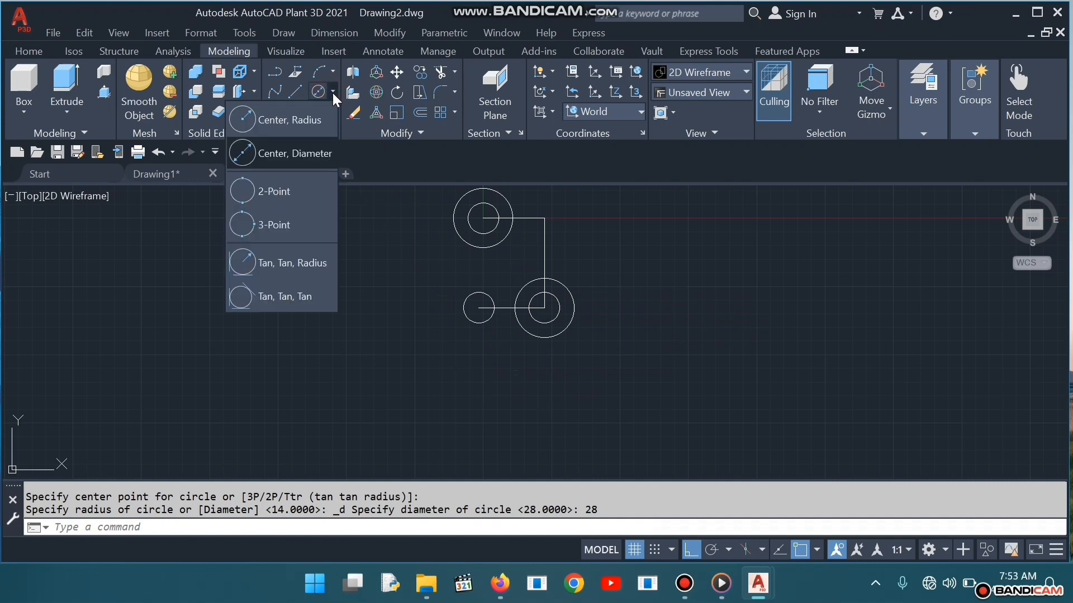
left_click(297, 123)
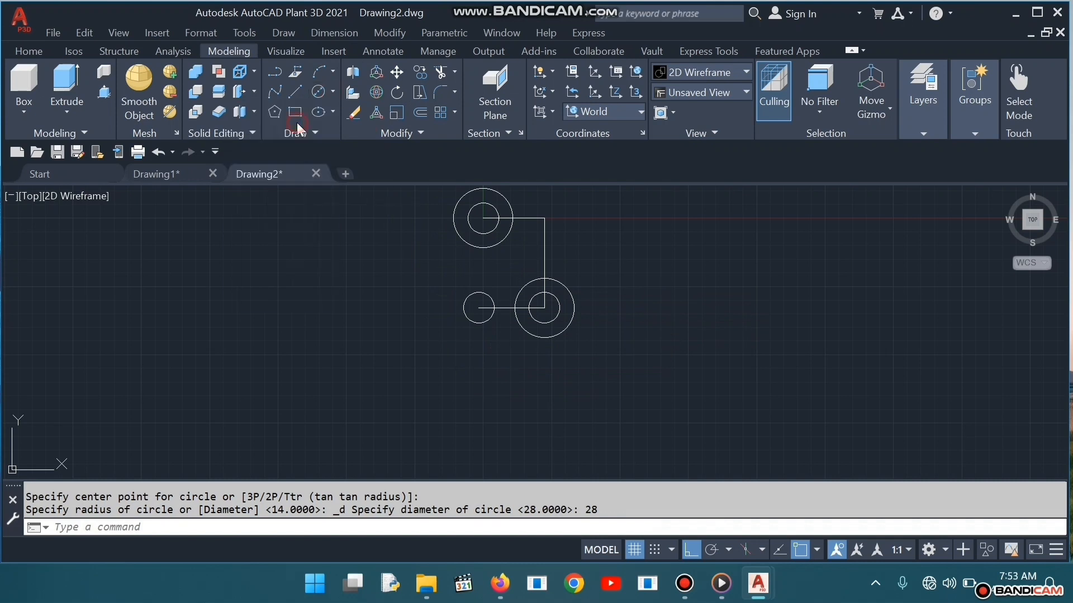
left_click(479, 307)
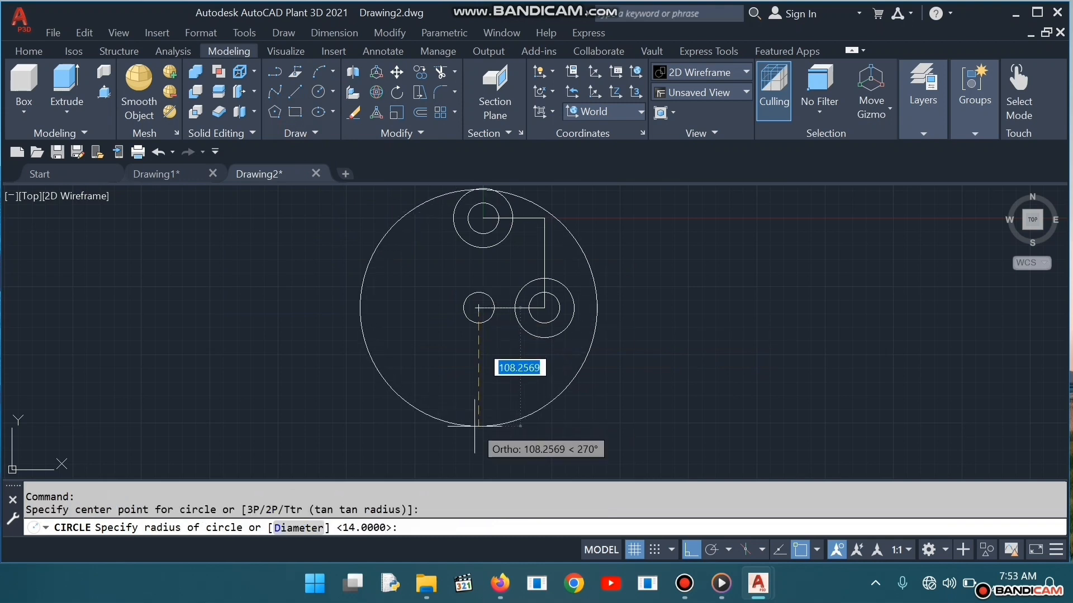
type("27")
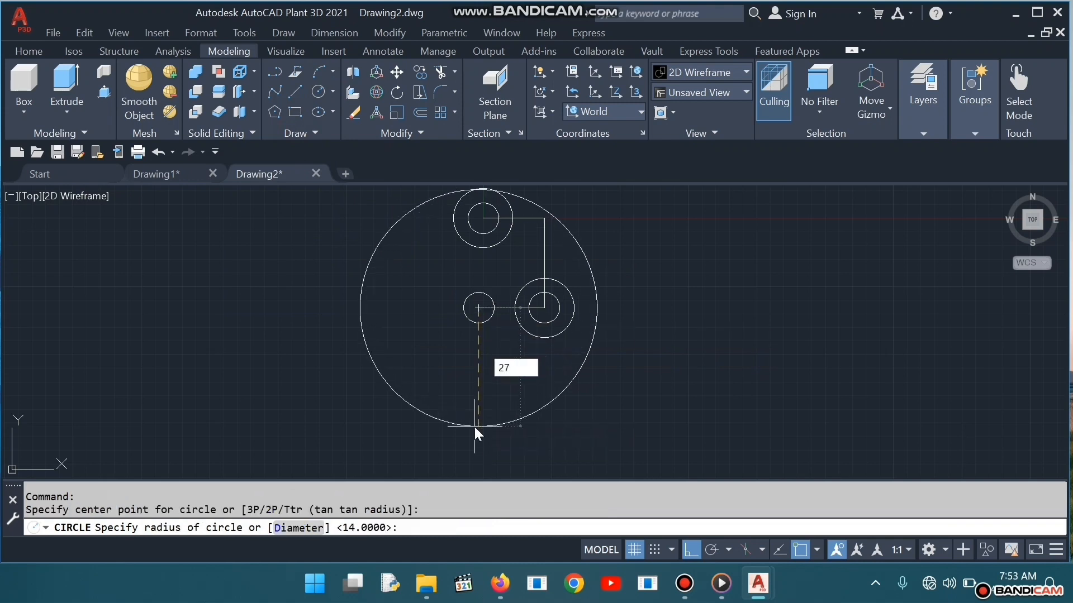
key("Return")
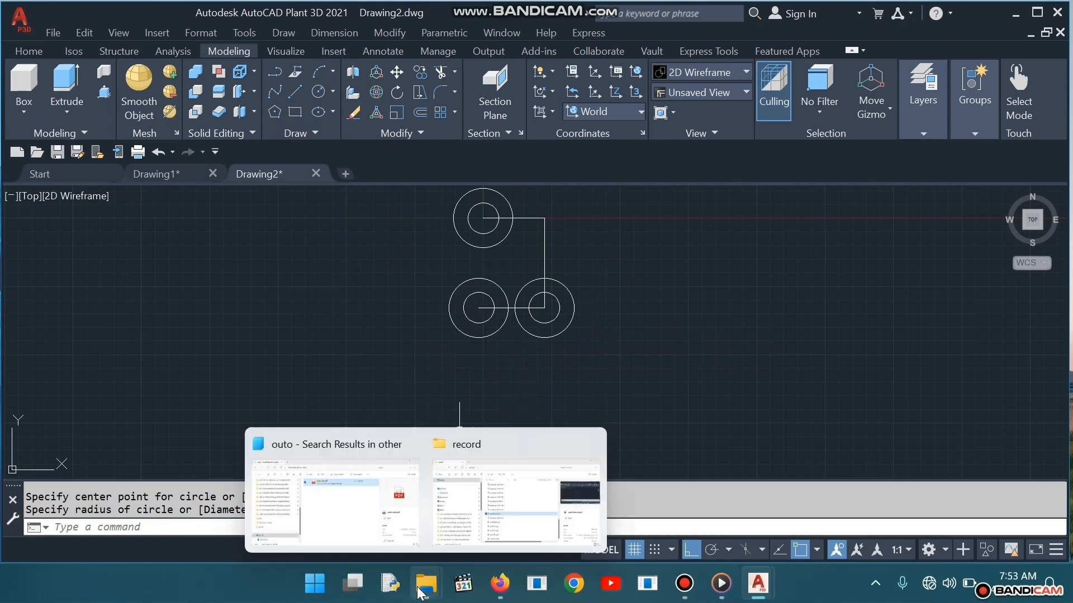
Consult the reference PDF and draw a tangent-tangent-radius circle of radius 83 touching the upper and lower-left R27 circles on their right sides
left_click(501, 584)
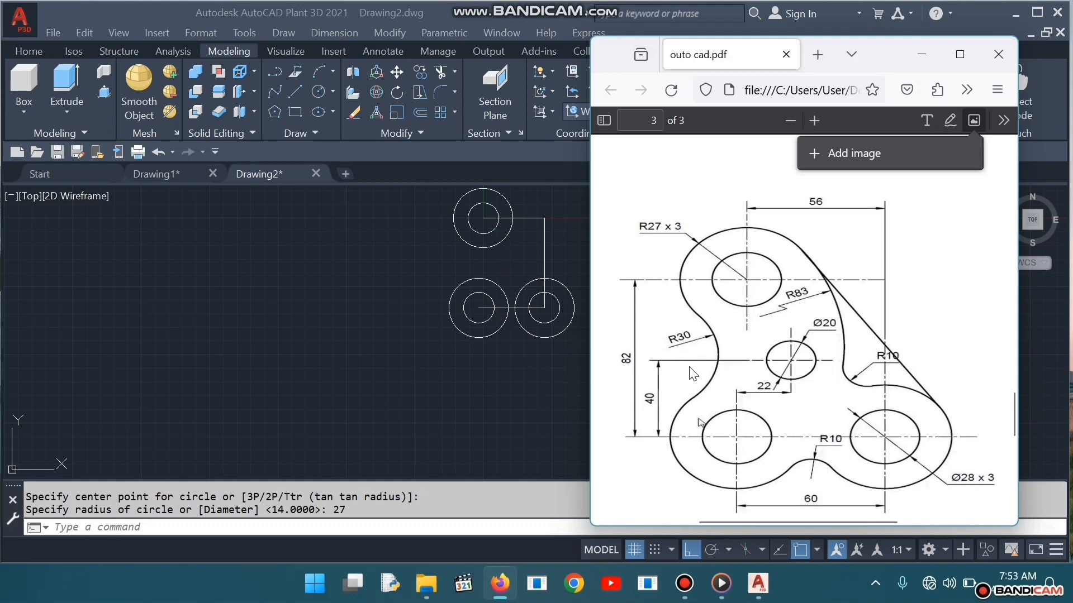
left_click(922, 54)
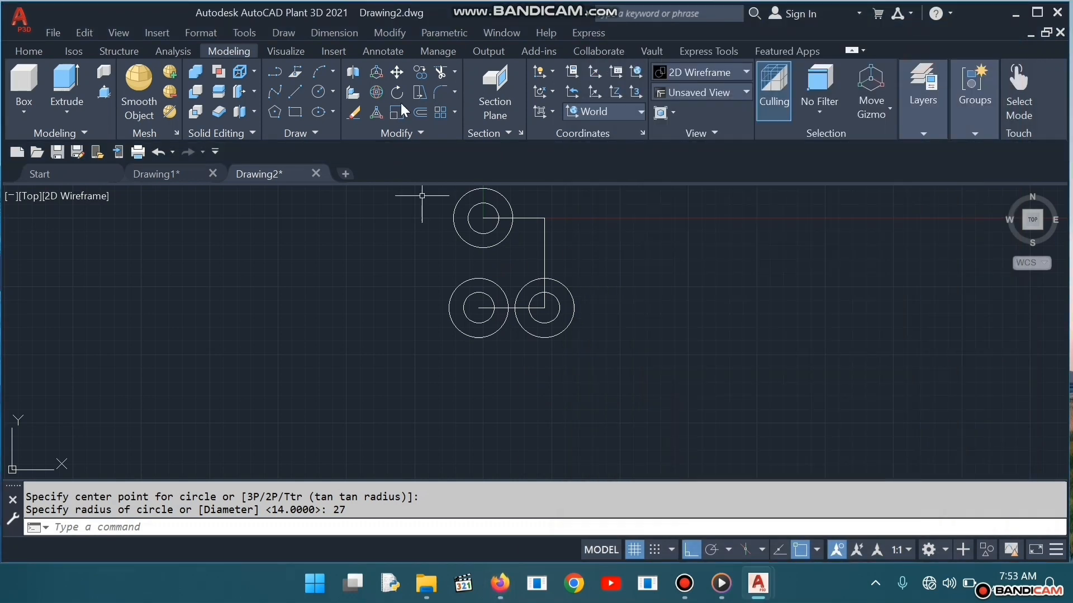
left_click(332, 93)
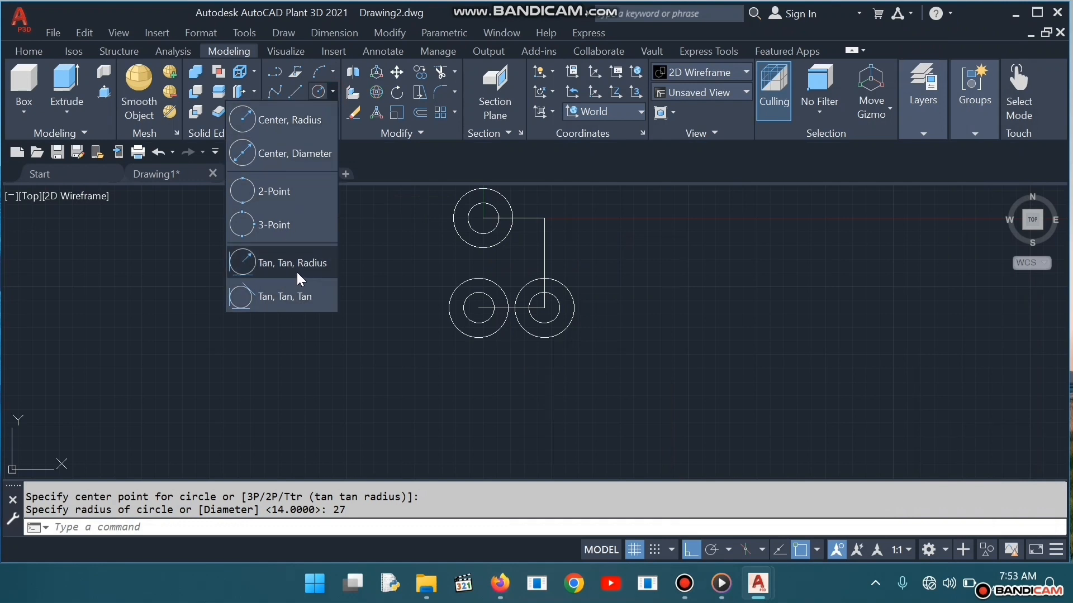
left_click(300, 268)
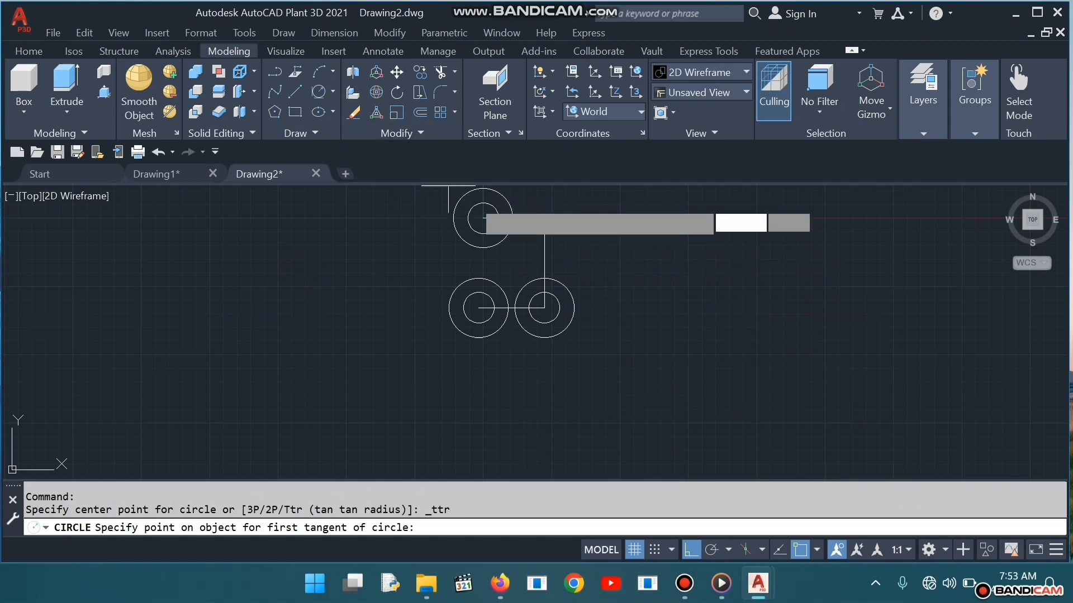
left_click(510, 209)
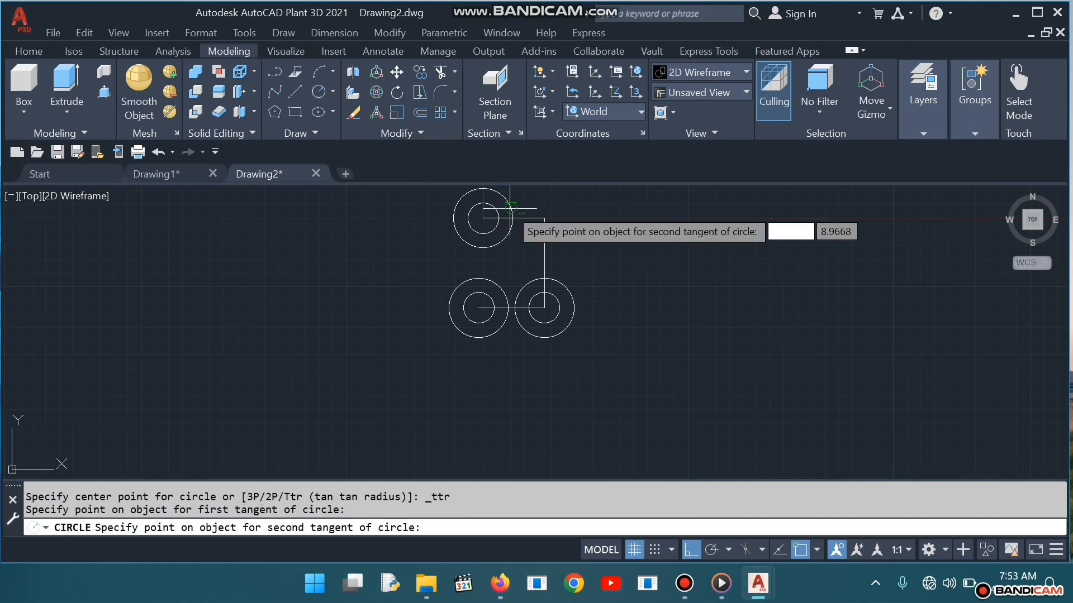
left_click(506, 313)
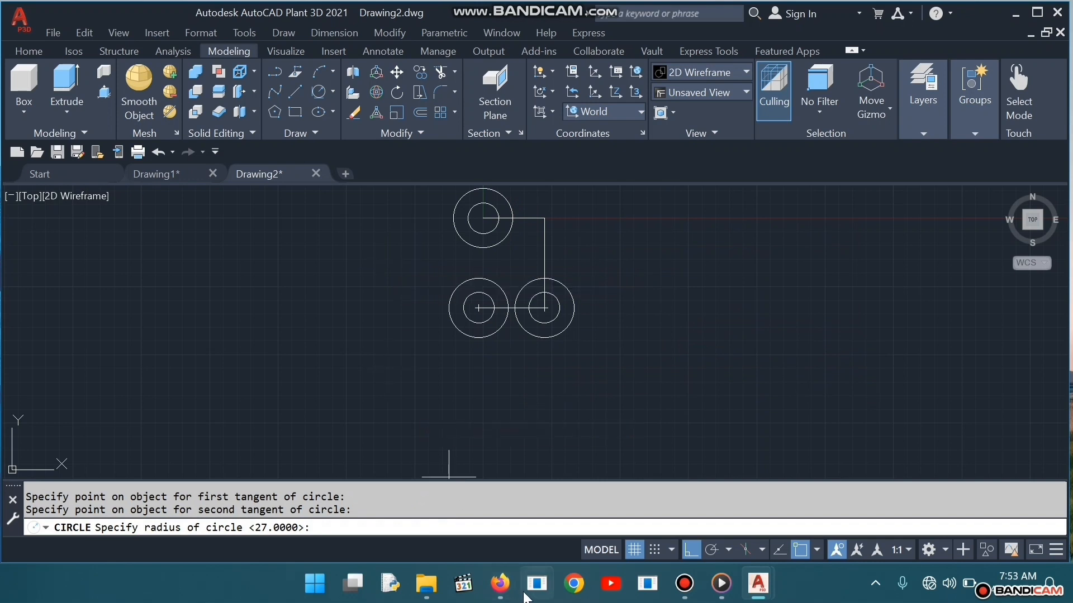
mouse_move(500, 584)
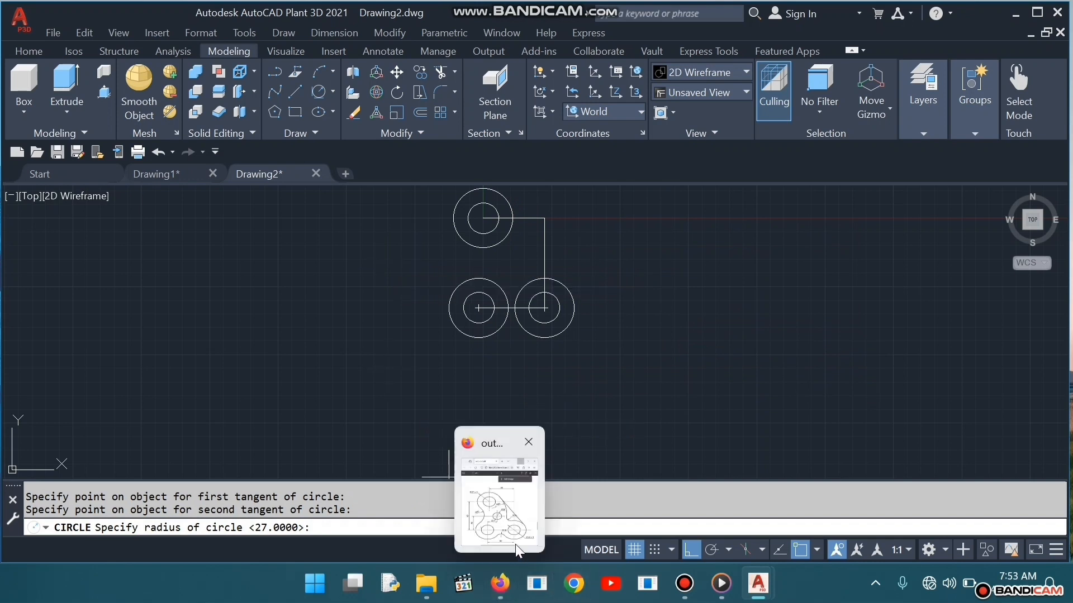
mouse_move(514, 544)
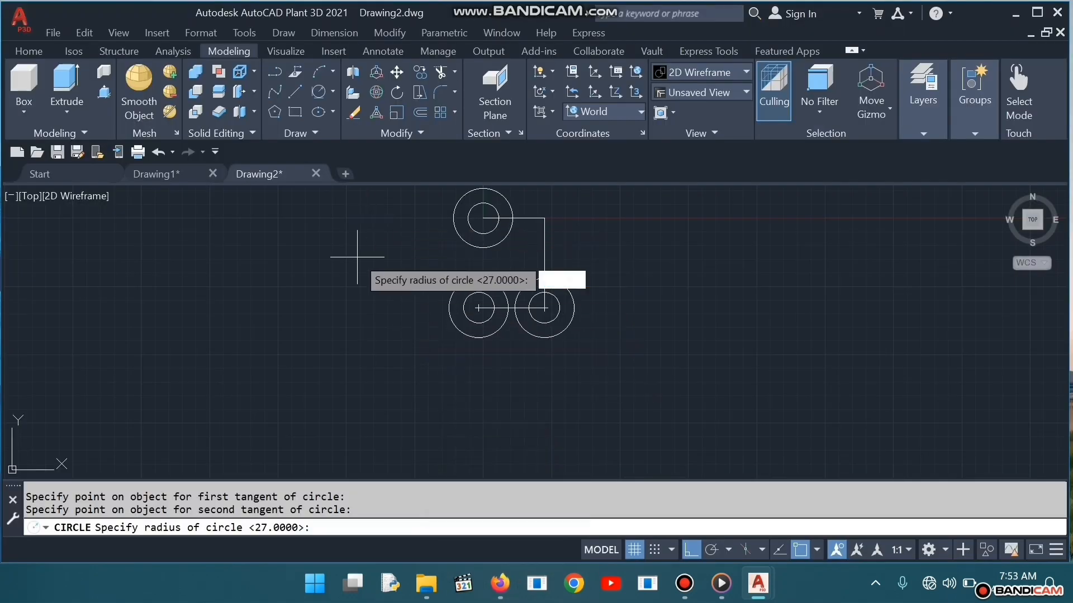
type("83")
key("Return")
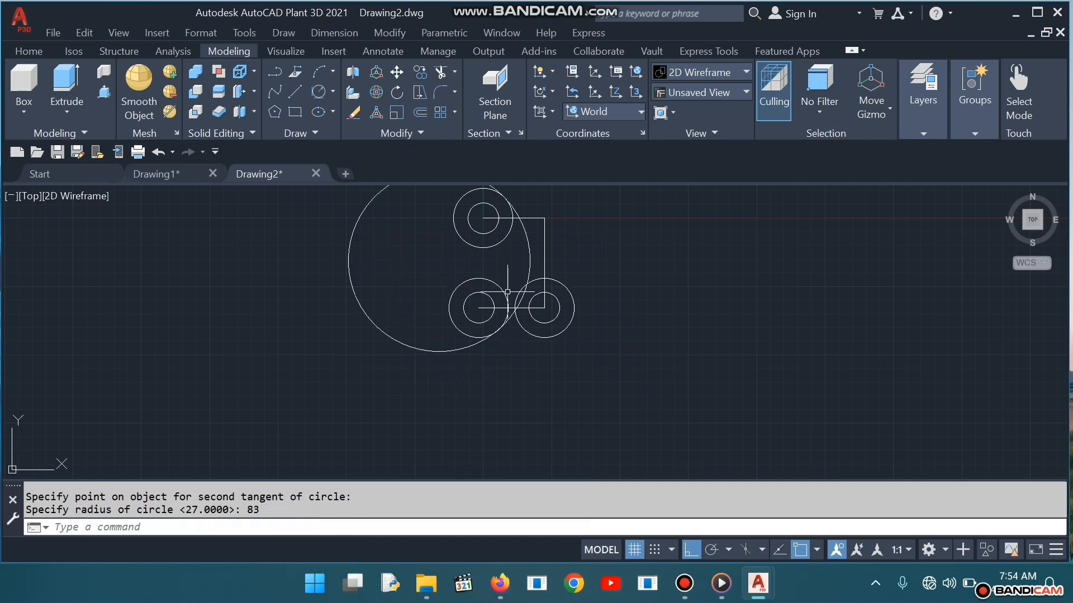
middle_click_drag(512, 383, 512, 399)
scroll(512, 399, "up", 2)
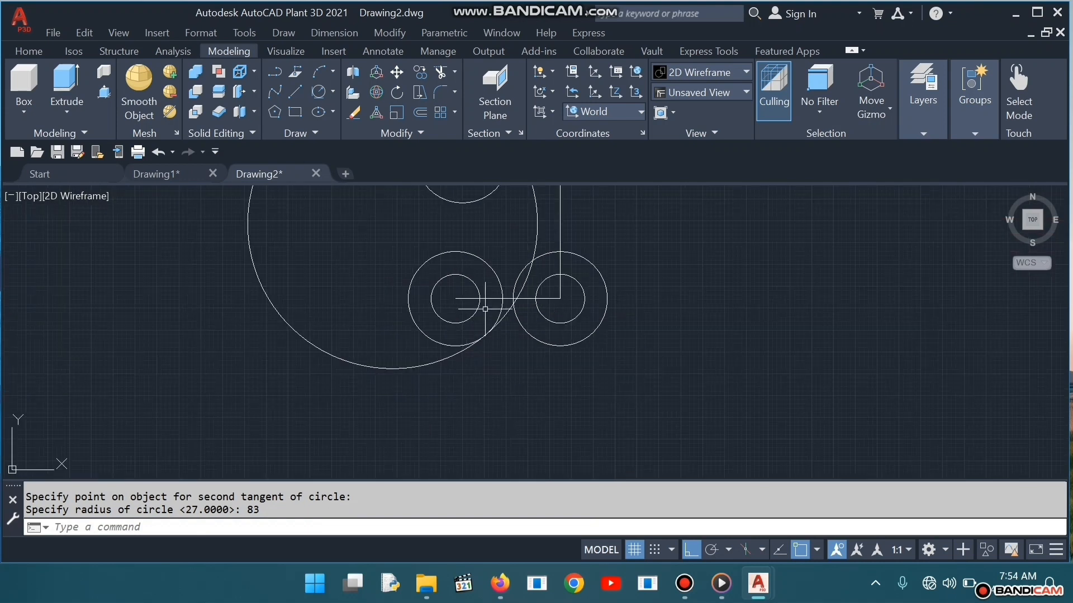
scroll(496, 386, "up", 2)
scroll(493, 380, "down", 4)
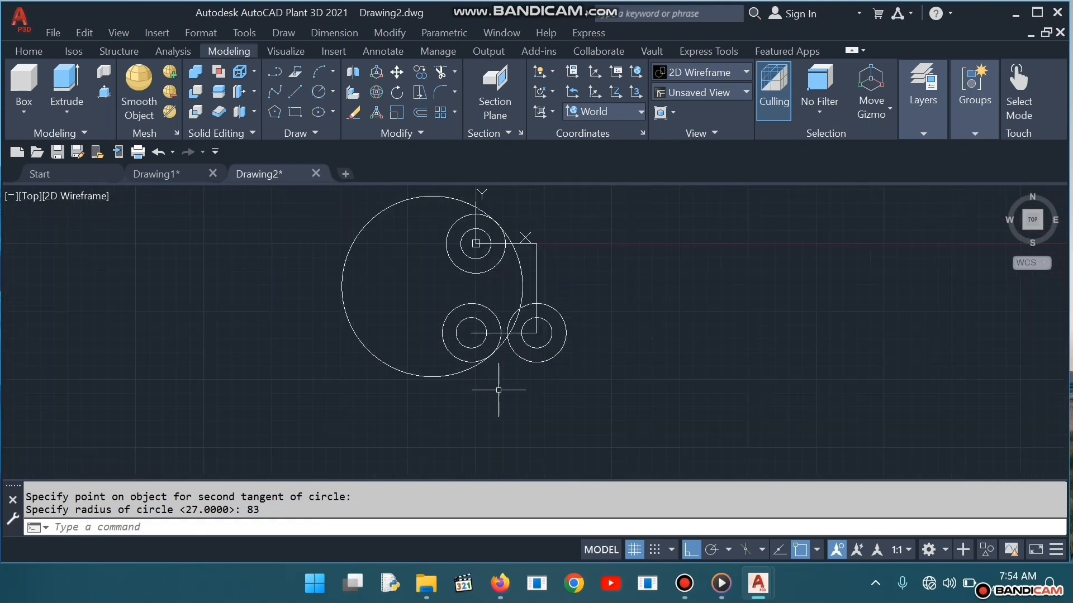
Trim the R83 circle to leave only its right-hand arc running from the upper R27 circle to the lower-right R27 circle
left_click(441, 72)
left_click(411, 196)
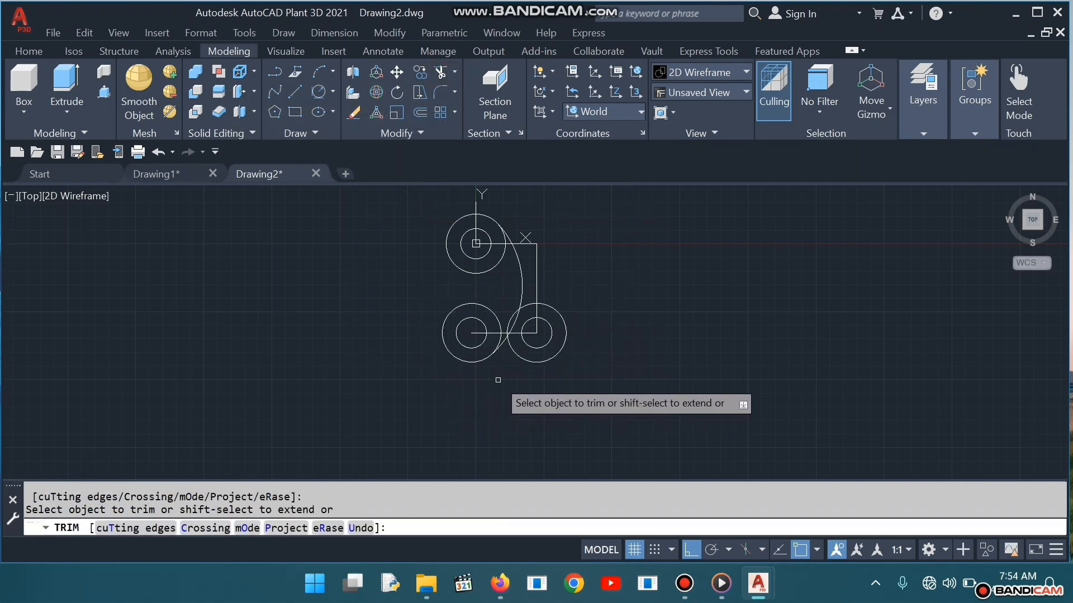
scroll(505, 346, "up", 2)
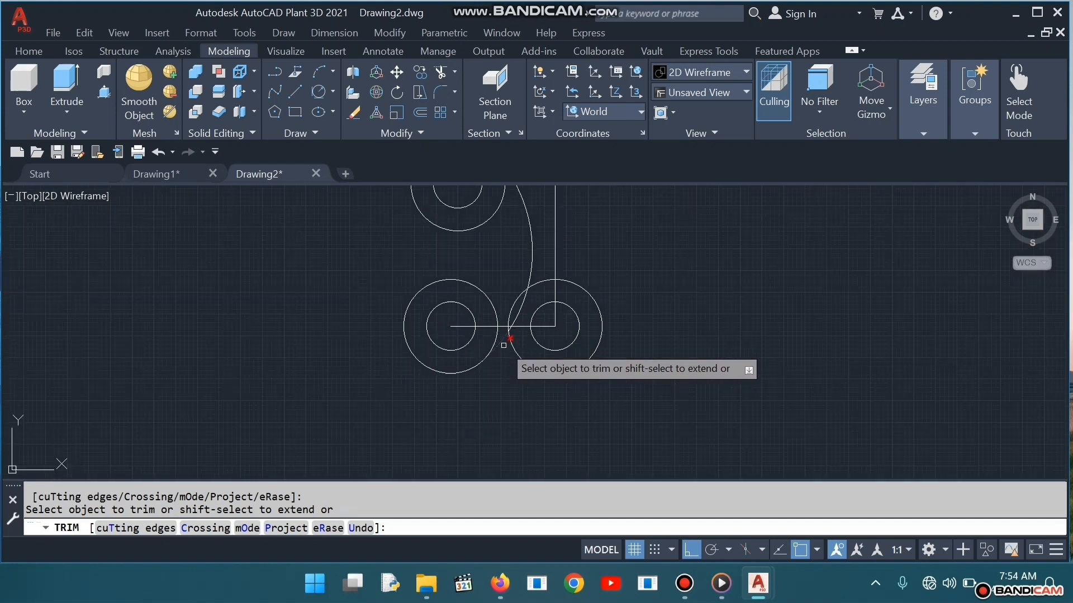
left_click(503, 340)
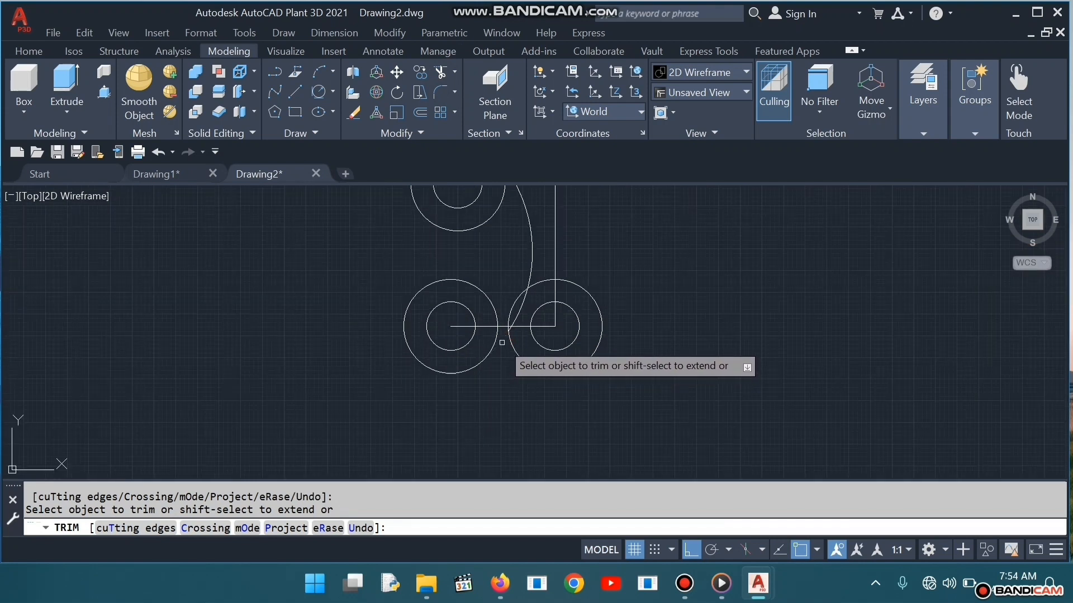
scroll(514, 320, "up", 4)
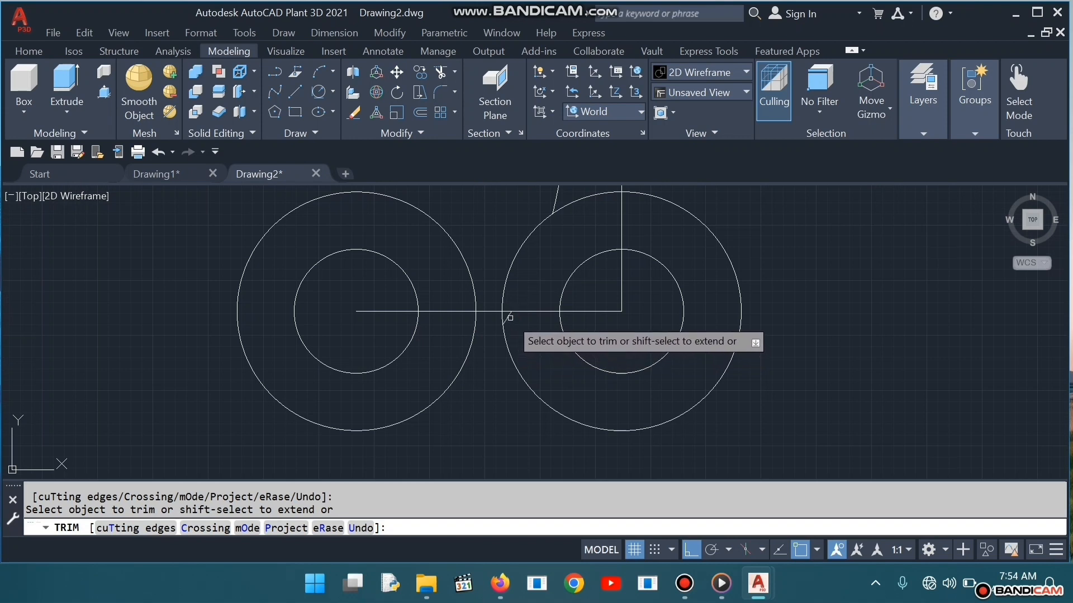
scroll(497, 258, "down", 5)
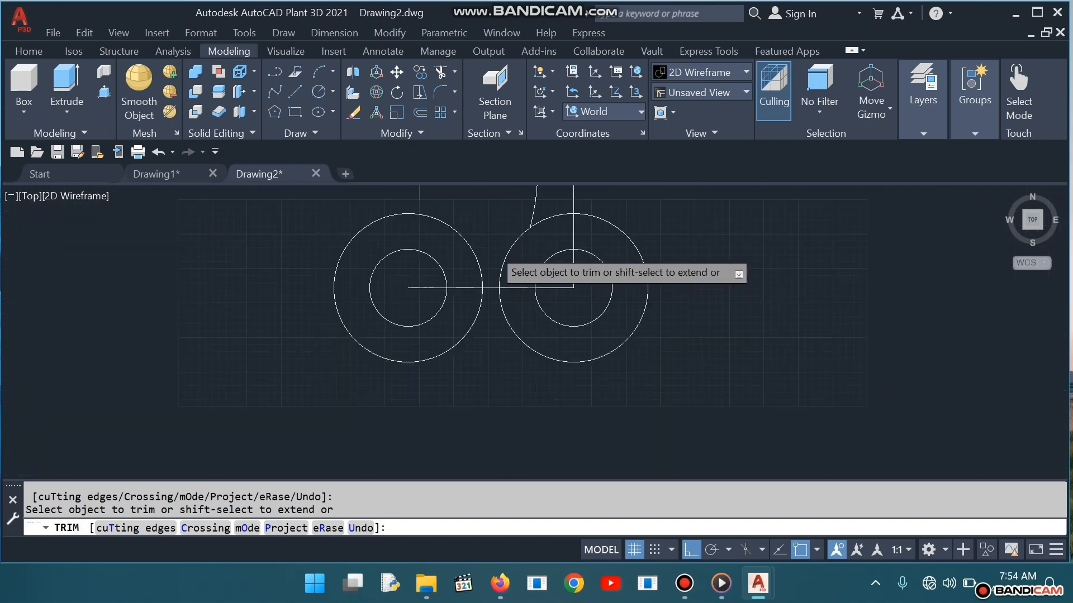
middle_click_drag(688, 271, 691, 415)
key("Escape")
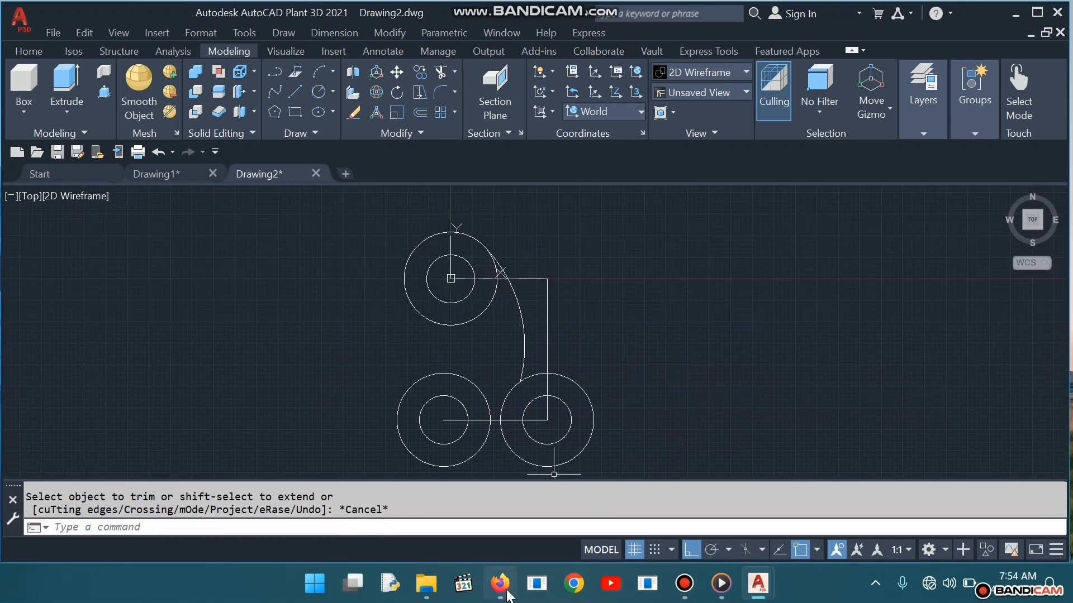
Consult the reference PDF and fillet the lower end of the R83 arc to the lower-right R27 circle with radius 10
left_click(506, 570)
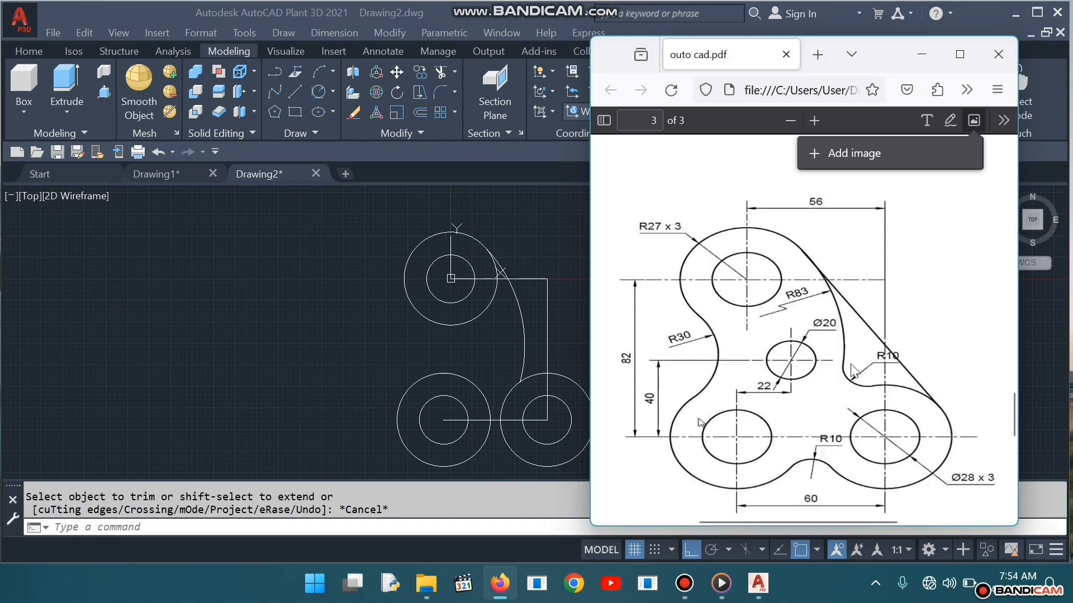
left_click(919, 54)
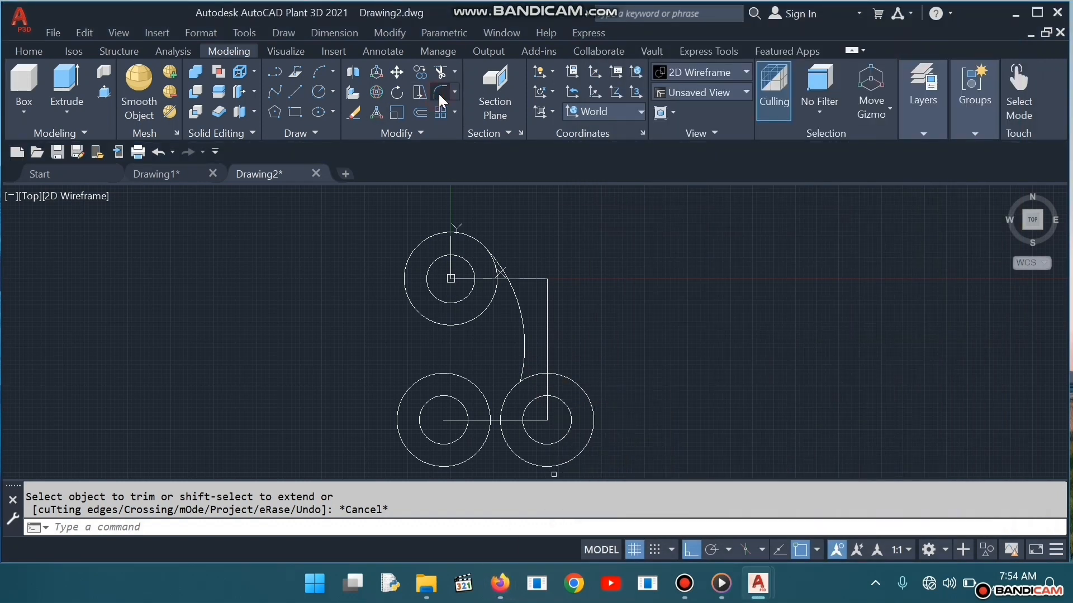
left_click(441, 93)
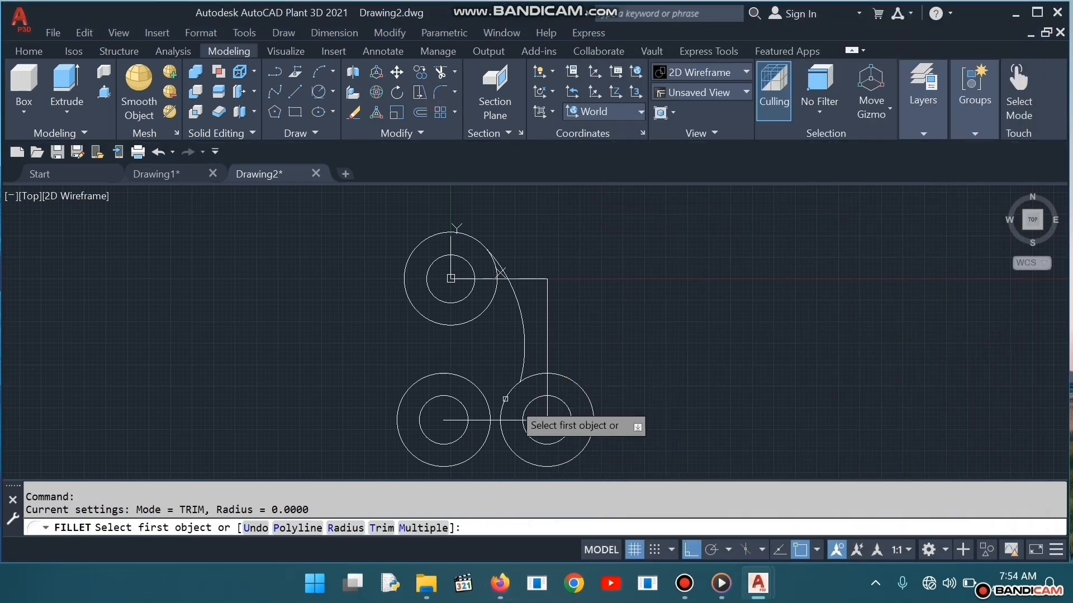
left_click(525, 358)
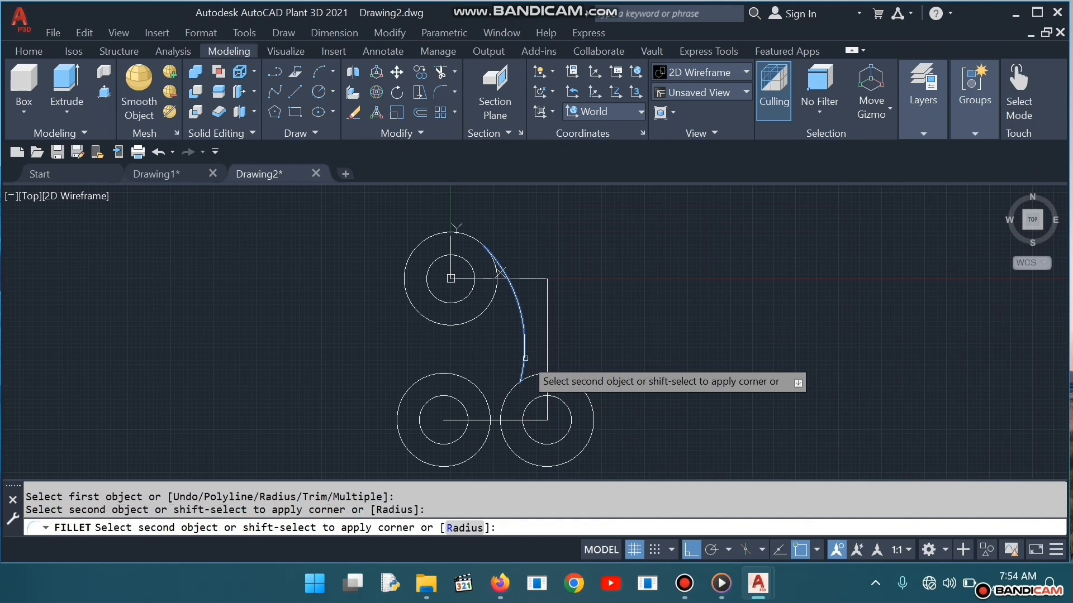
left_click(468, 530)
type("10")
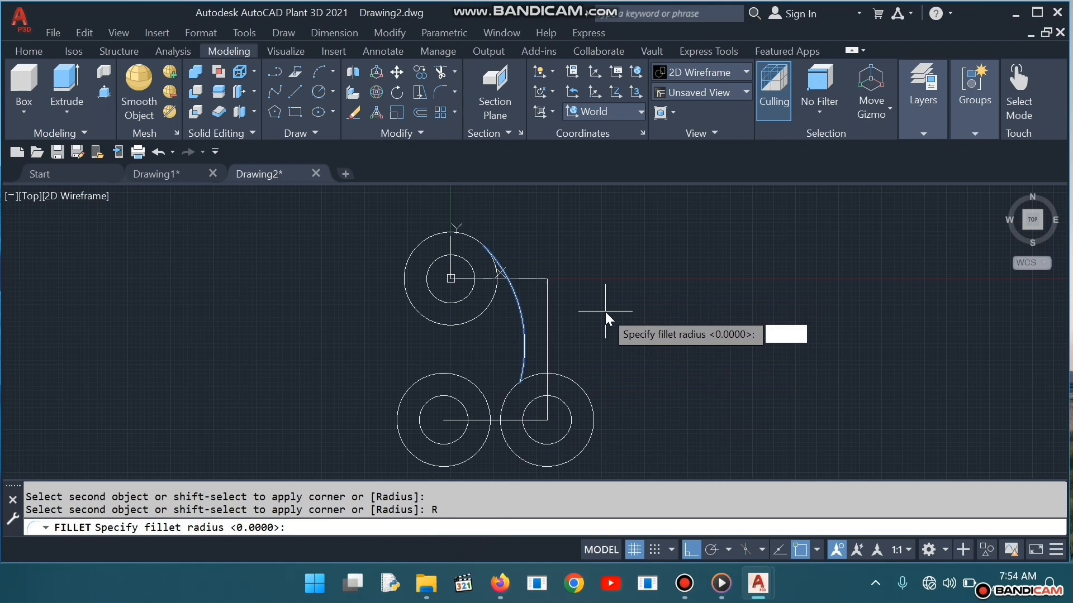
key("Return")
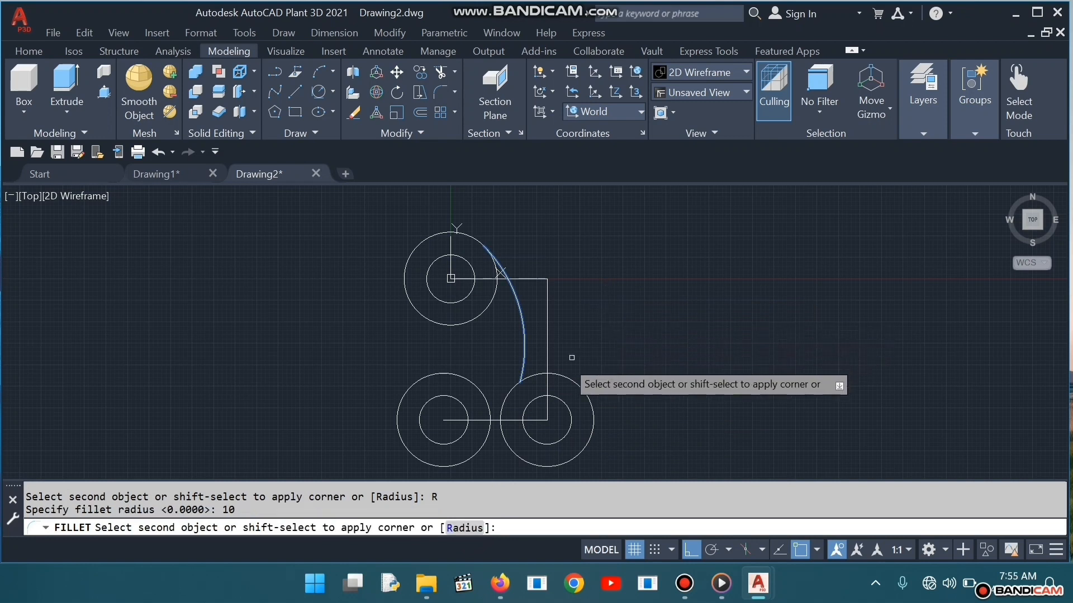
left_click(542, 373)
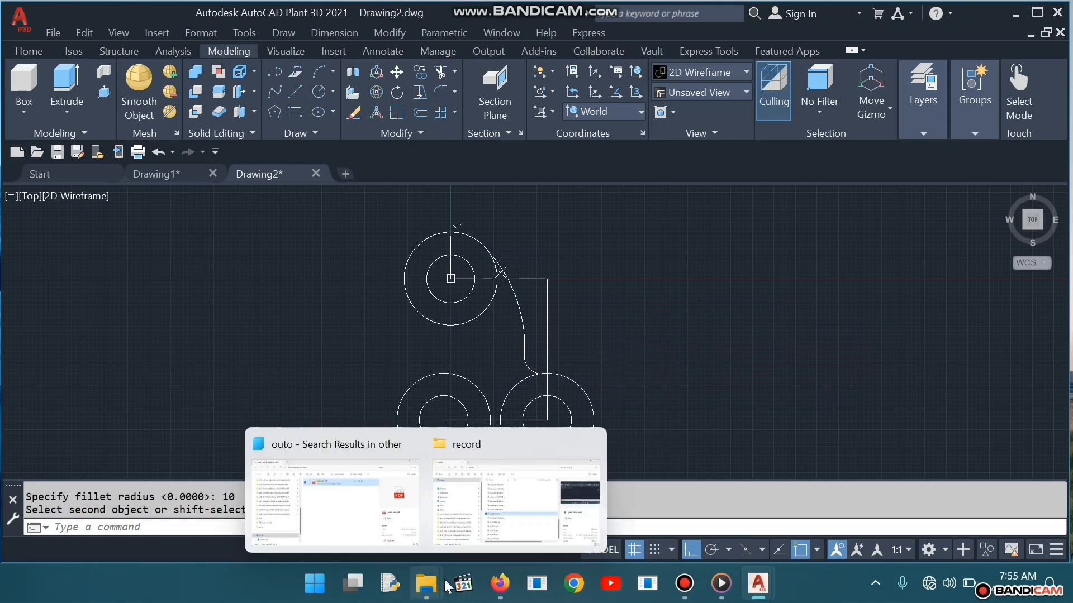
Compare the fillet between the R83 arc and the lower-right circle with the plate outline in the reference PDF
left_click(503, 514)
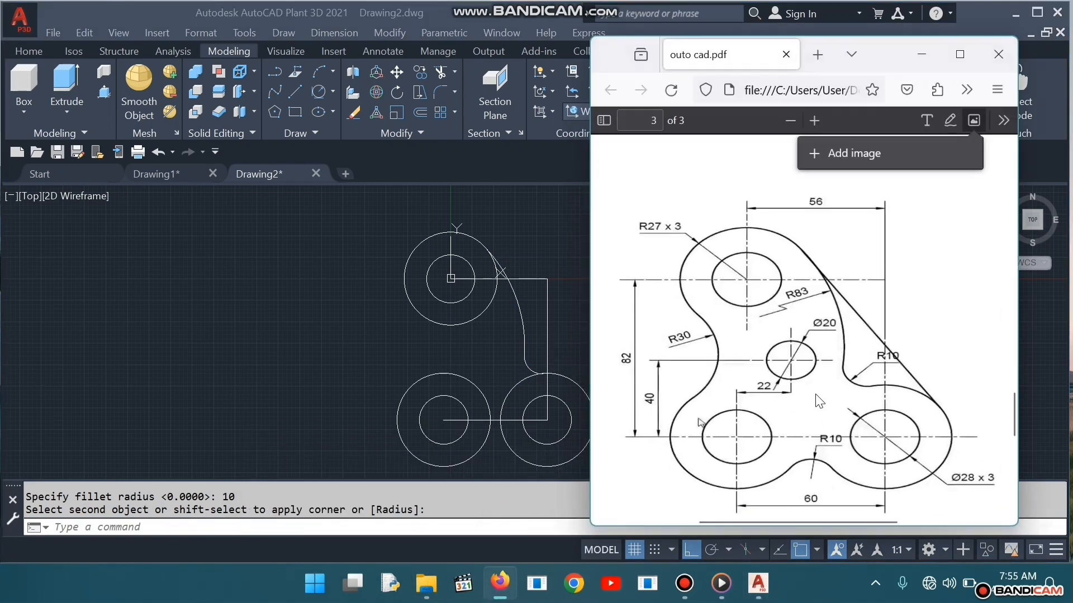
scroll(507, 363, "up", 4)
left_click(506, 355)
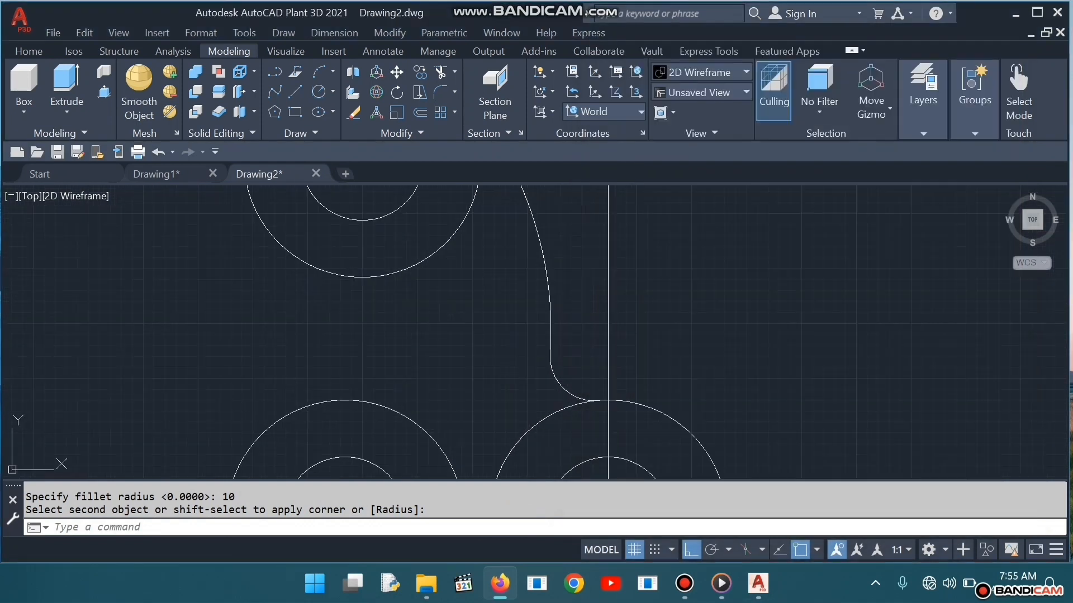
mouse_move(533, 362)
middle_mouse_down()
mouse_move(438, 336)
mouse_move(419, 294)
middle_mouse_up()
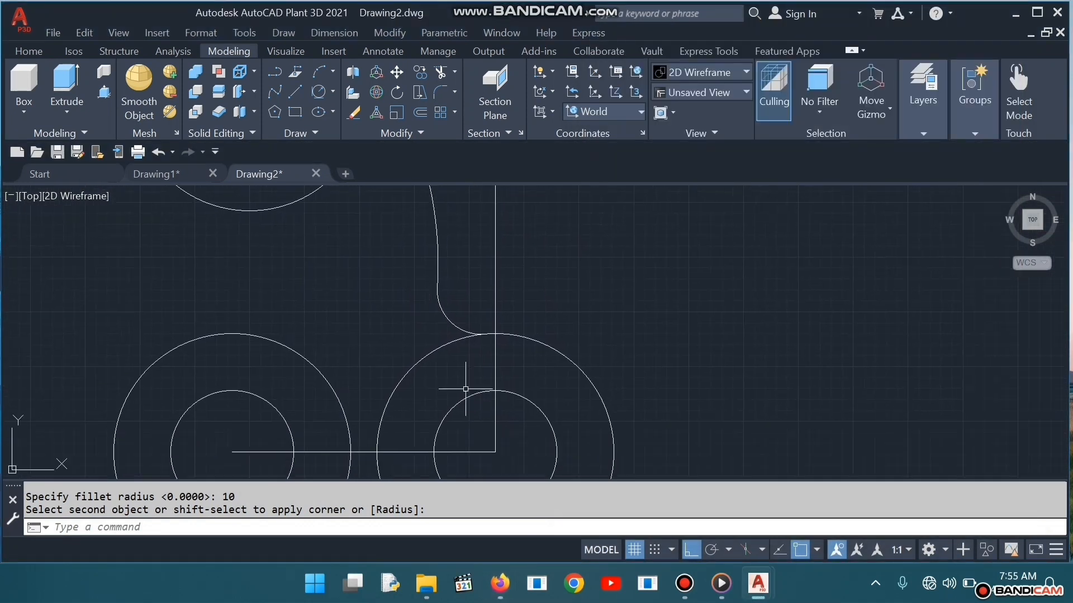
mouse_move(511, 595)
left_click(515, 505)
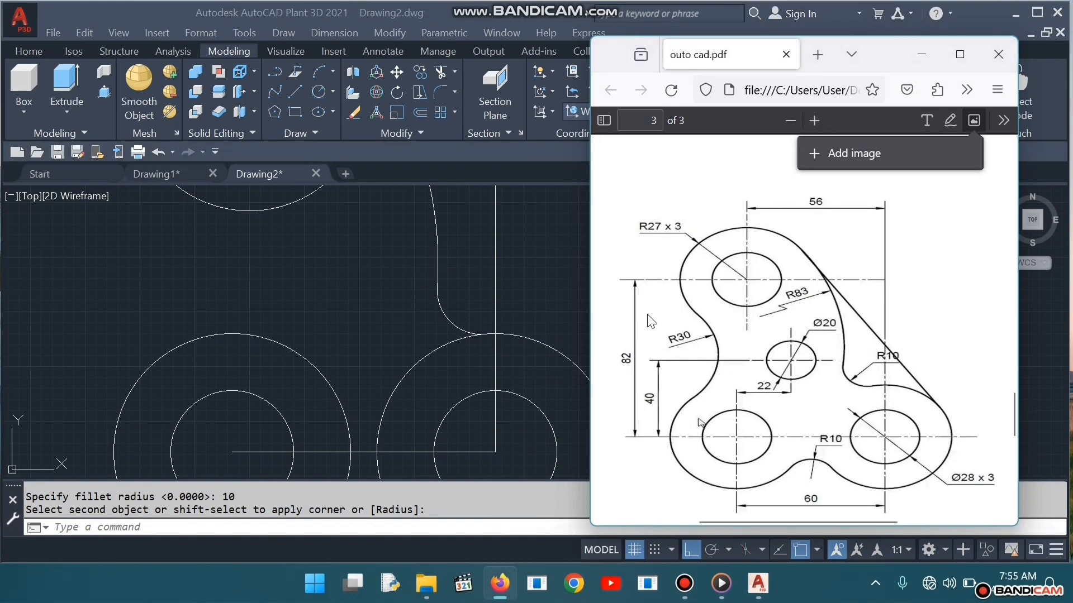
left_click(922, 54)
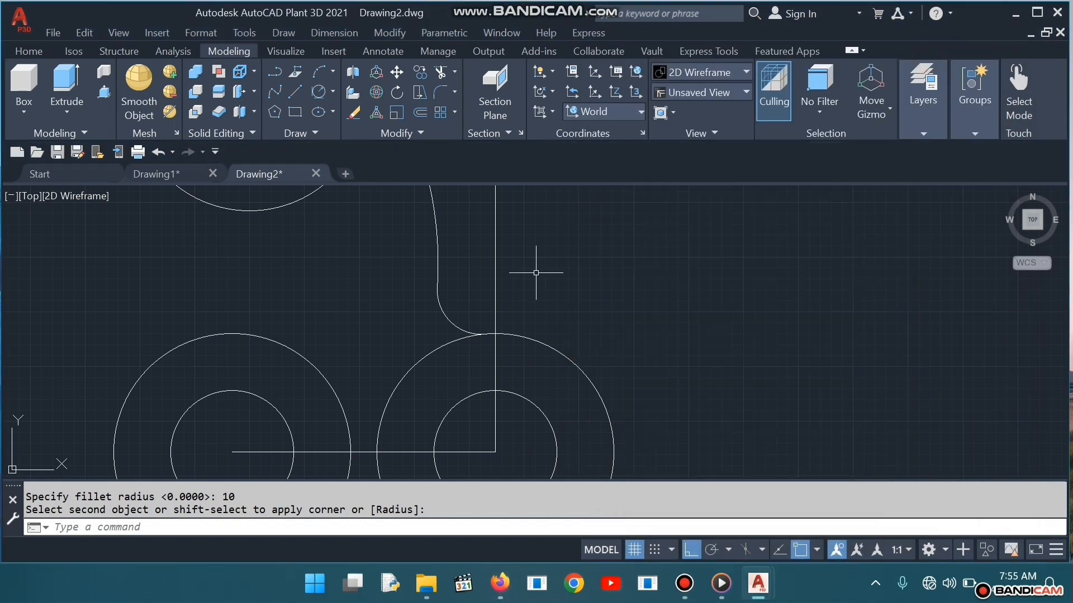
scroll(535, 273, "down", 4)
Check the lower notch radius in the reference PDF and fillet the undersides of the two lower R27 circles with radius 10
mouse_move(511, 597)
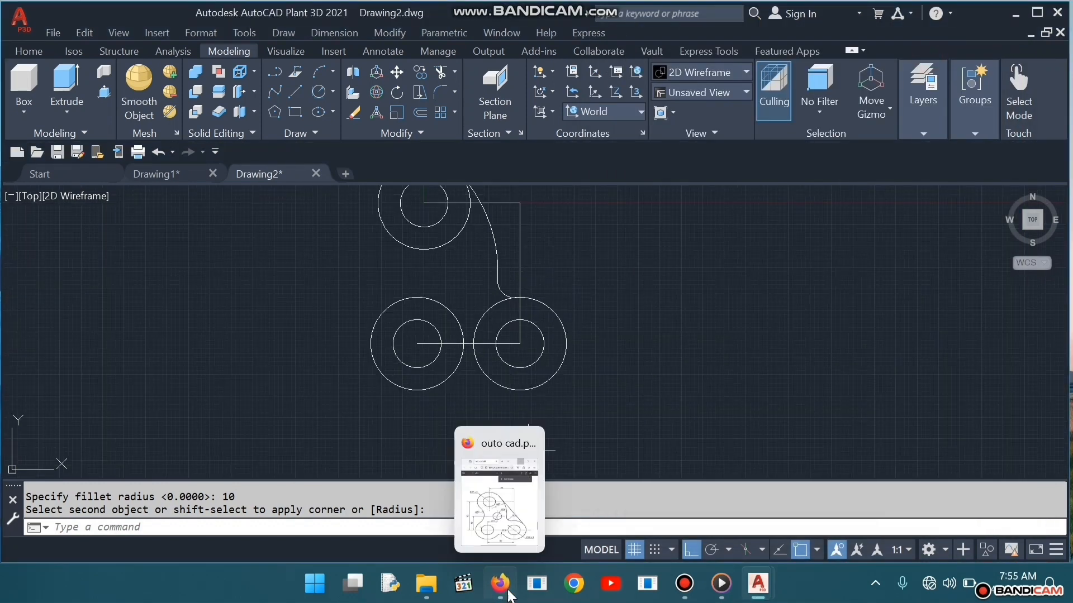
left_click(480, 522)
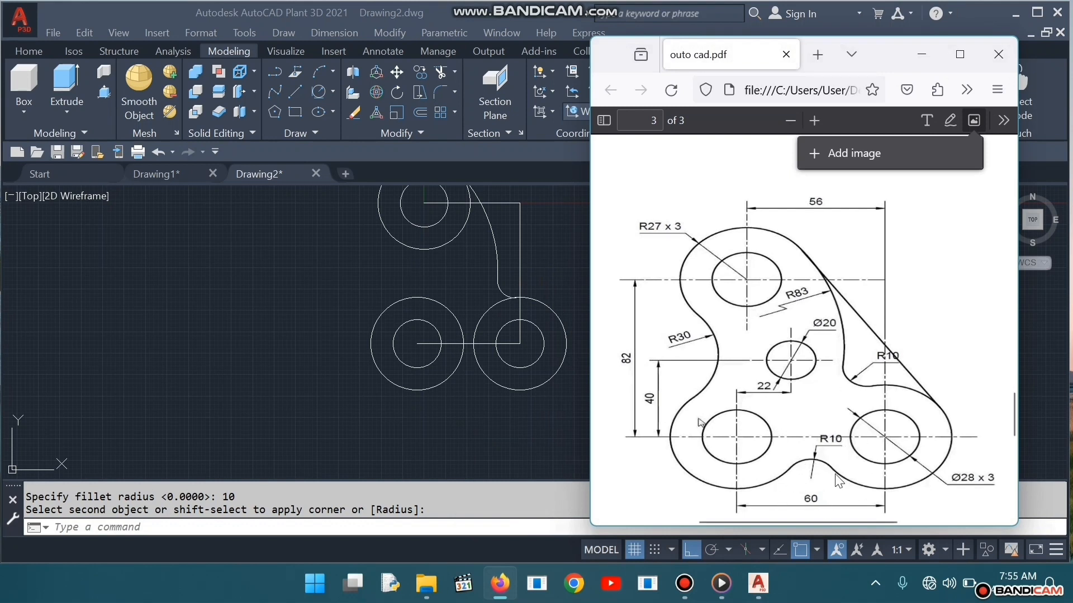
left_click(921, 54)
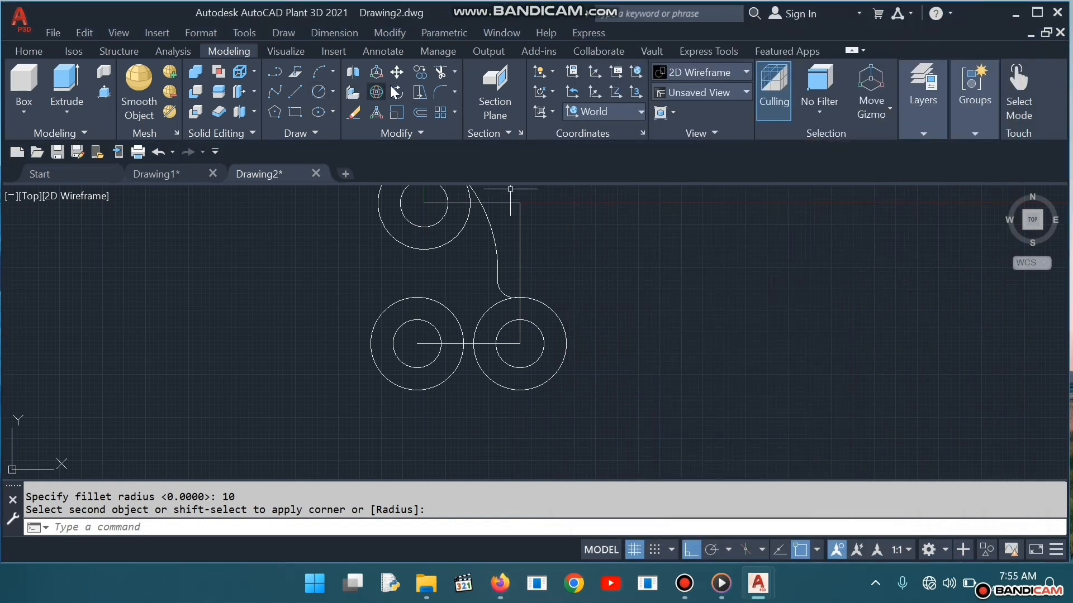
left_click(437, 94)
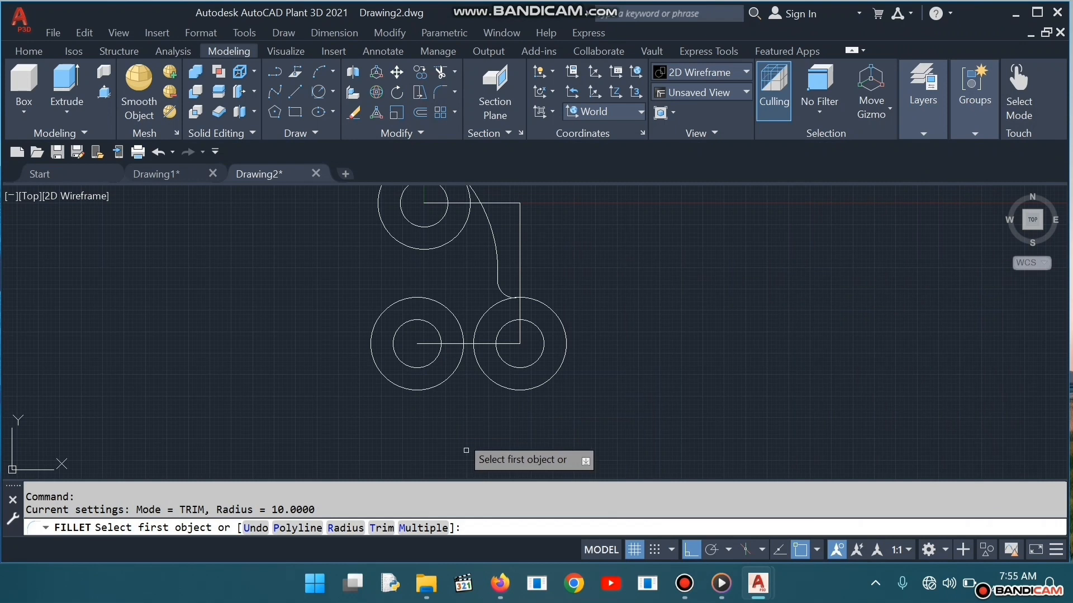
left_click(451, 372)
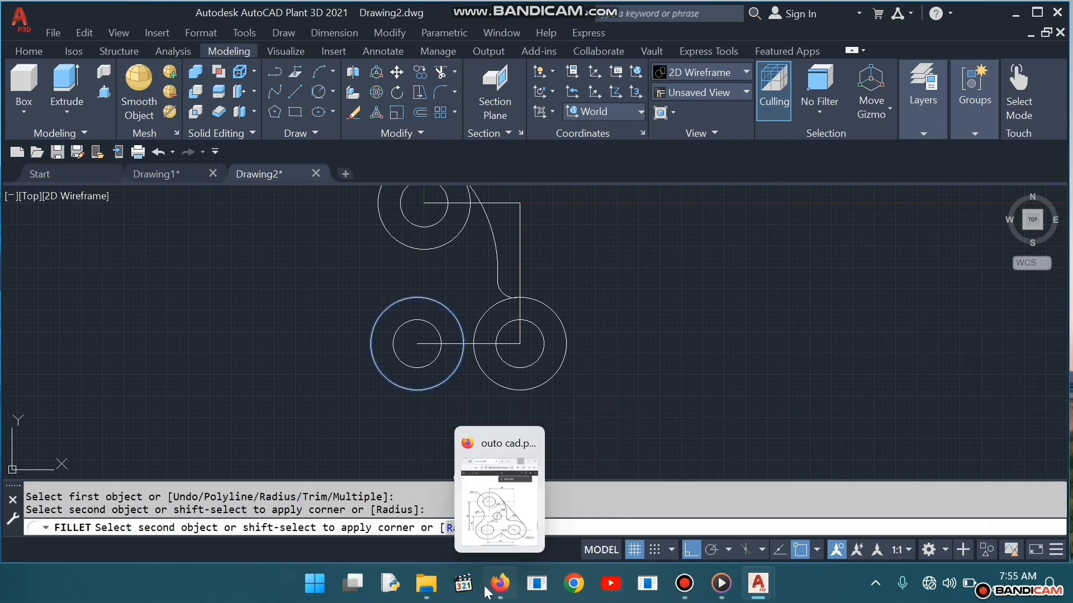
left_click(453, 529)
type("10")
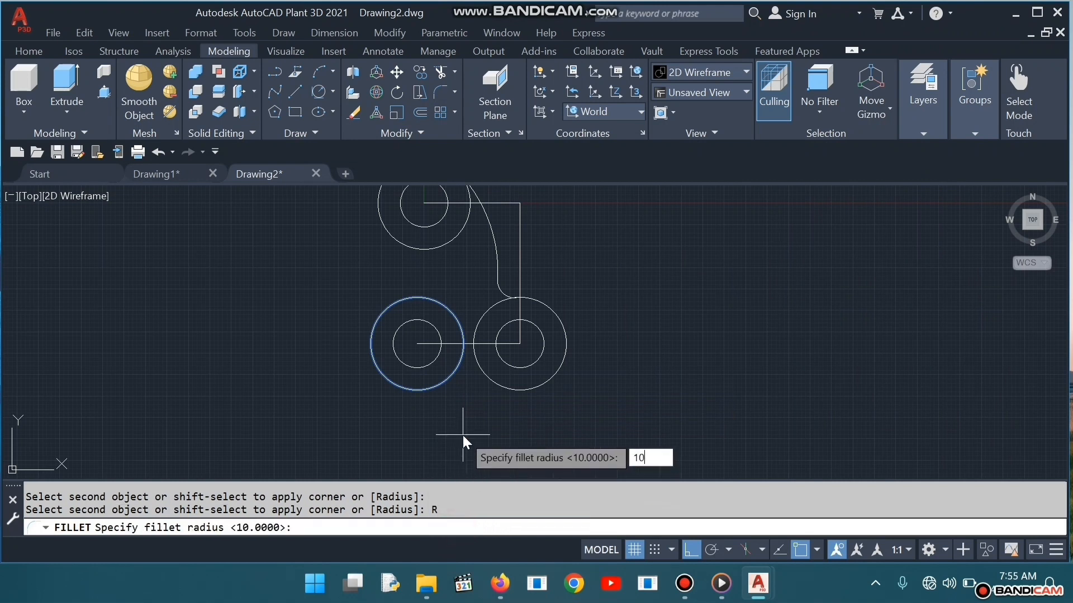
key("Return")
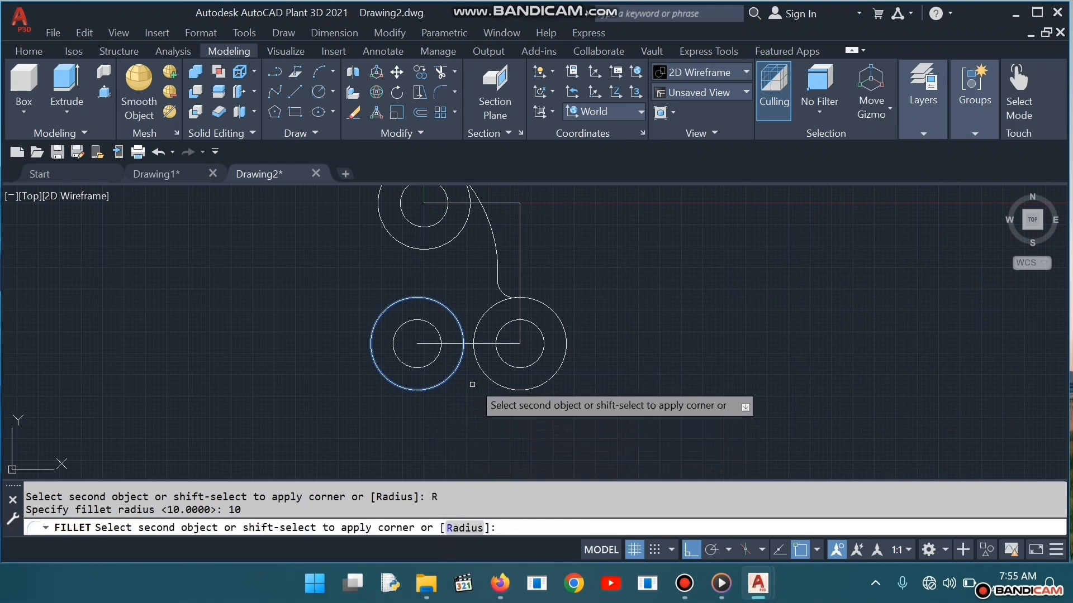
left_click(500, 386)
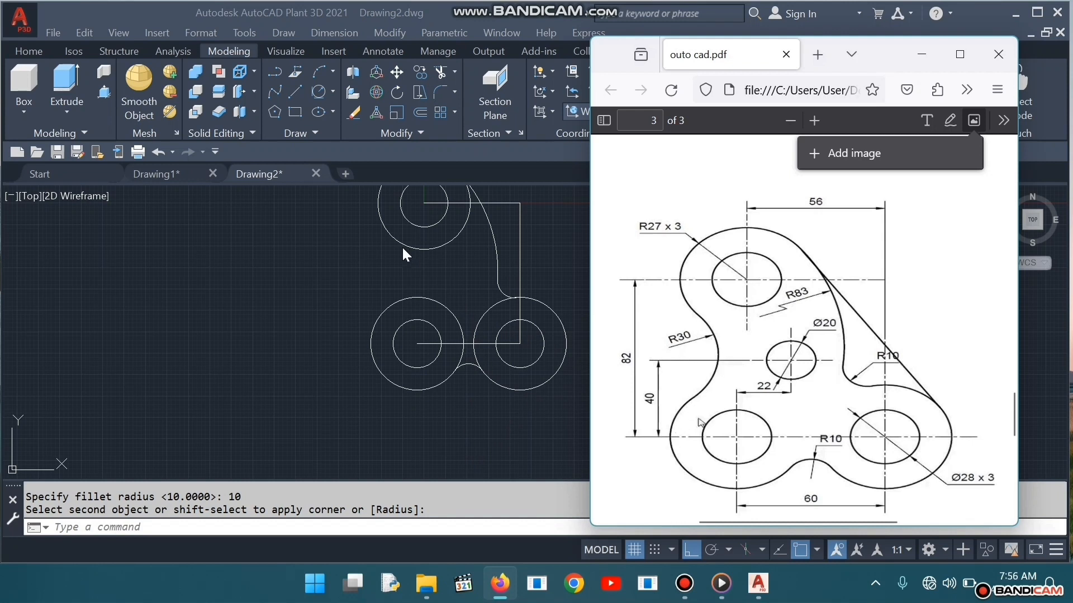
Return to the drawing and add a tangent-tangent-radius circle of radius 30 touching the left sides of the upper and lower-left R27 circles
left_click(915, 58)
middle_click_drag(593, 310, 603, 363)
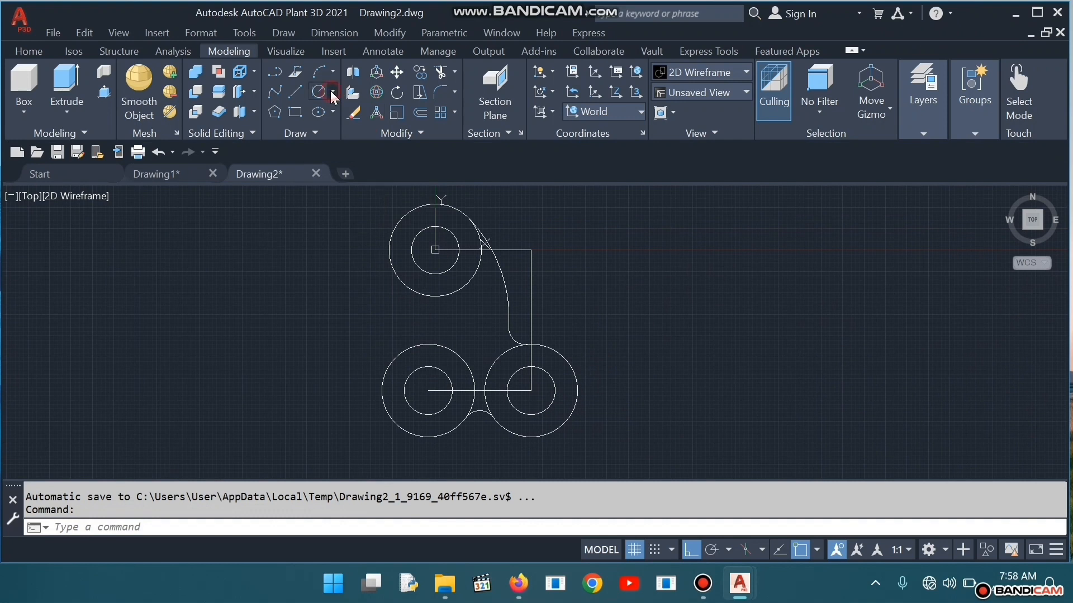
left_click(331, 91)
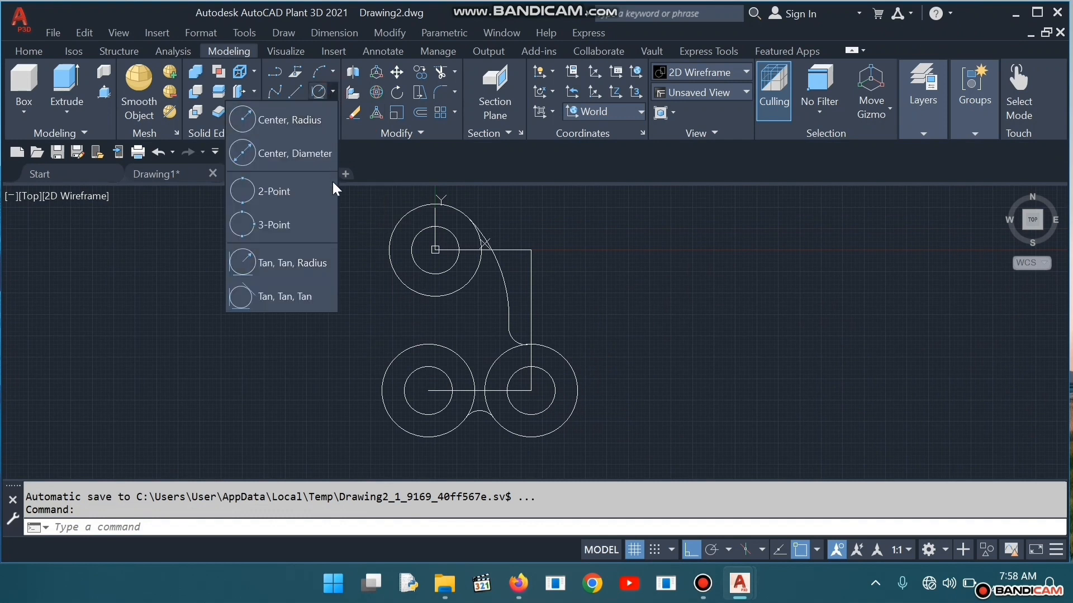
left_click(307, 261)
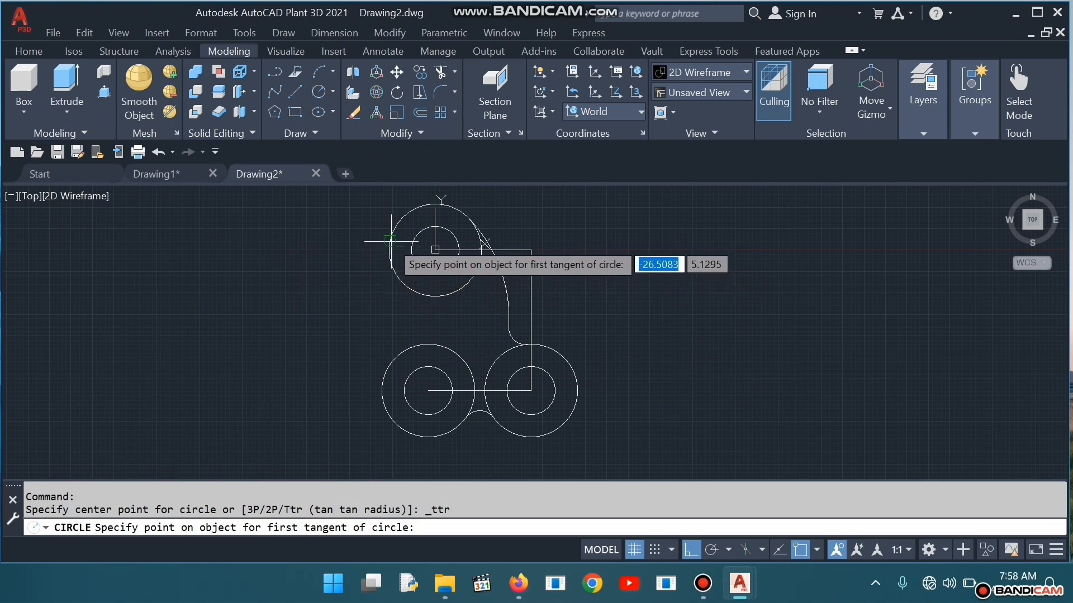
left_click(391, 241)
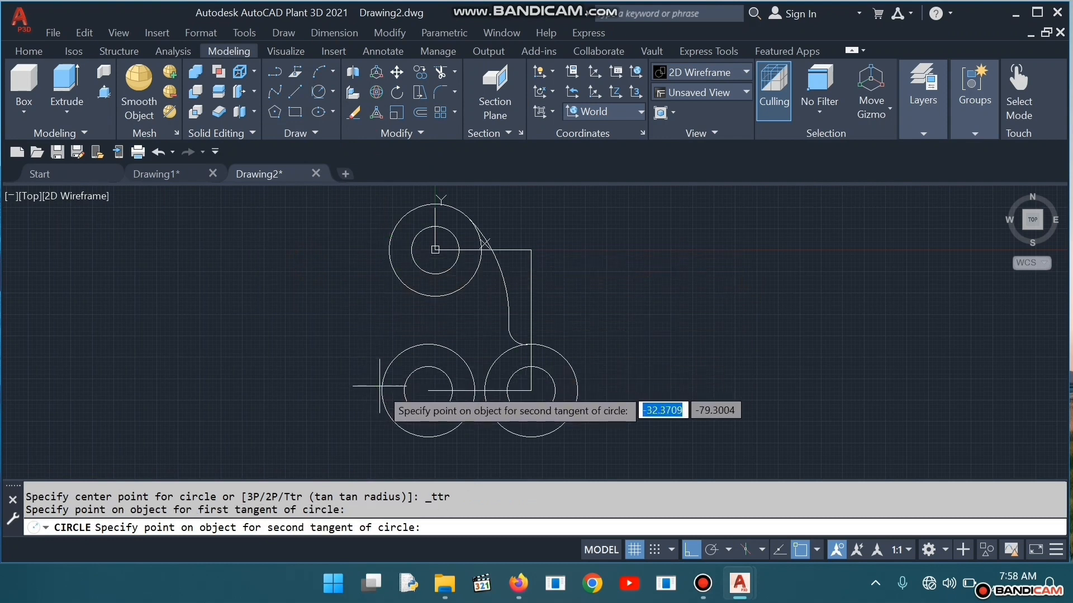
left_click(383, 385)
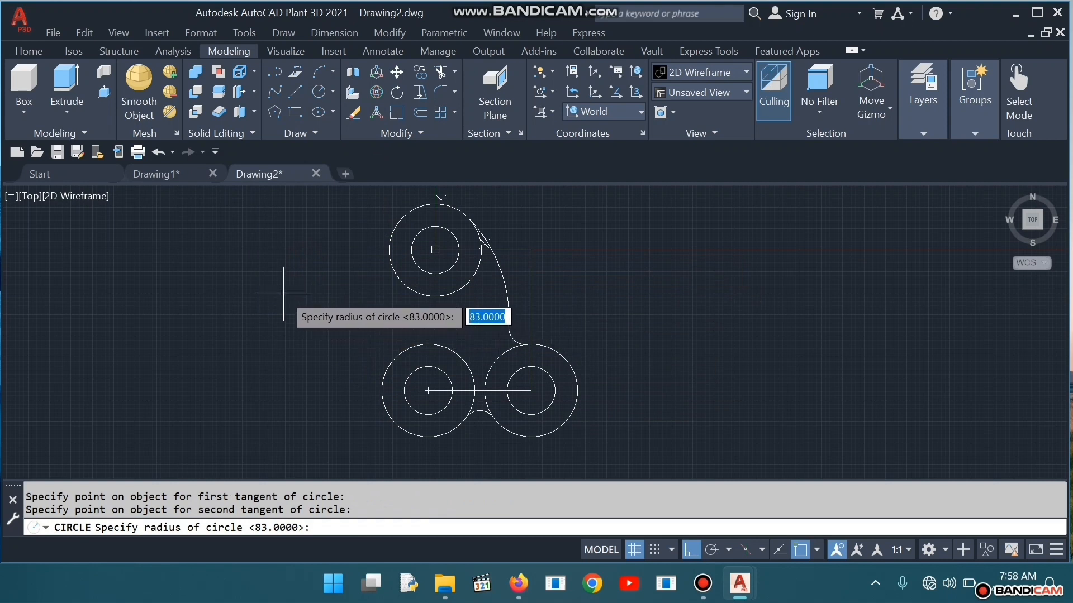
type("30")
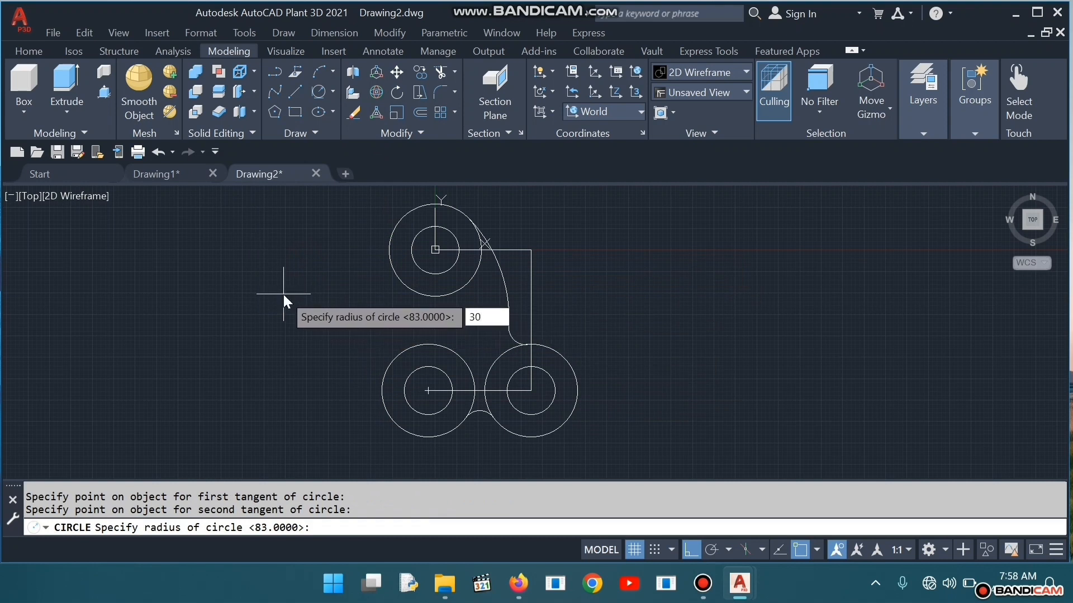
key("Return")
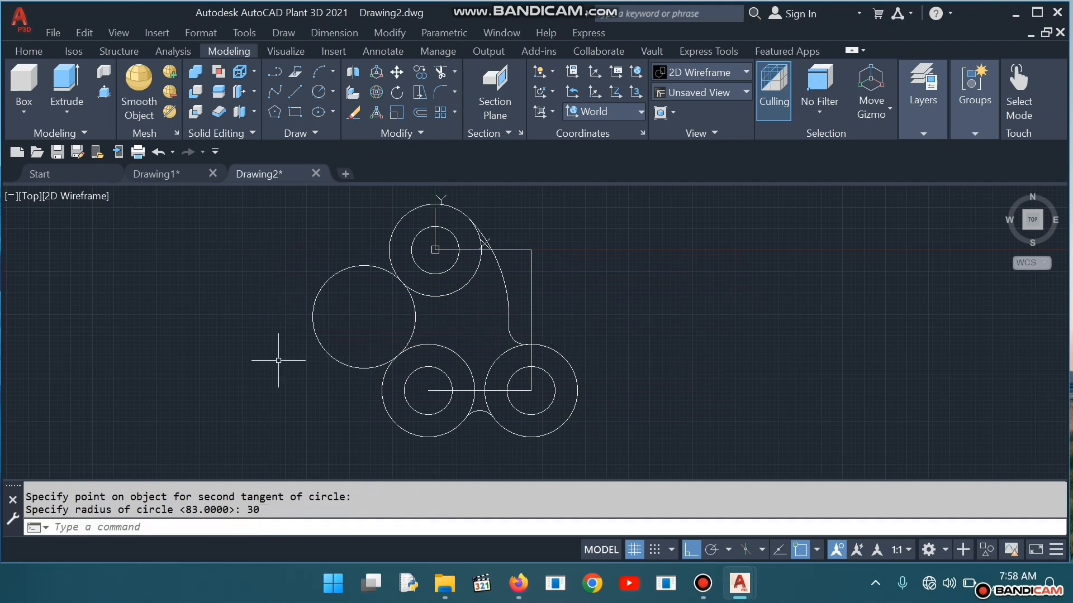
Trim the outer part of the R30 circle, leaving the concave arc between the upper and lower-left R27 circles
left_click(441, 71)
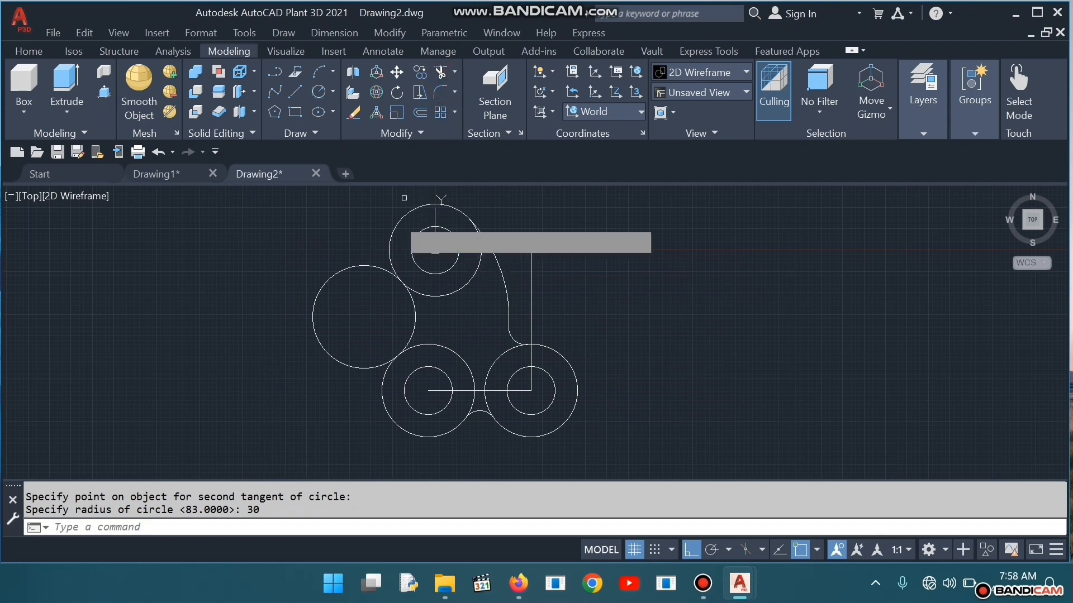
left_click(358, 268)
key("Escape")
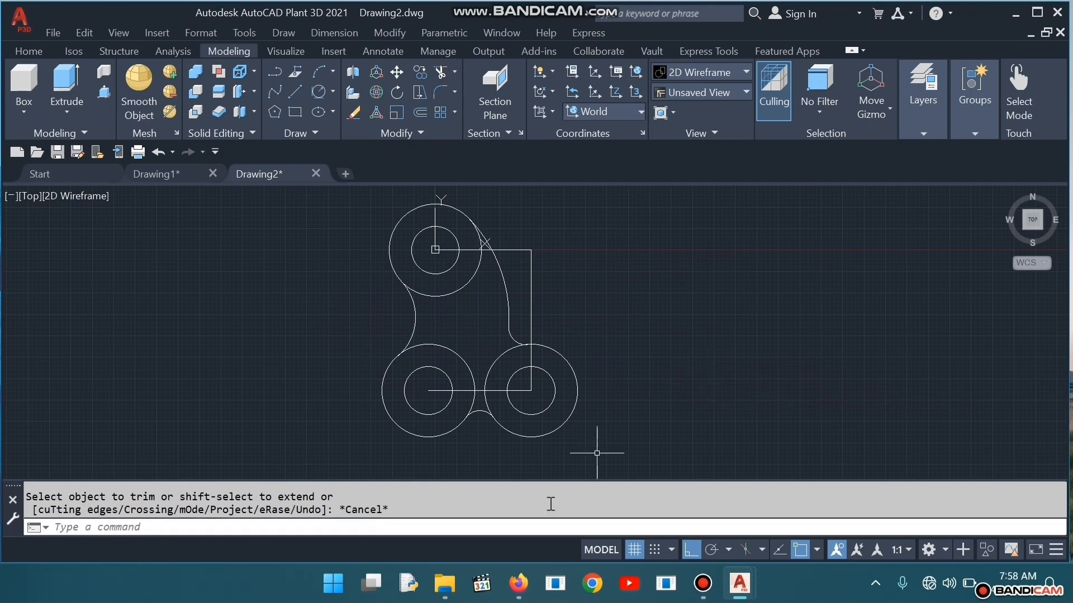
Check the central hole's diameter and its offsets from the lower-left circle's centre in the reference PDF
mouse_move(519, 584)
left_click(513, 538)
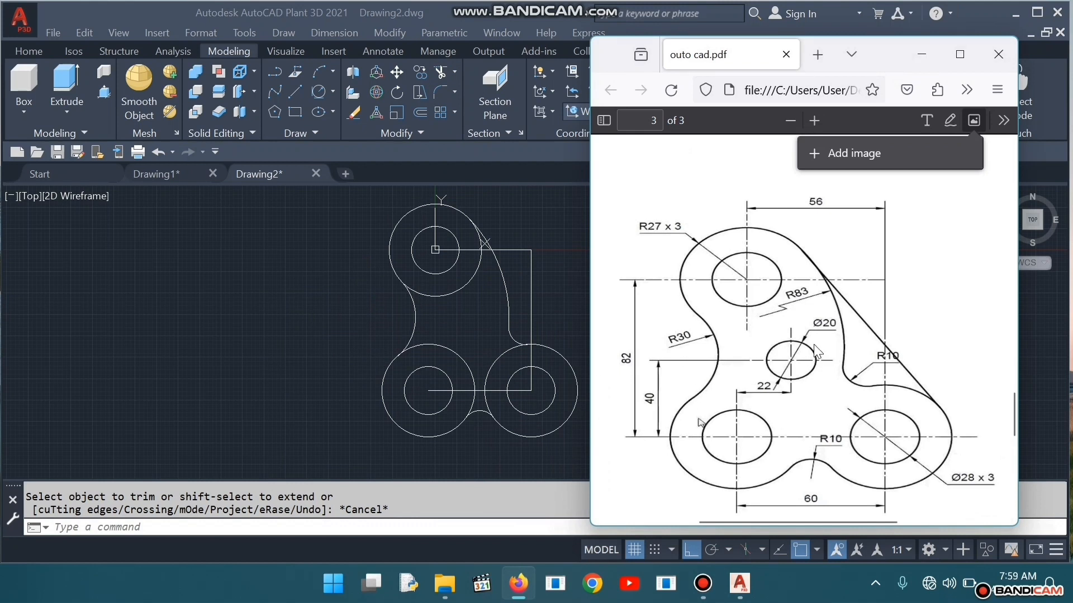
left_click(921, 54)
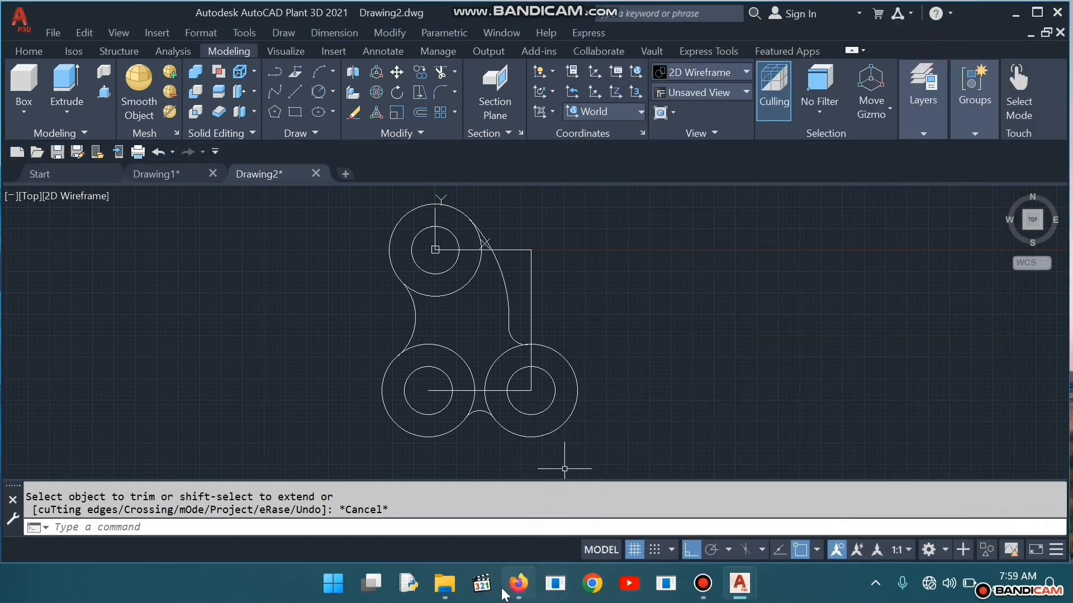
left_click(519, 584)
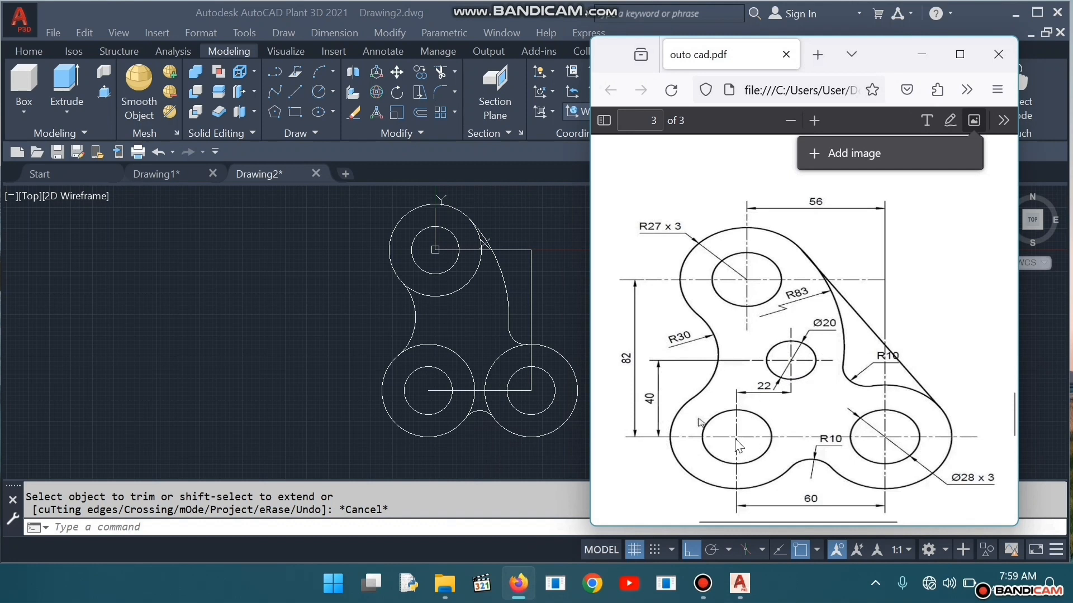
left_click(918, 59)
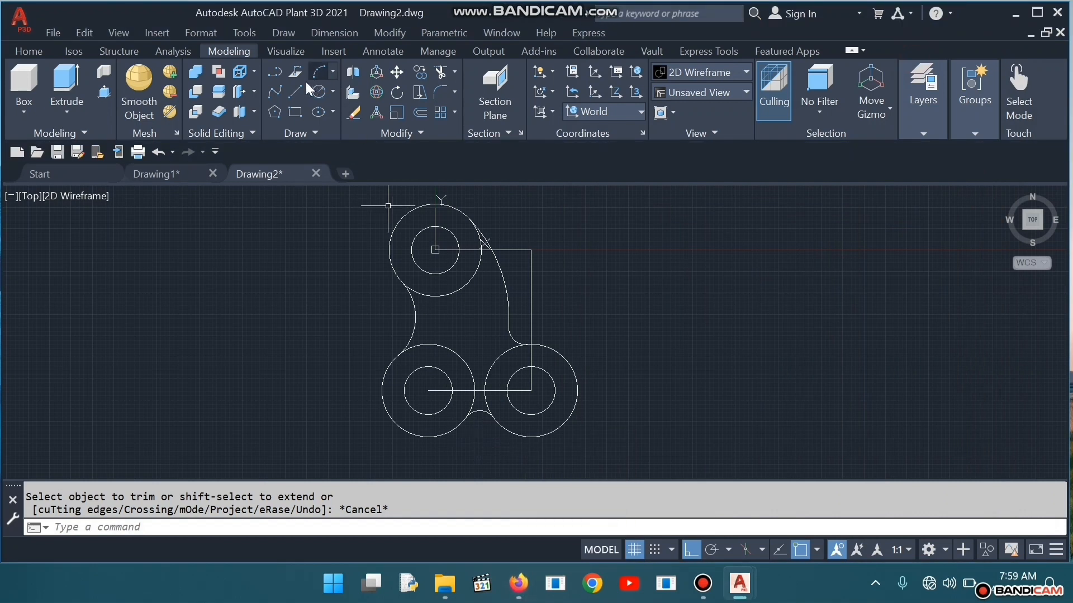
Draw construction lines from the lower-left circle's centre, 40 straight up and 22 horizontally to the right
left_click(294, 91)
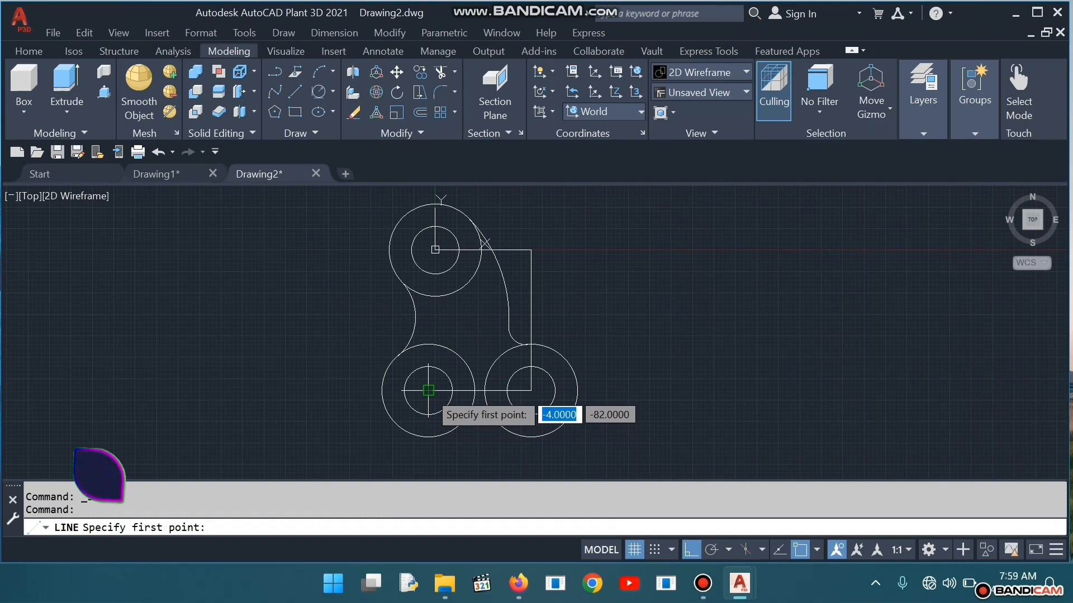
left_click(428, 390)
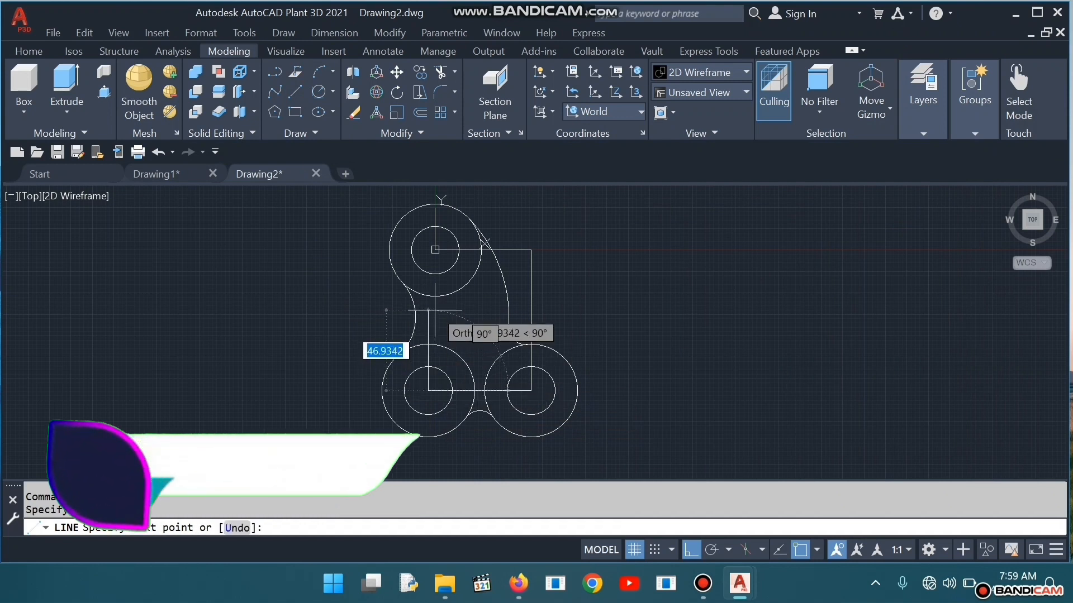
type("4")
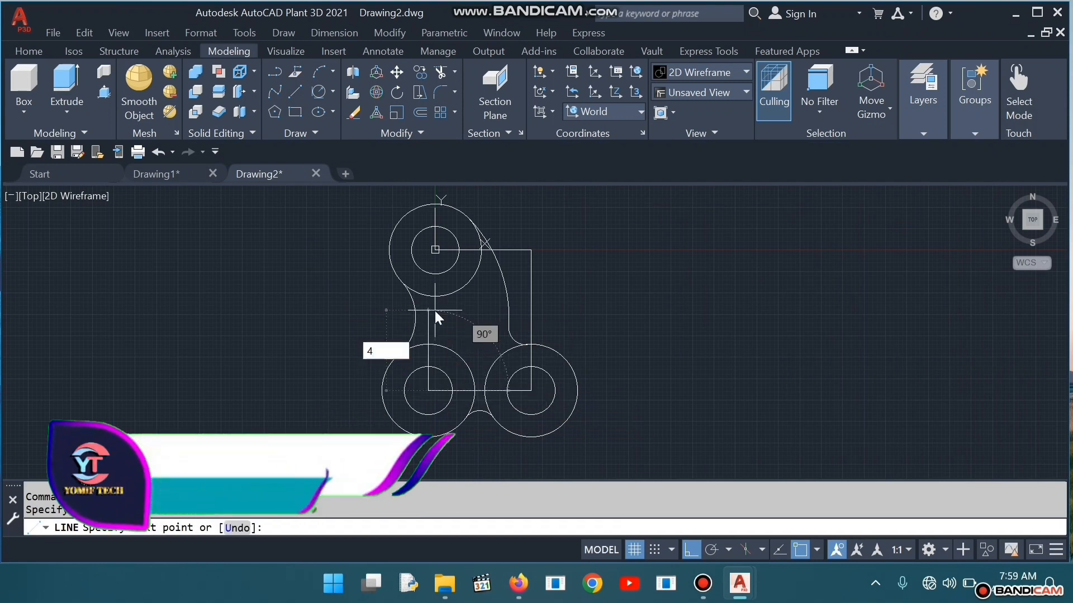
type("6")
key("Return")
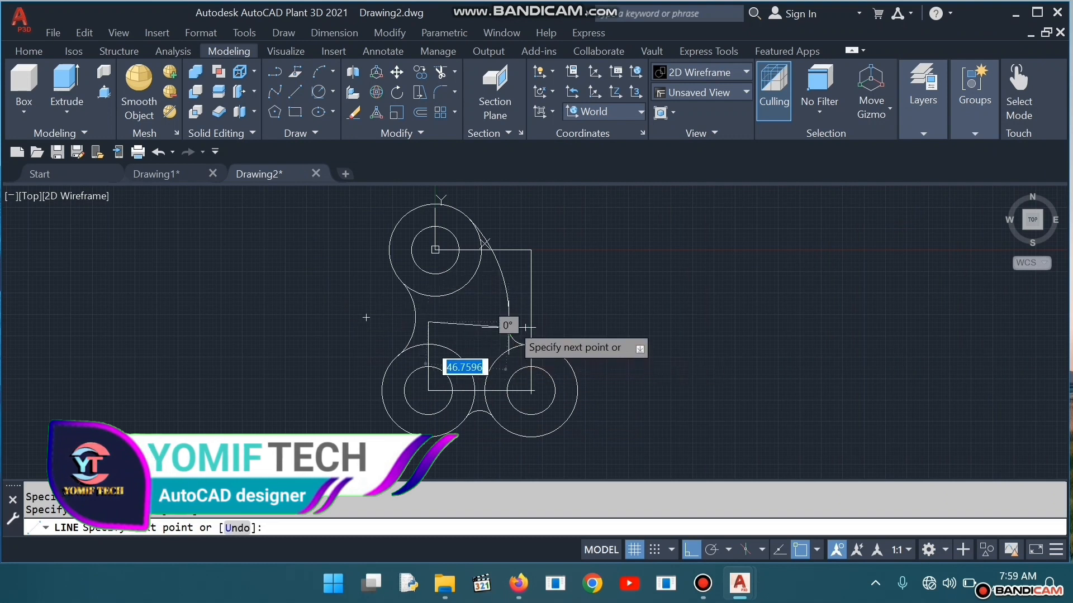
mouse_move(515, 584)
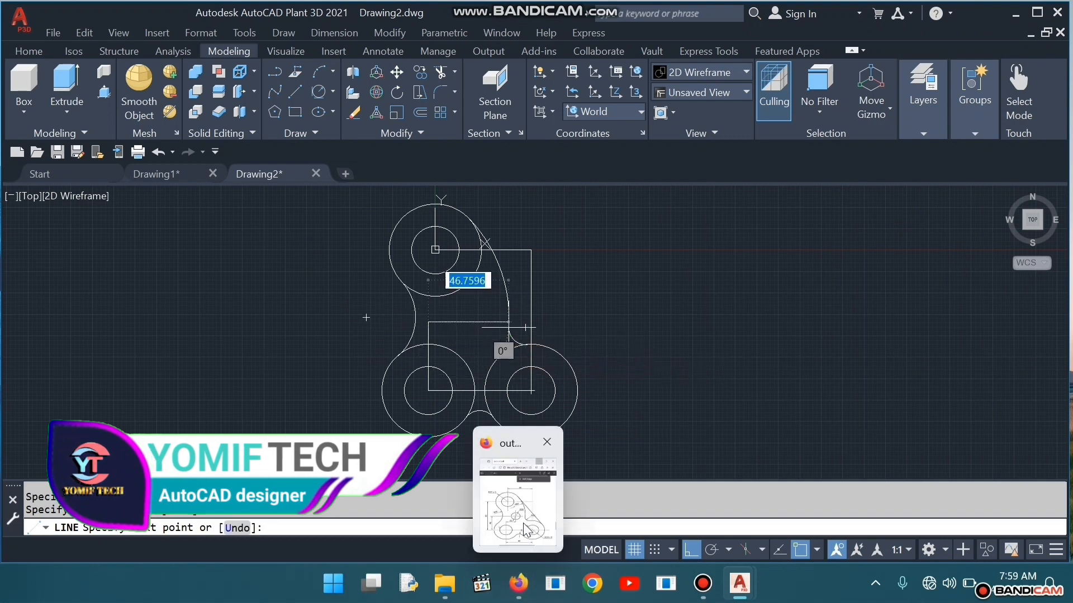
mouse_move(525, 530)
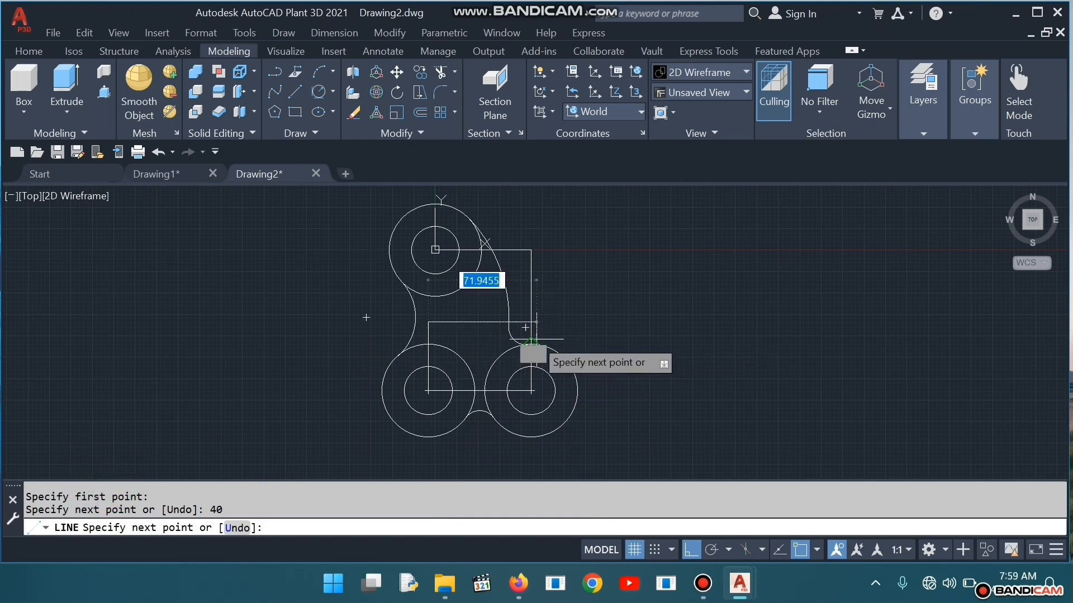
type("22")
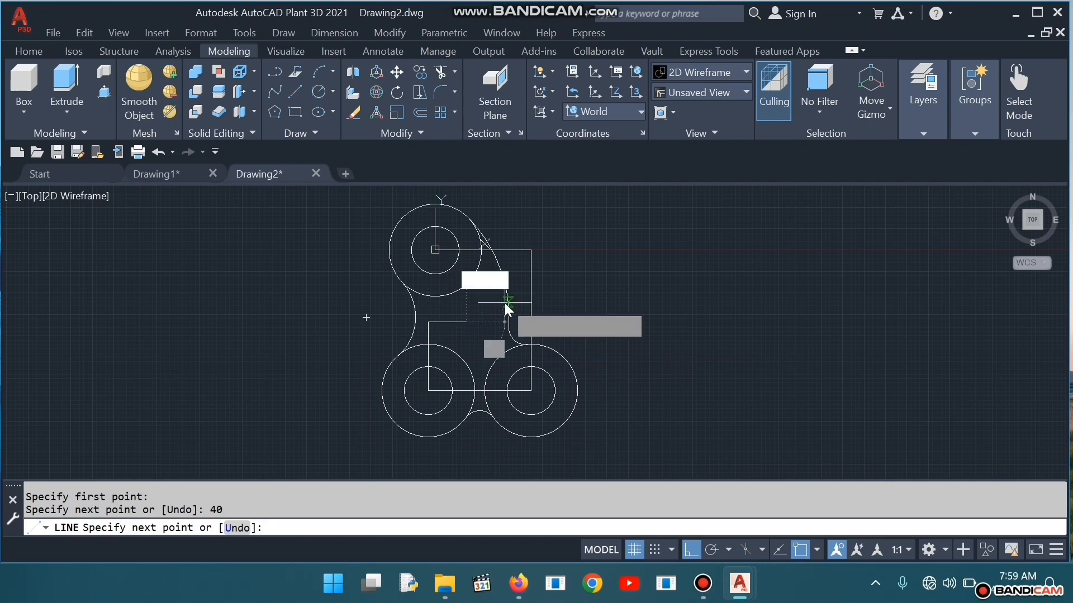
key("Return")
key("Escape")
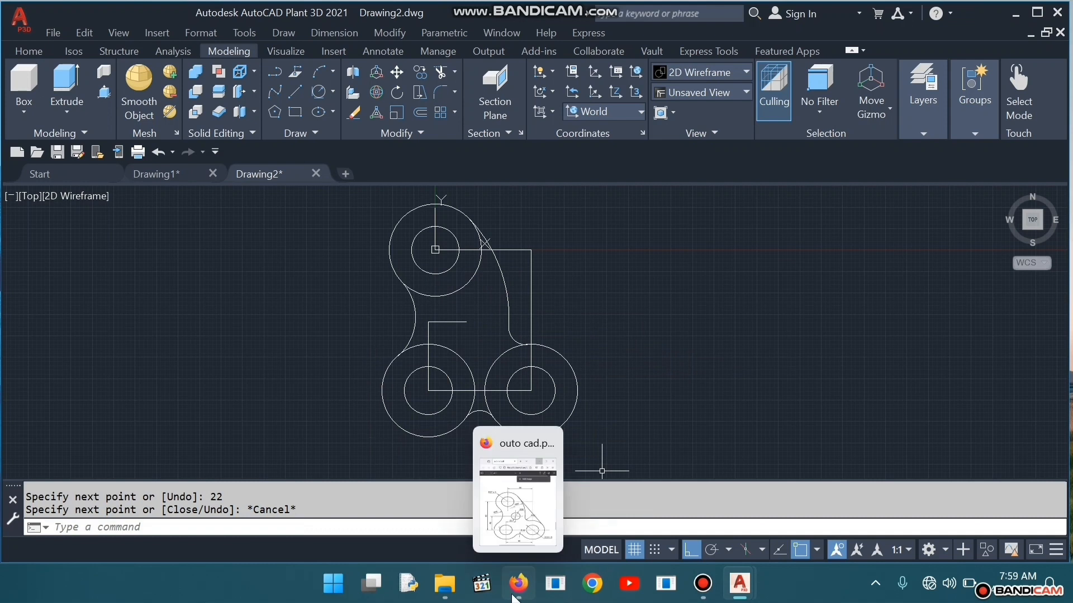
Check the central hole in the reference PDF and draw a circle of diameter 20 at the free end of the 22-long line
left_click(513, 511)
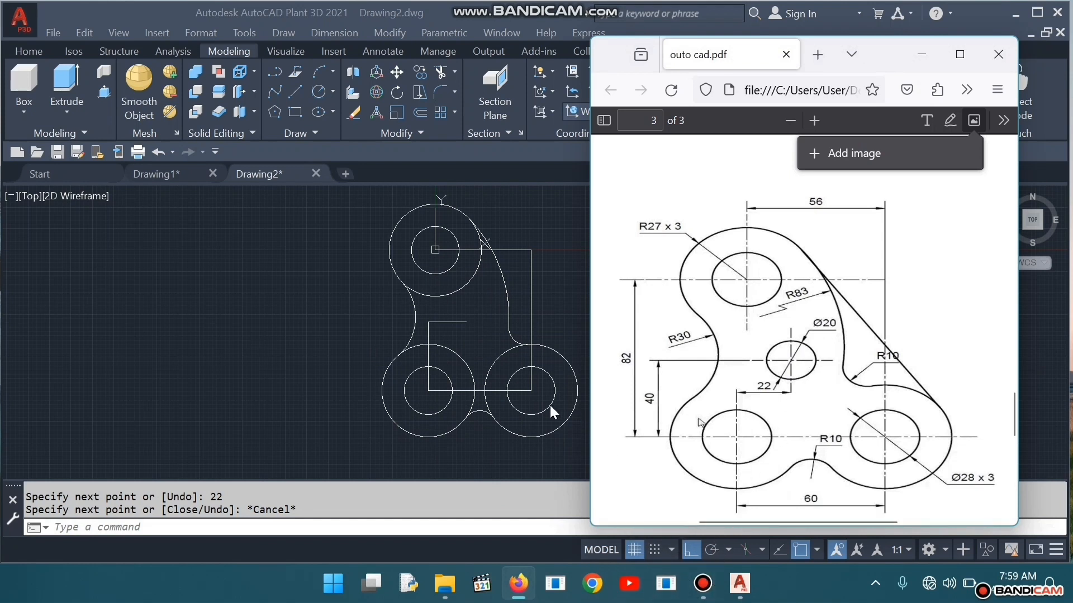
left_click(319, 95)
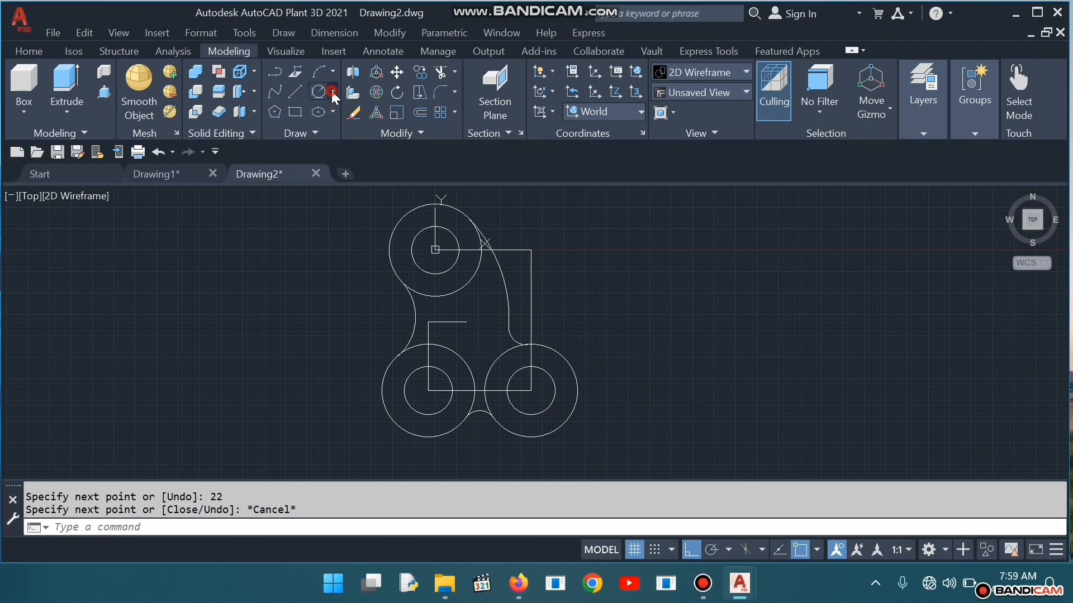
left_click(332, 91)
left_click(296, 153)
left_click(466, 323)
key("BackSpace")
type("20")
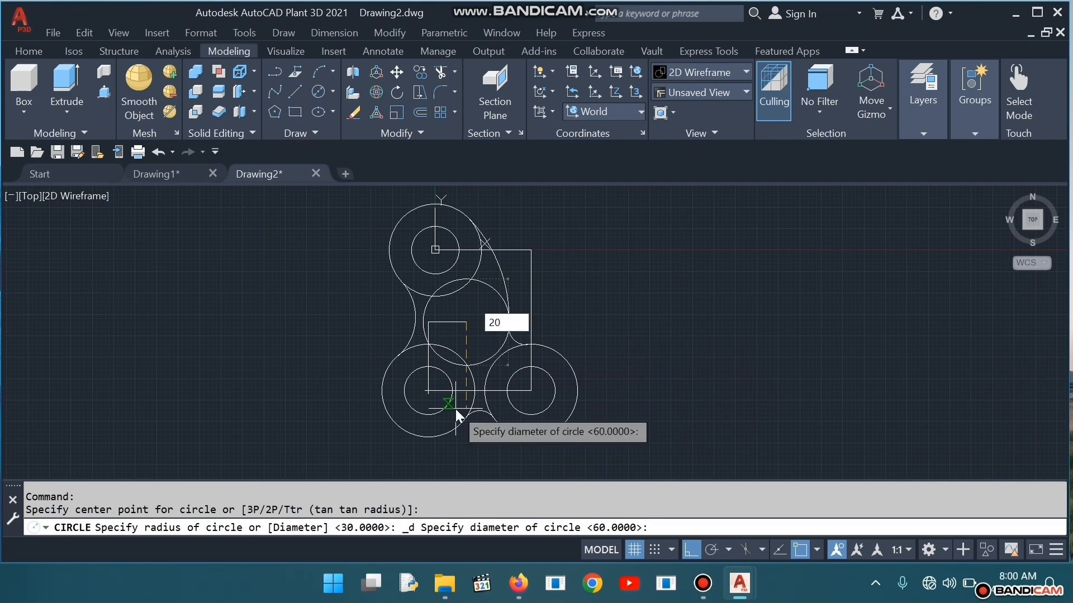
key("Return")
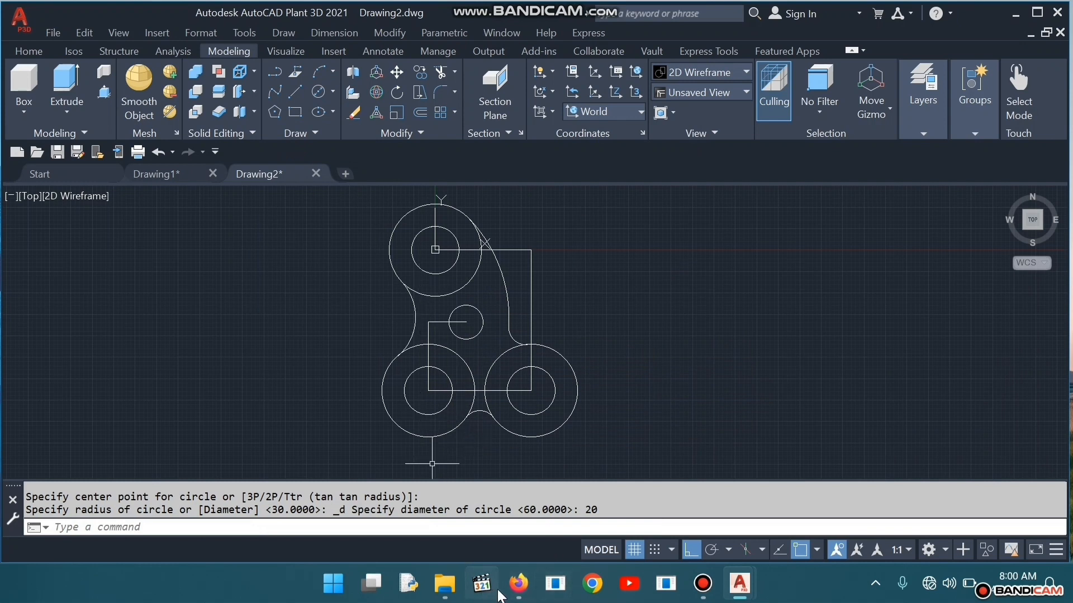
Compare the drawn plate with the outline in the reference PDF, then return to the drawing
mouse_move(521, 598)
left_click(537, 535)
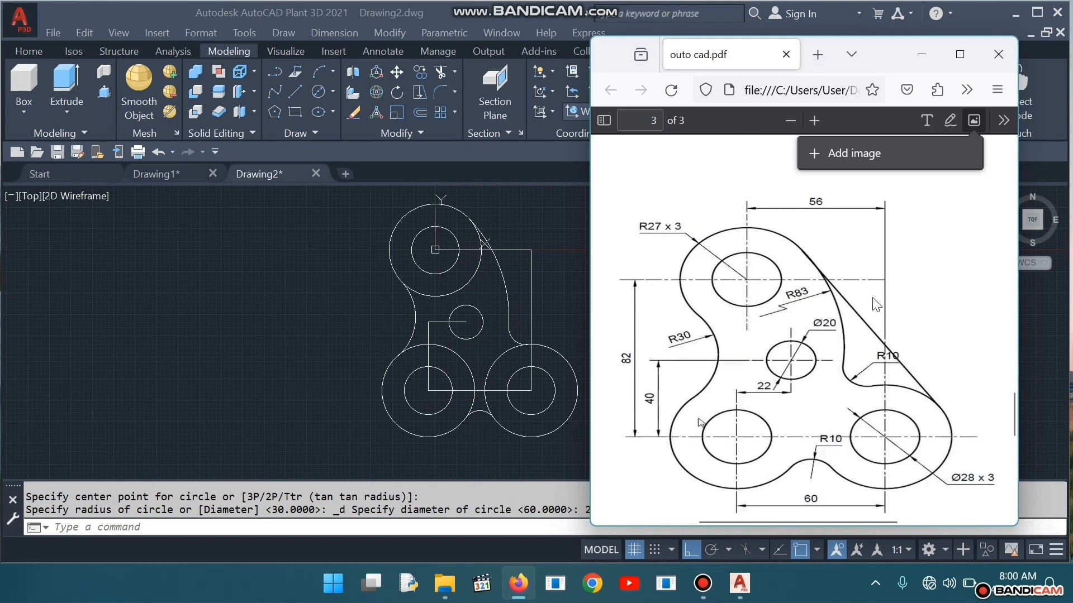
left_click(921, 54)
left_click(441, 90)
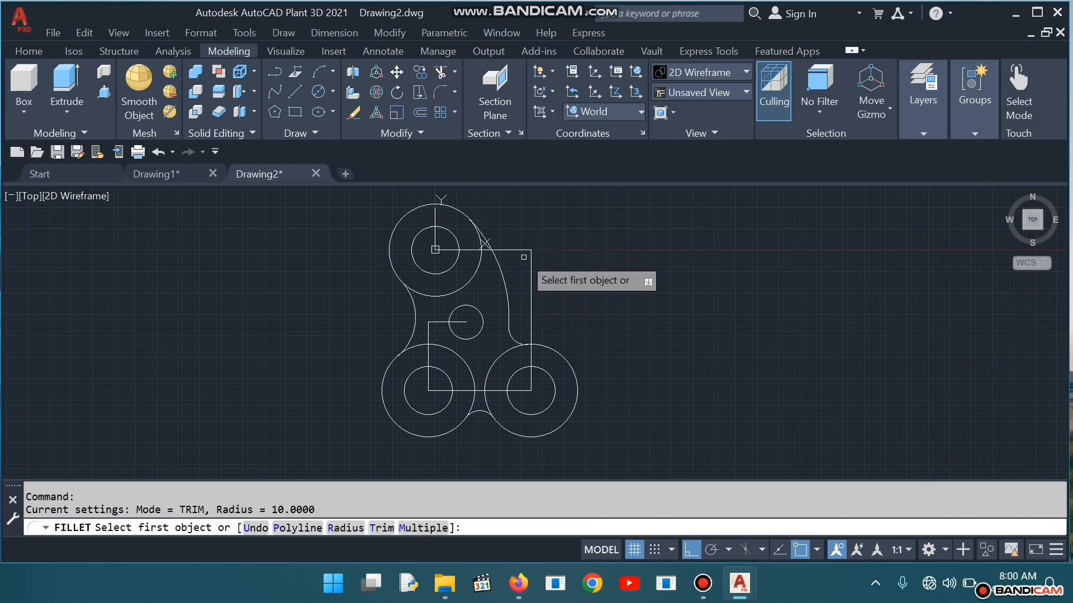
left_click(522, 249)
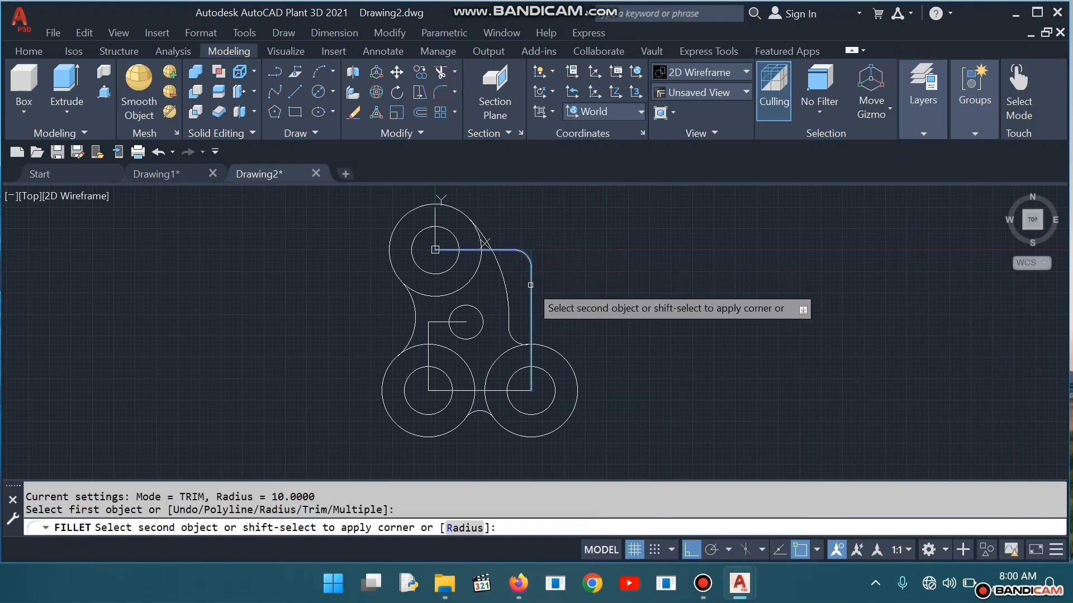
key("Escape")
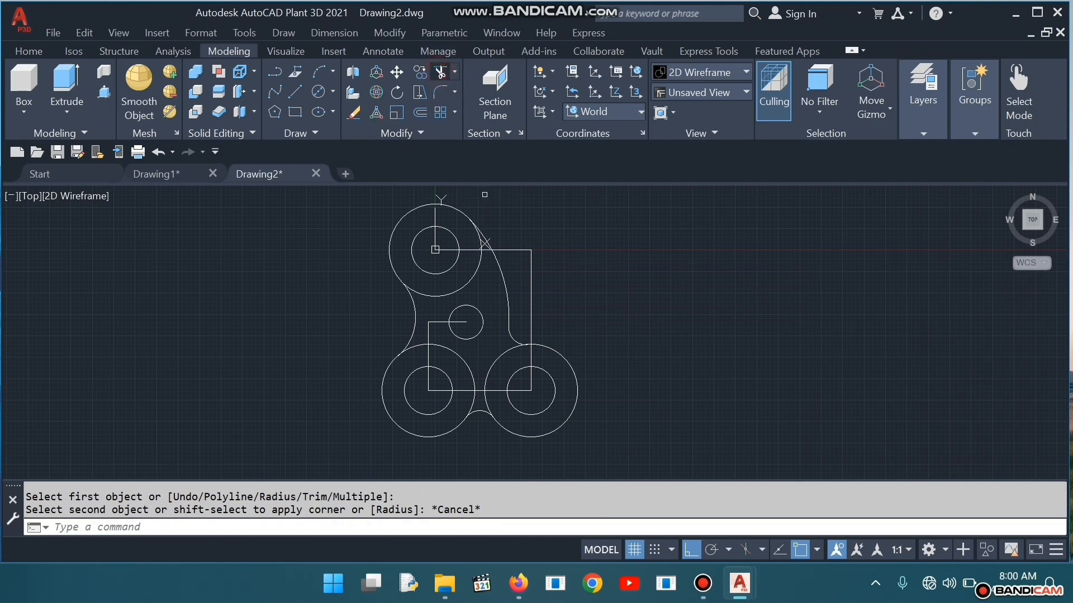
Trim the upper horizontal and right vertical construction lines where they run outside the plate outline
left_click(441, 71)
left_click(532, 288)
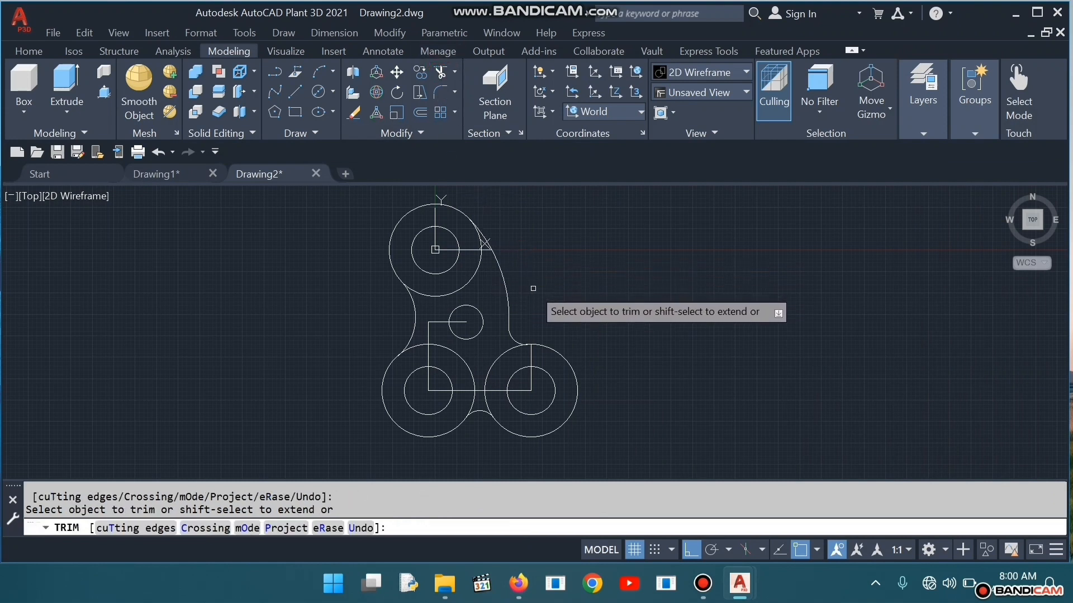
left_click(534, 361)
key("Escape")
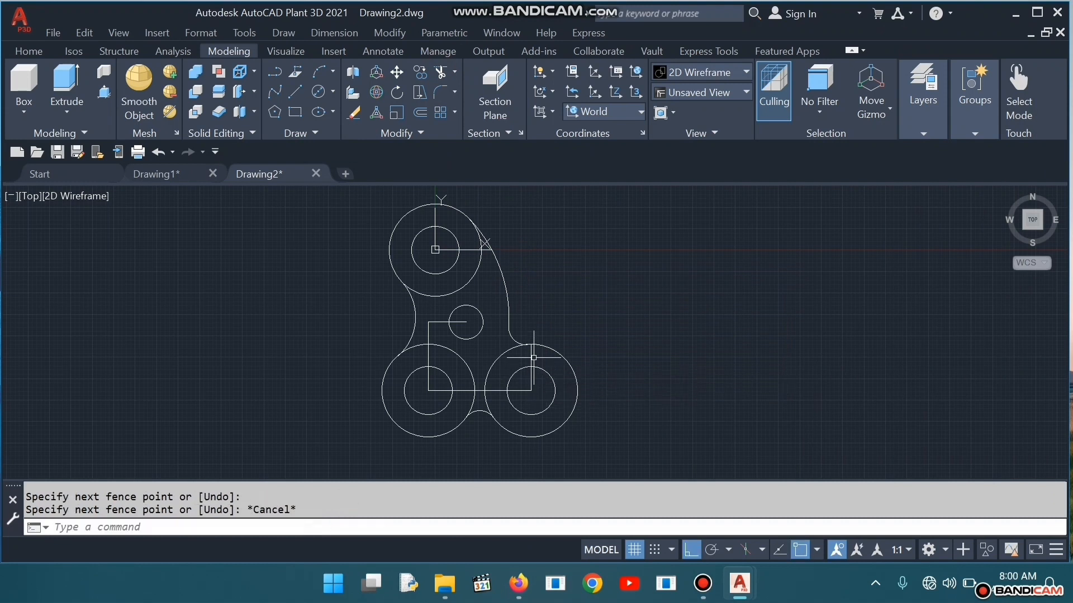
Trim the construction line segments lying inside the two lower R27 circles
left_click(441, 77)
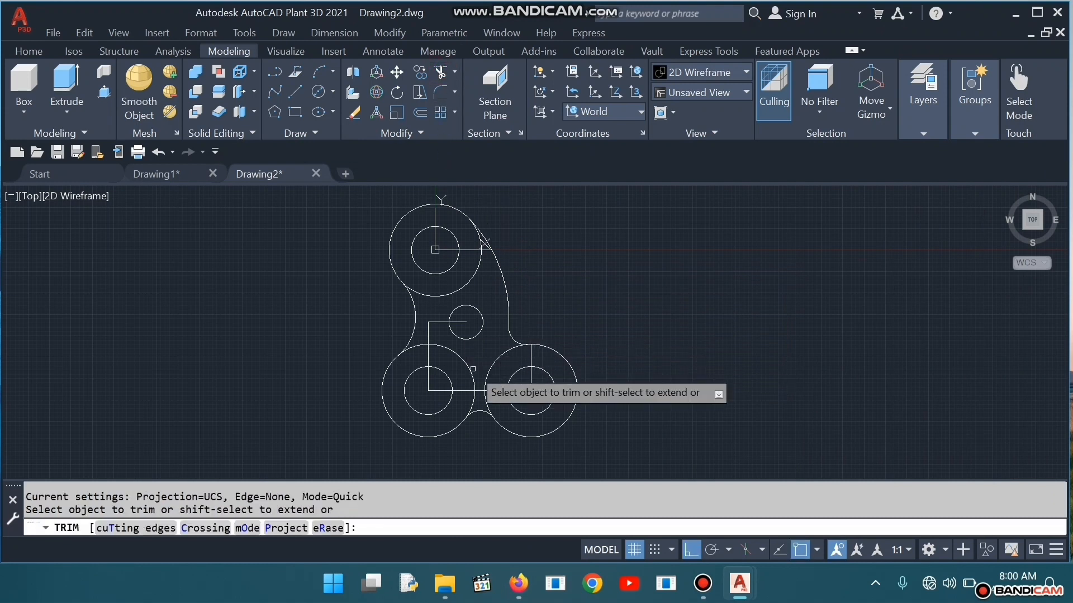
left_click(531, 366)
left_click(530, 381)
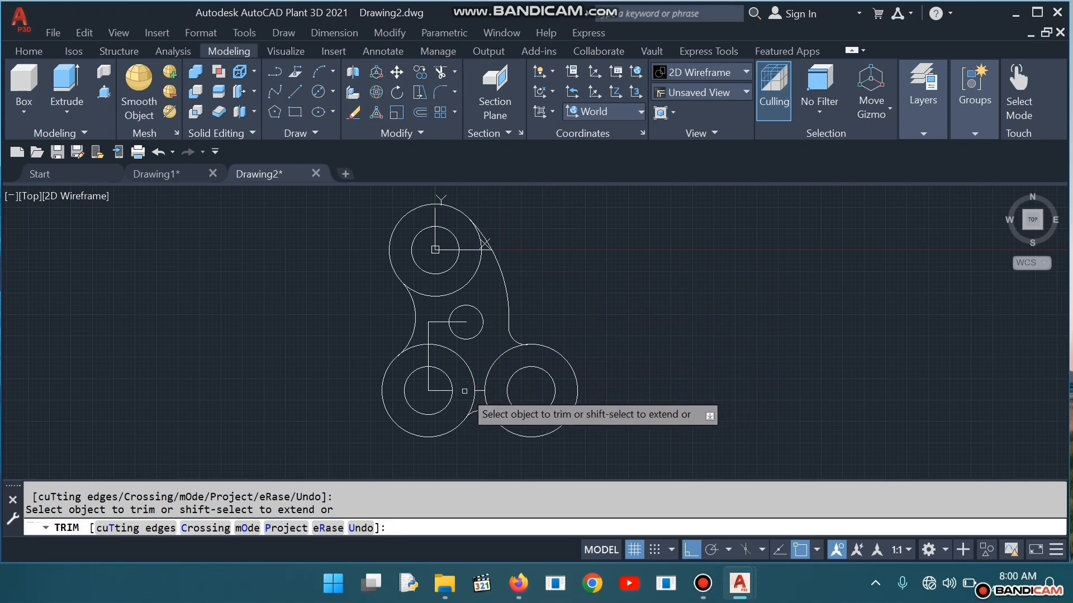
left_click(441, 391)
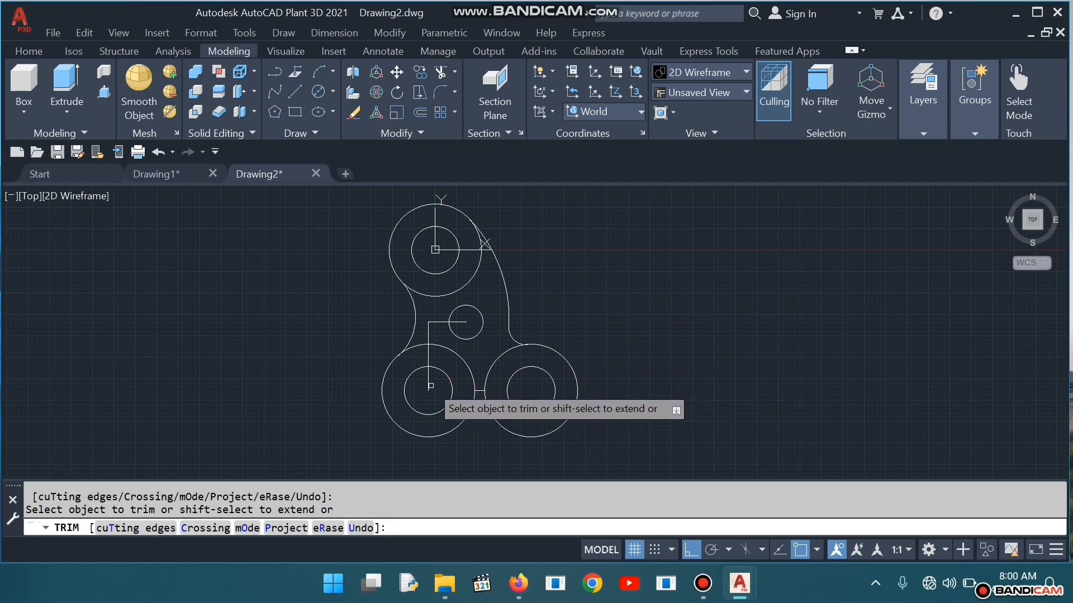
left_click(430, 355)
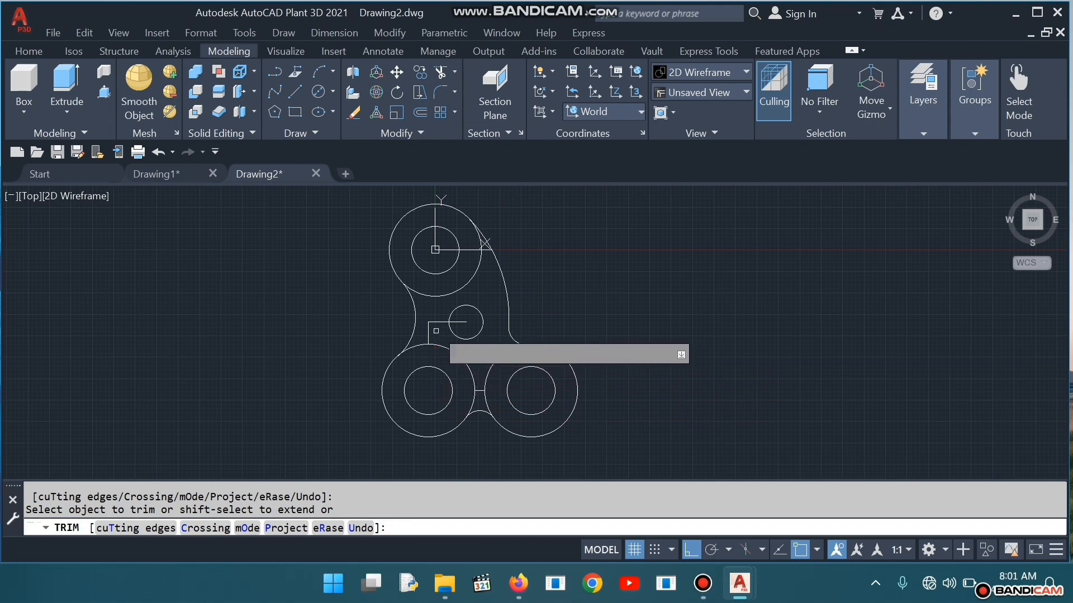
left_click(438, 323)
left_click(437, 323)
key("Escape")
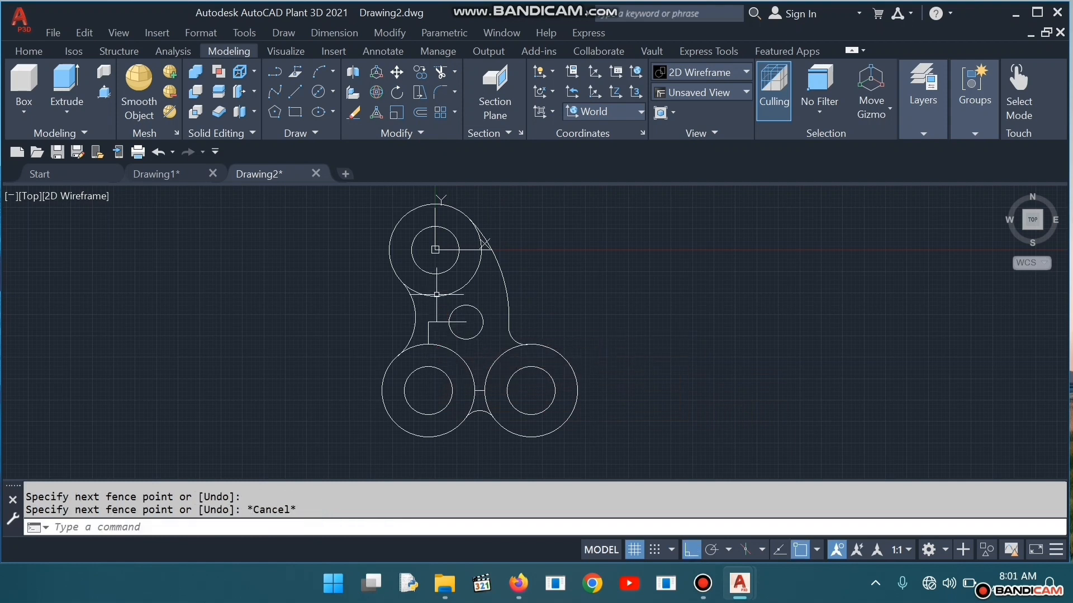
Trim away the remaining construction lines leading to and inside the Ø20 circle
left_click(436, 75)
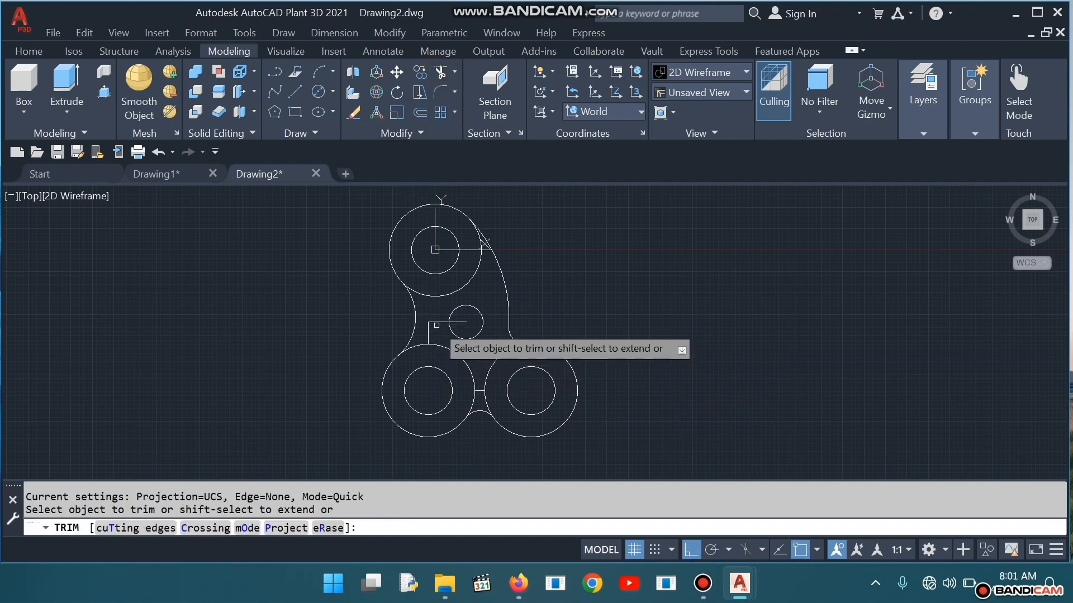
left_click(435, 319)
key("Escape")
left_click(441, 74)
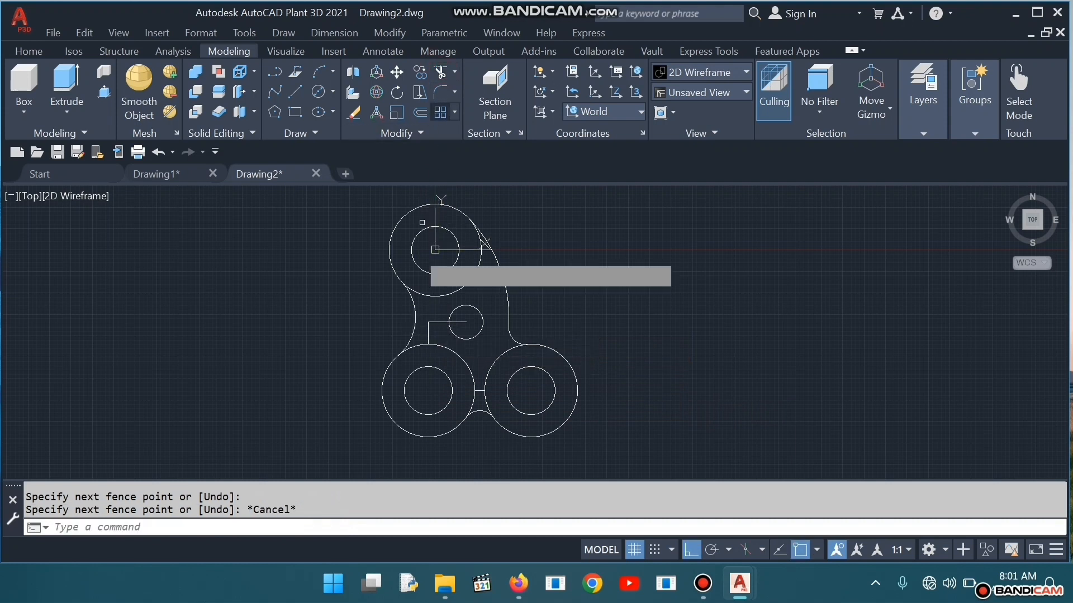
left_click(431, 325)
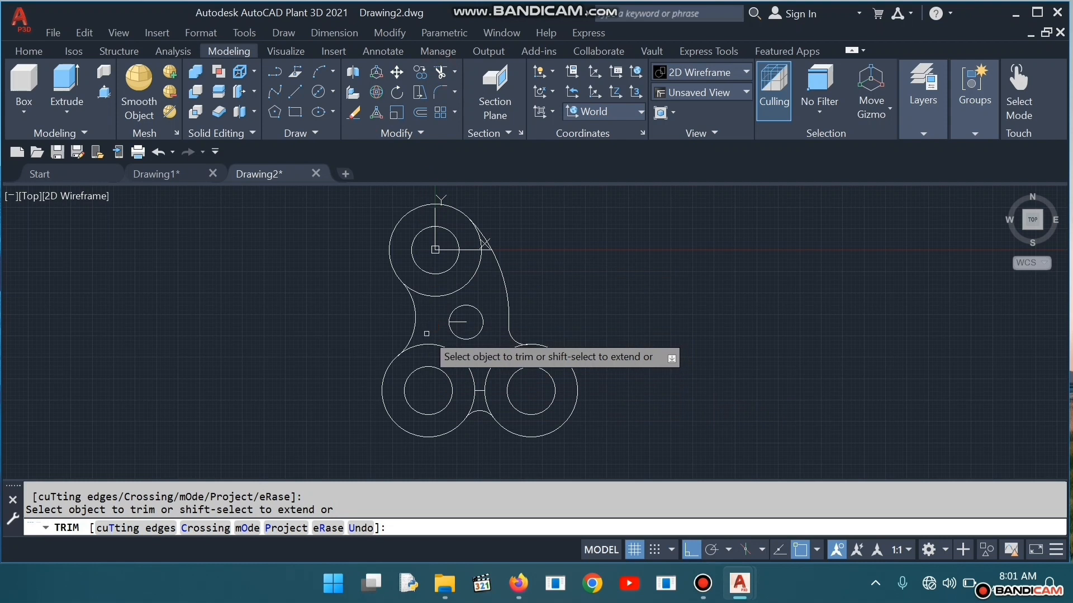
left_click(460, 321)
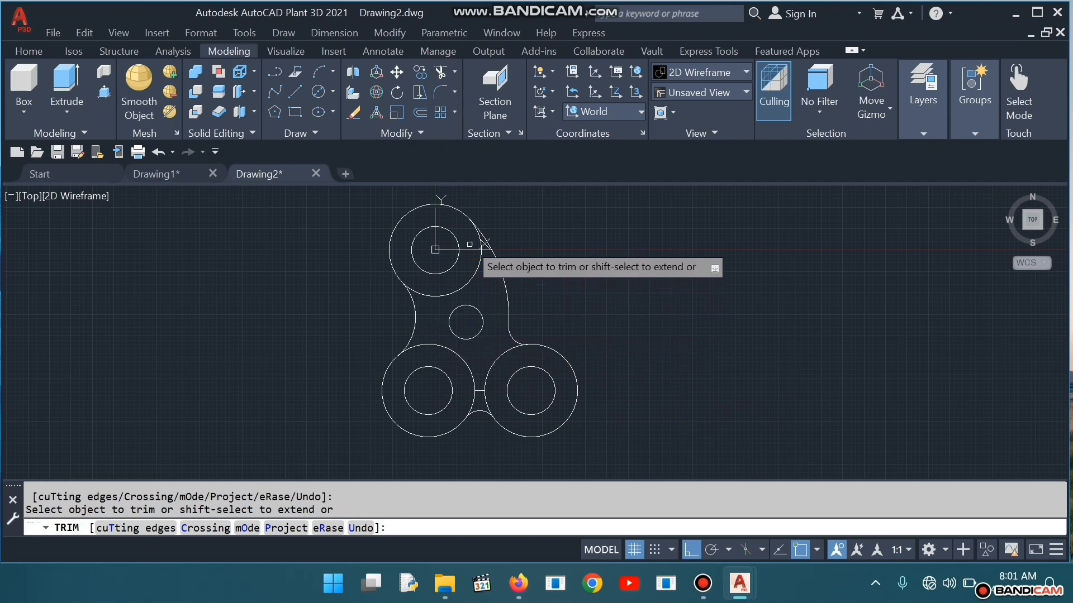
Trim the R27 circles' arcs inside the plate and the leftover line between the two lower lobes
left_click(459, 294)
left_click(476, 371)
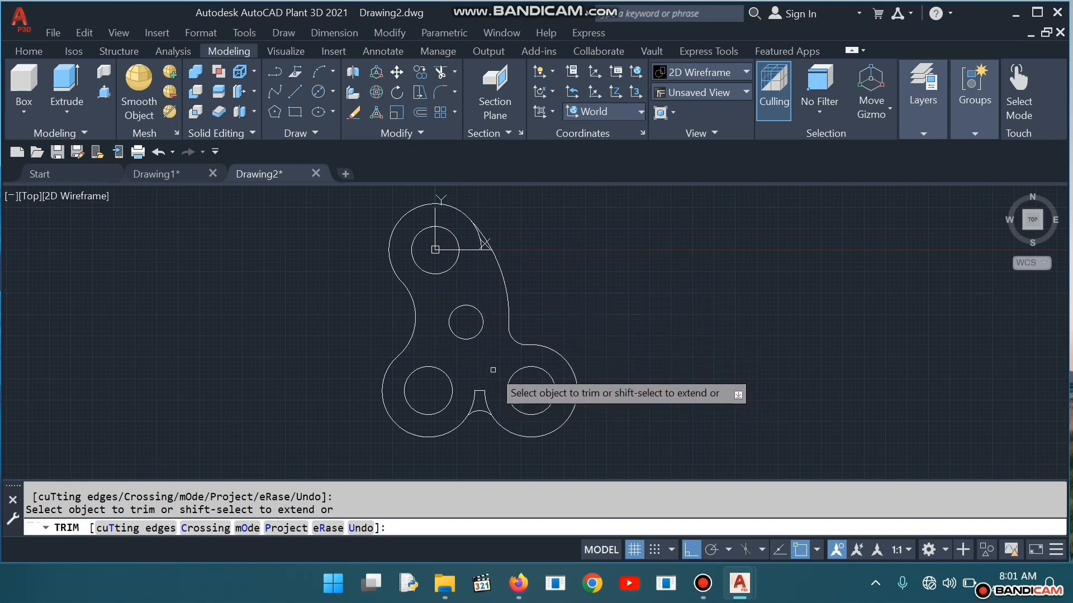
left_click(469, 404)
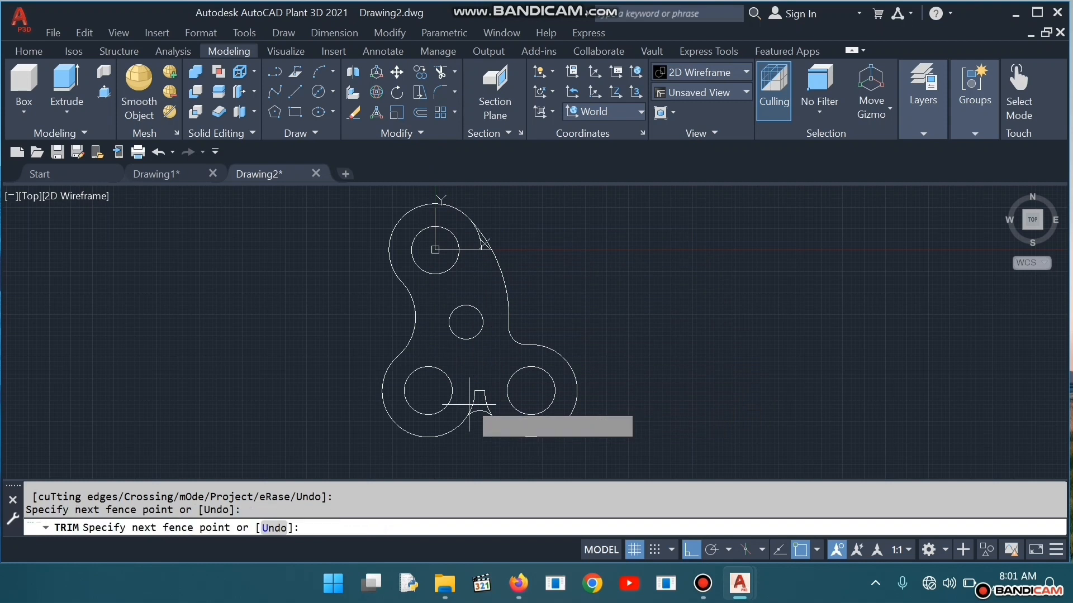
left_click(467, 404)
key("Return")
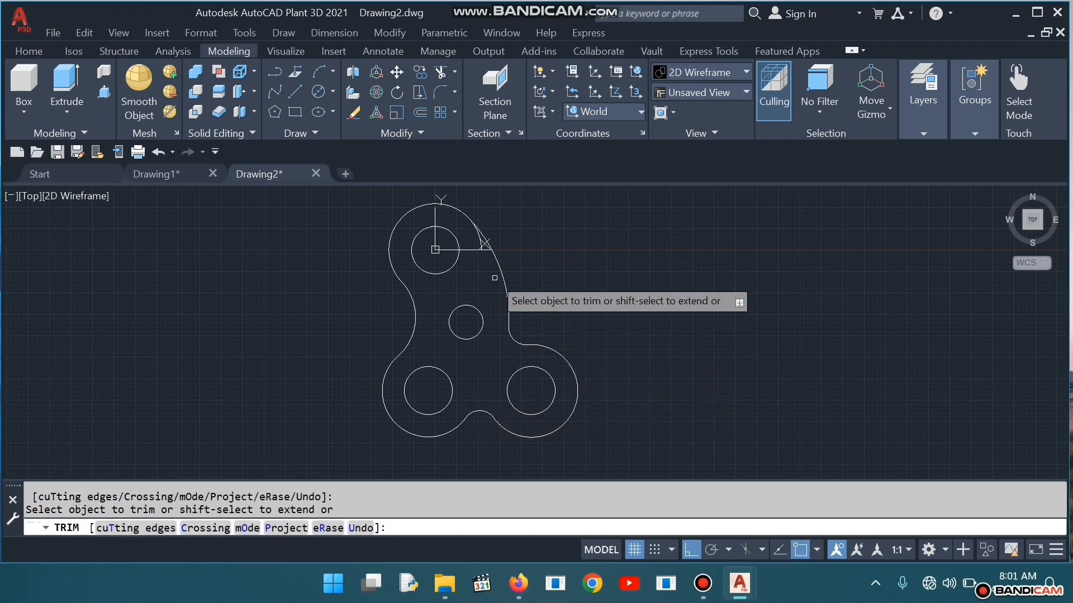
scroll(482, 260, "up", 2)
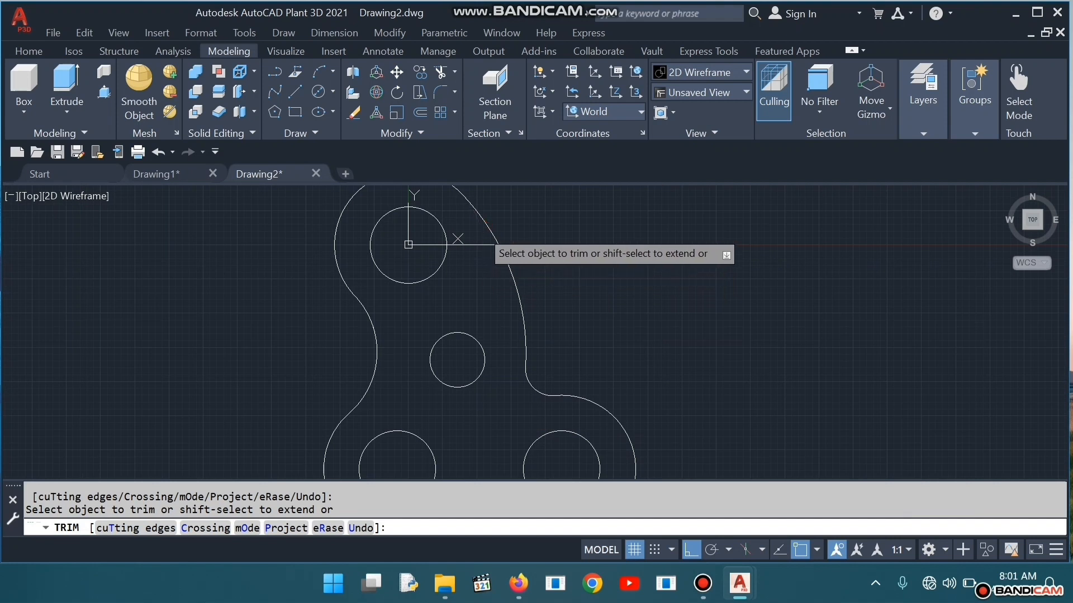
scroll(563, 278, "down", 2)
key("Escape")
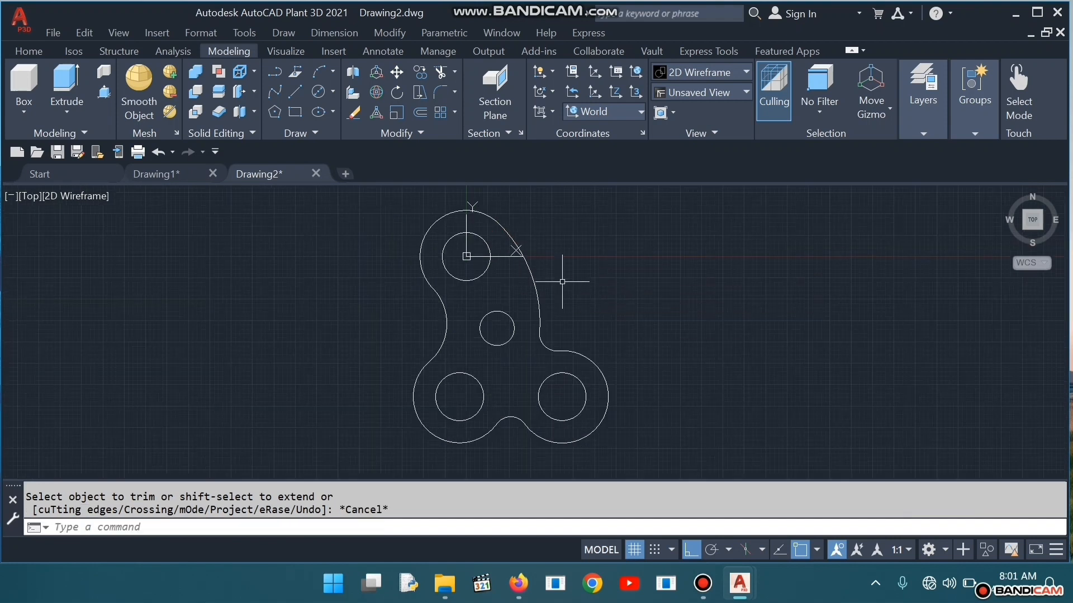
Compare the trimmed plate outline with page 3 of the reference PDF in Firefox, then return to the drawing
mouse_move(518, 584)
left_click(530, 544)
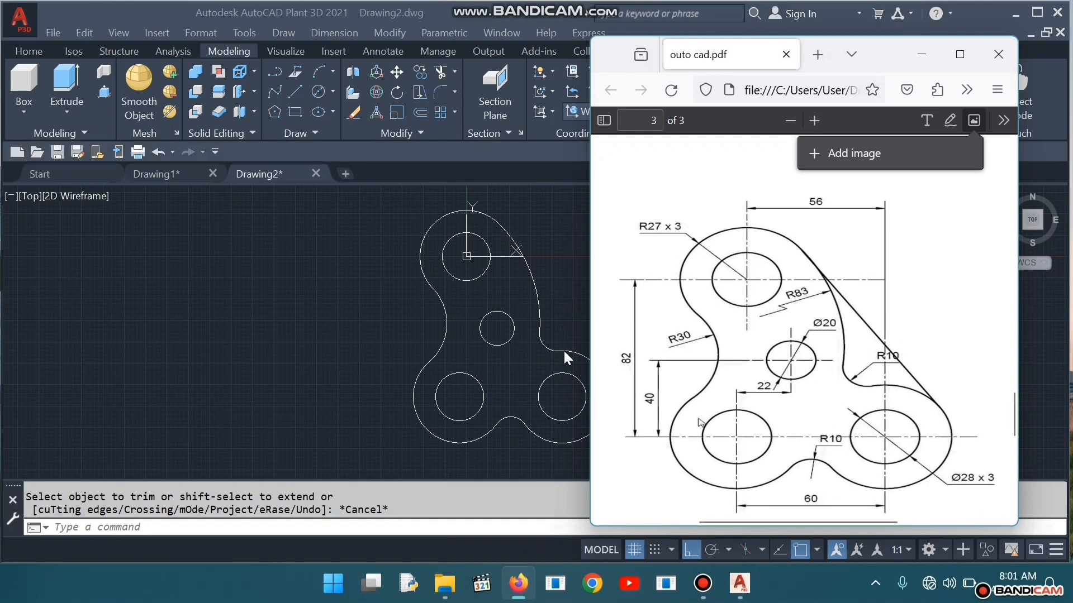
left_click(432, 376)
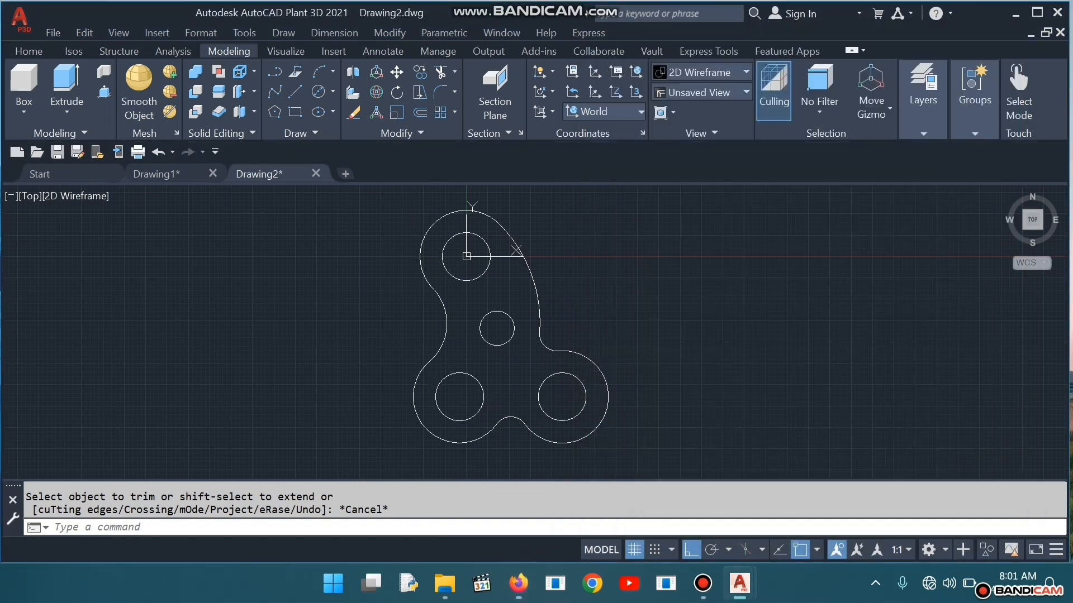
middle_click_drag(414, 349, 335, 335)
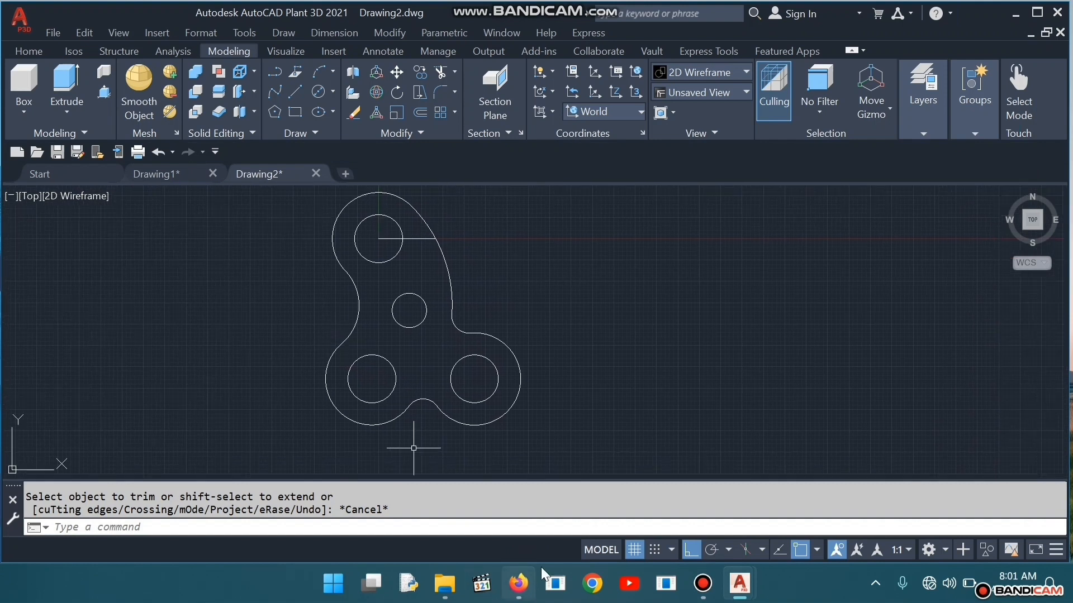
mouse_move(520, 581)
left_click(525, 442)
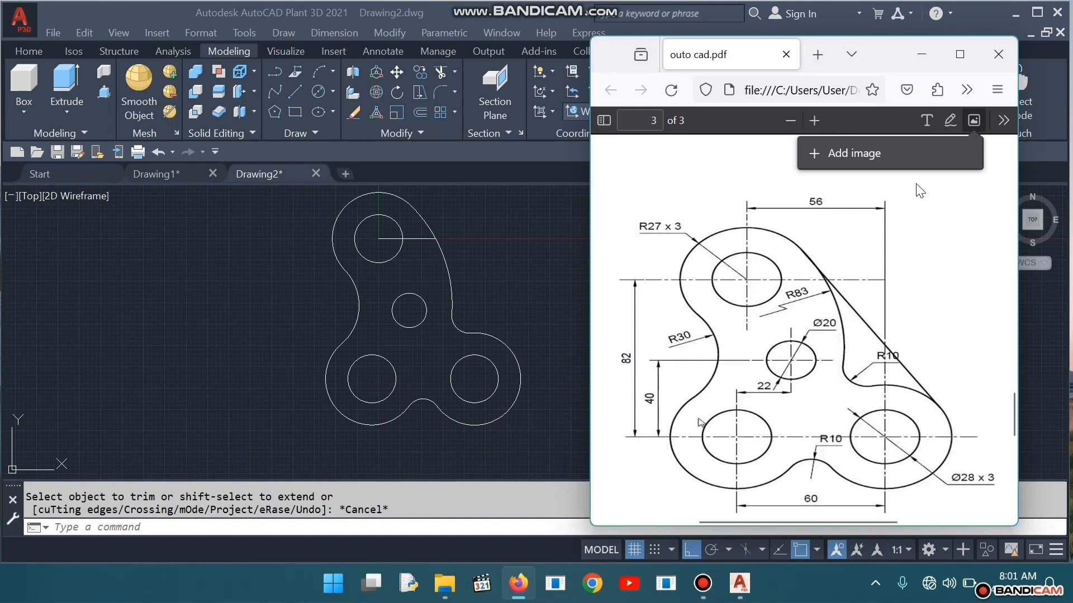
left_click(916, 52)
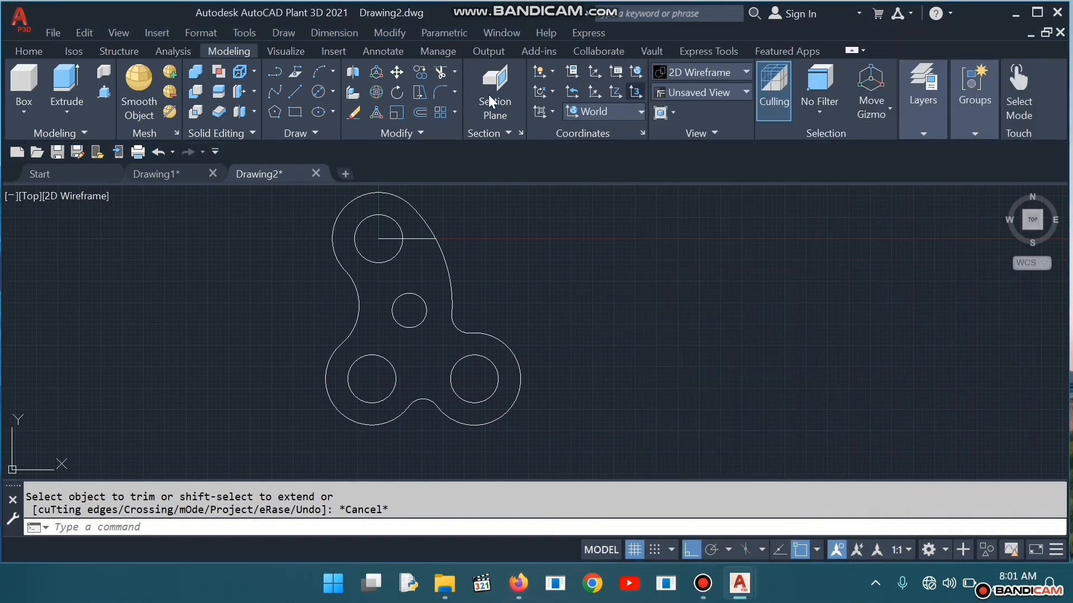
Draw two connected slanted lines from the middle of the R83 arc to the lower-right lobe and back to the arc's upper part
left_click(294, 92)
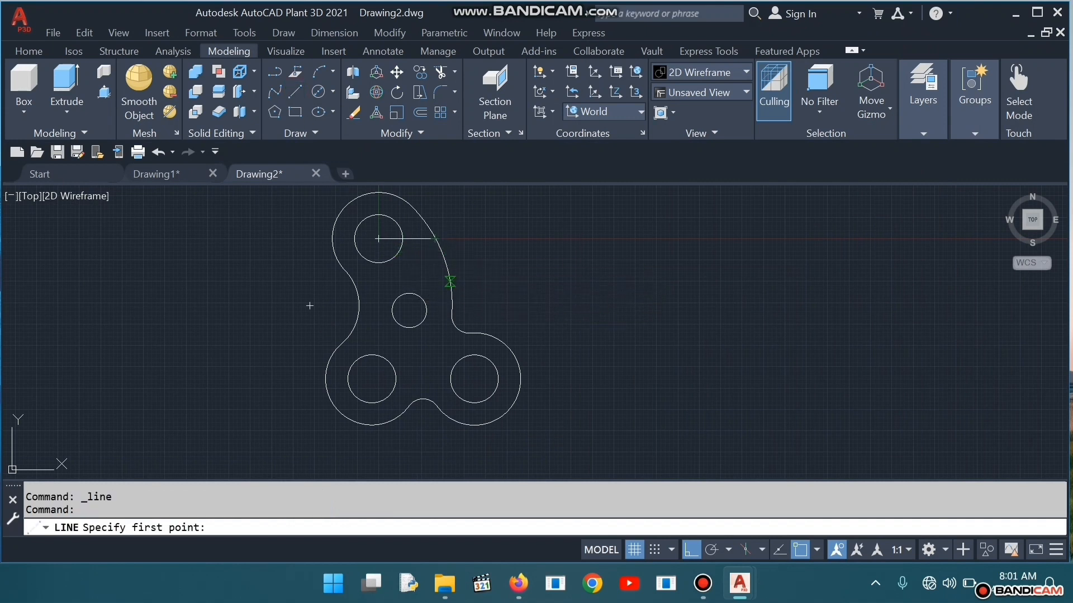
left_click(450, 281)
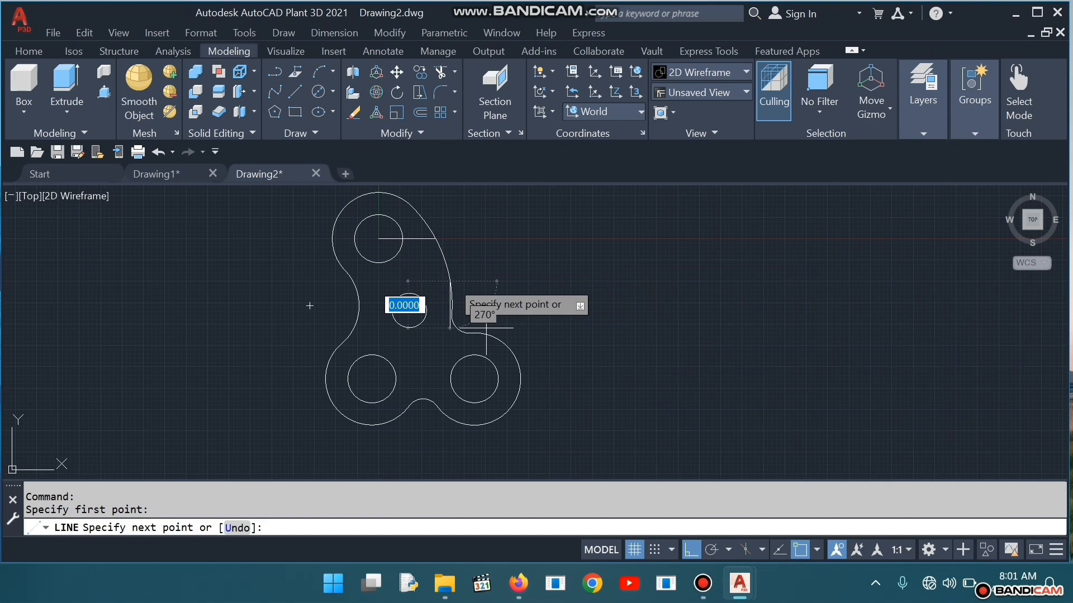
left_click(508, 347)
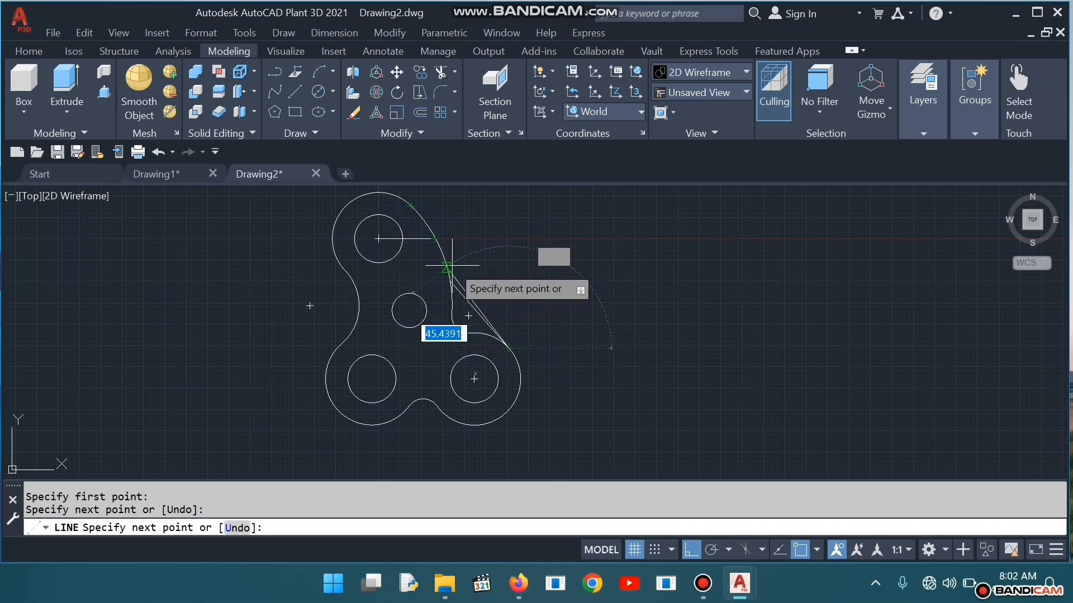
left_click(435, 240)
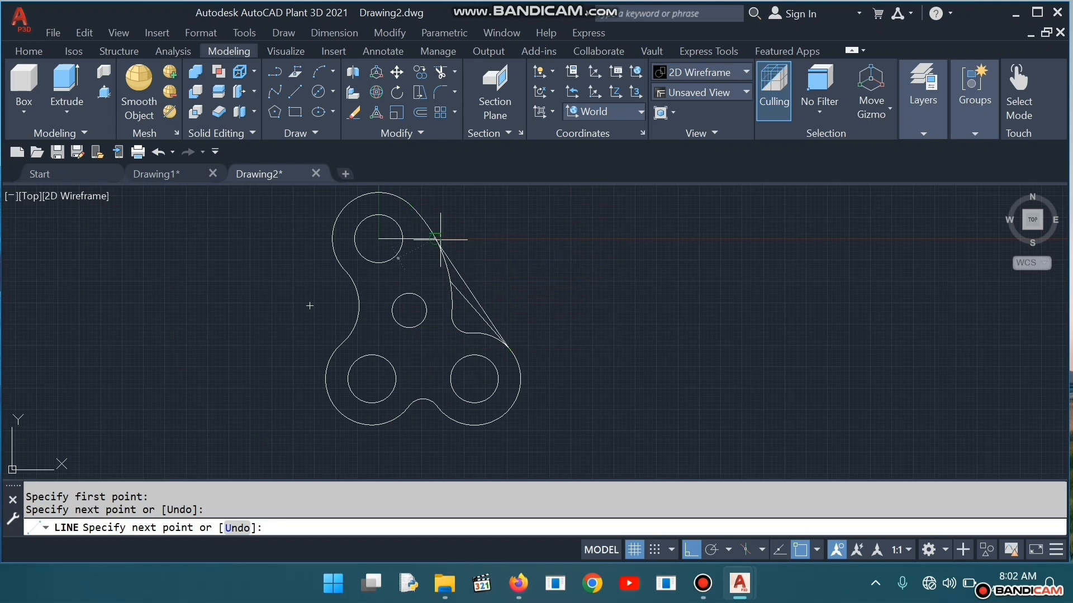
middle_click_drag(479, 192, 547, 193)
key("Escape")
Trim away the inner, shorter slanted line between the R83 arc and the lower-right lobe
left_click(442, 71)
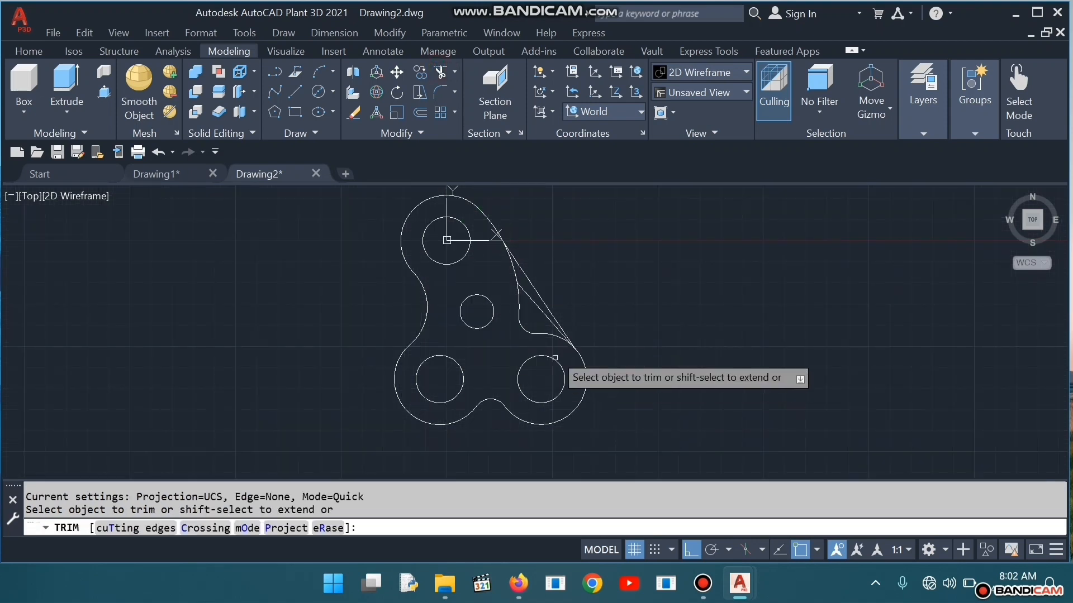
left_click(534, 304)
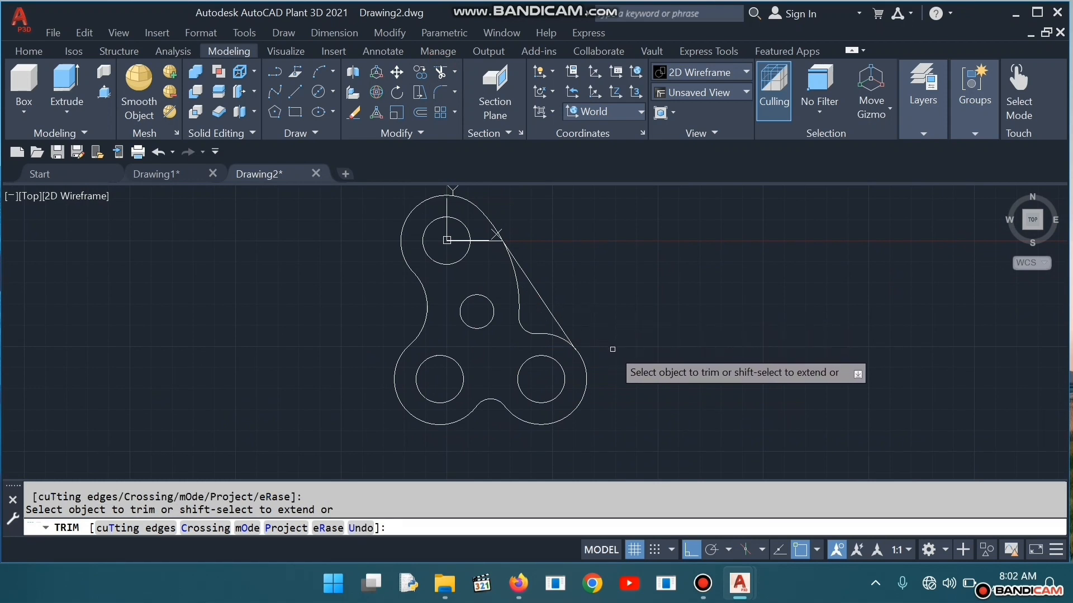
key("Escape")
Check the slanted line and the required dimensions in the reference PDF, then return to the drawing
mouse_move(519, 584)
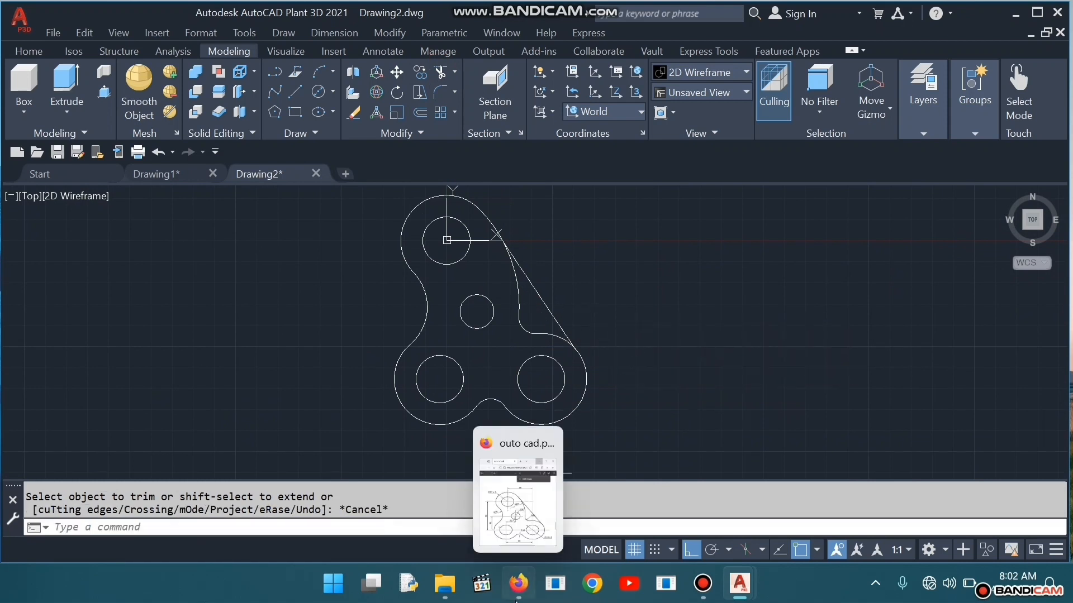
left_click(521, 481)
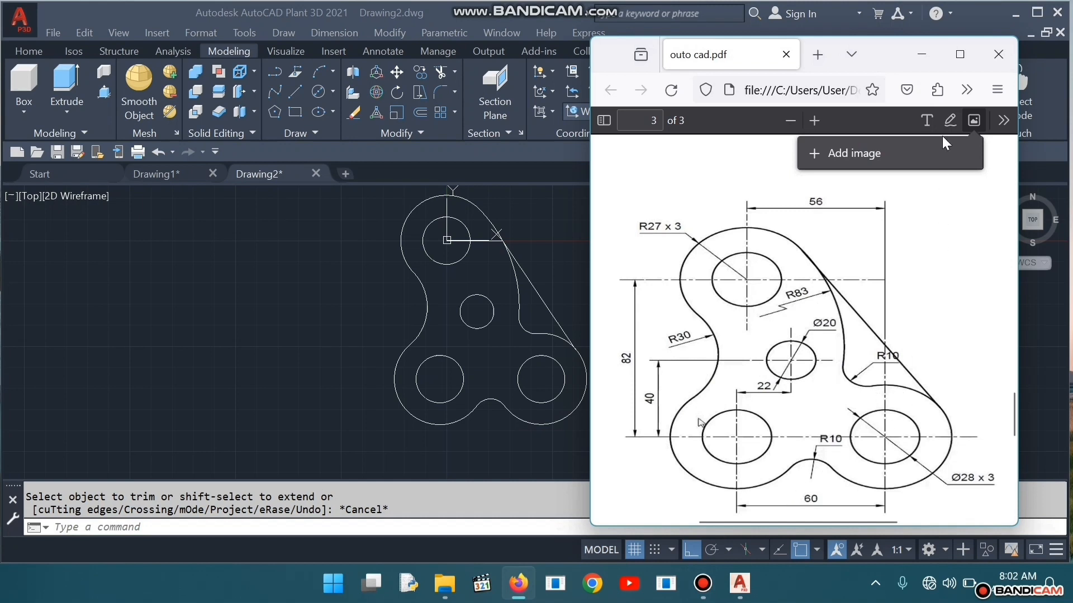
left_click(921, 55)
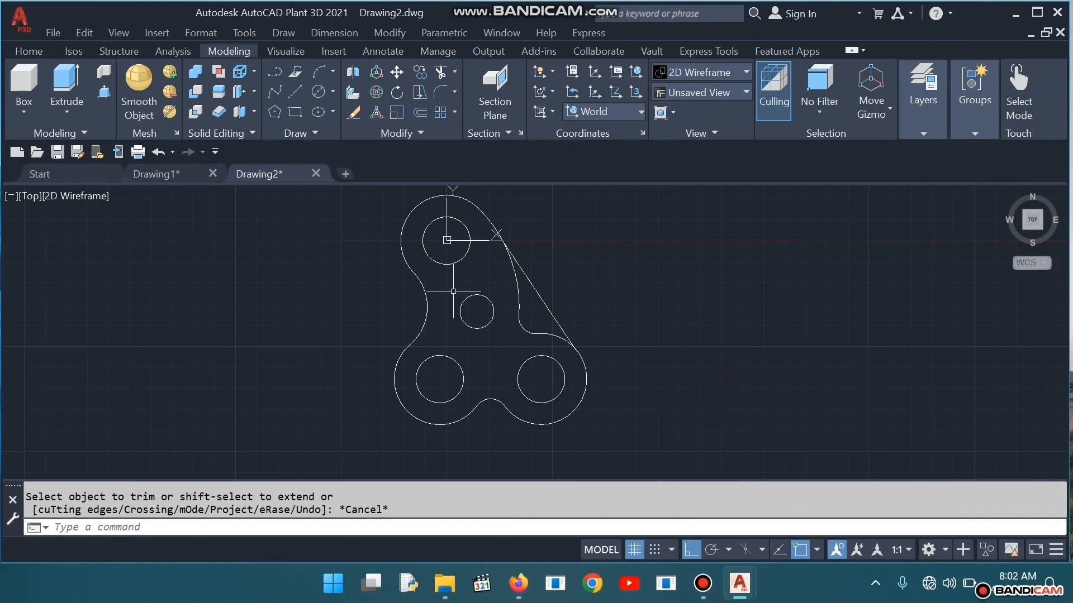
Modify the Standard dimension style so that dimension lines are red and extension lines are yellow
left_click(334, 33)
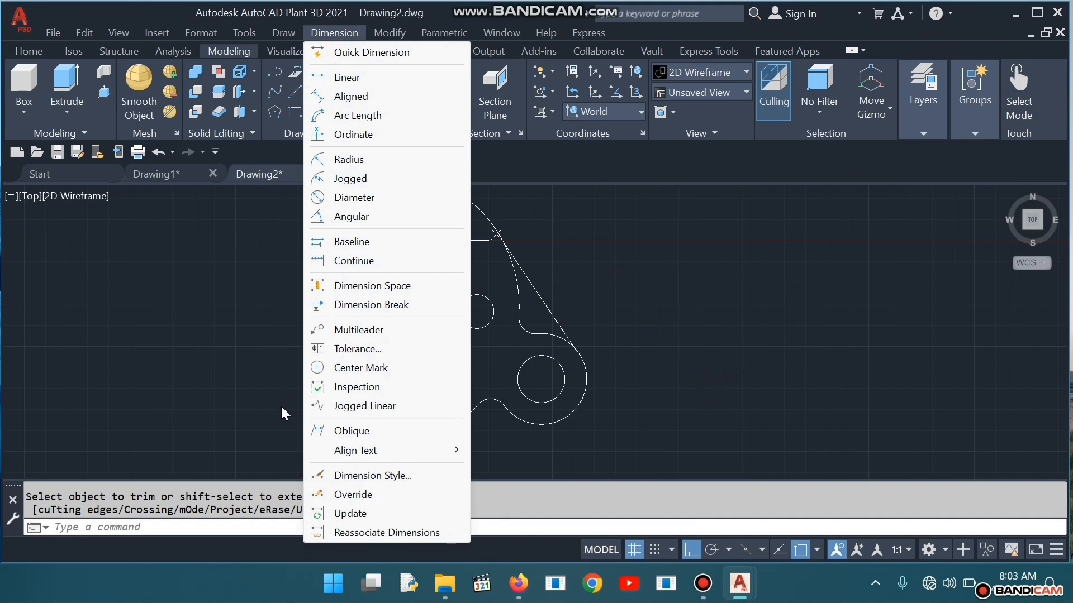
mouse_move(362, 454)
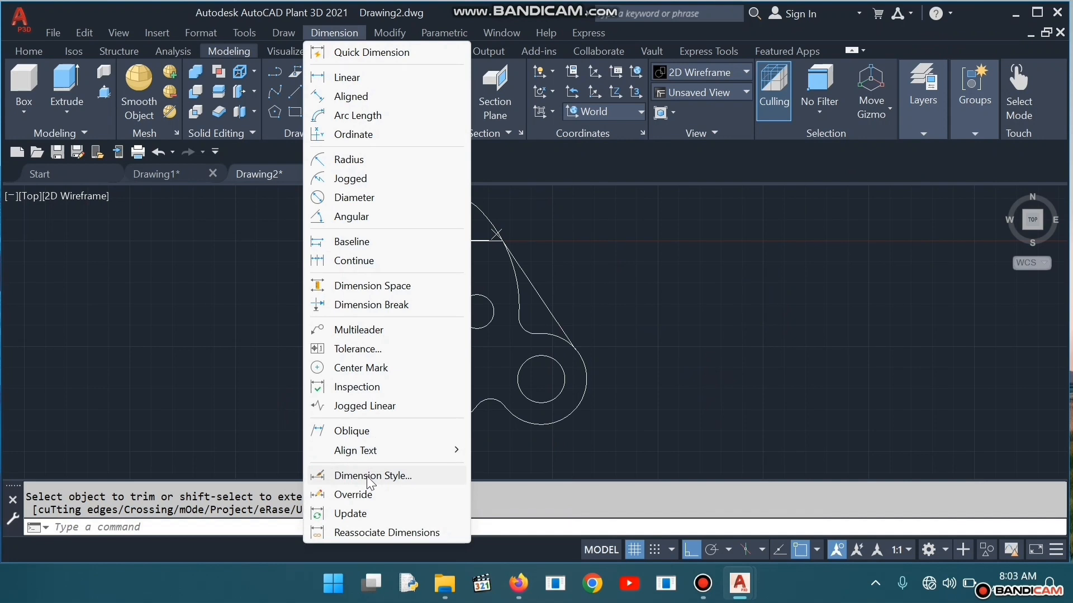
left_click(369, 481)
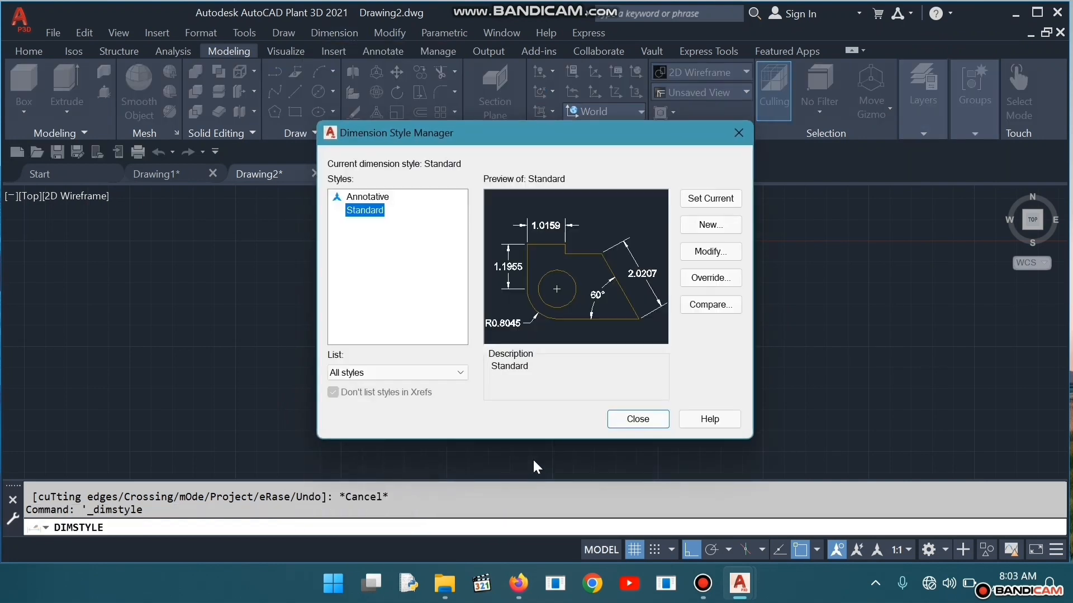
left_click(707, 253)
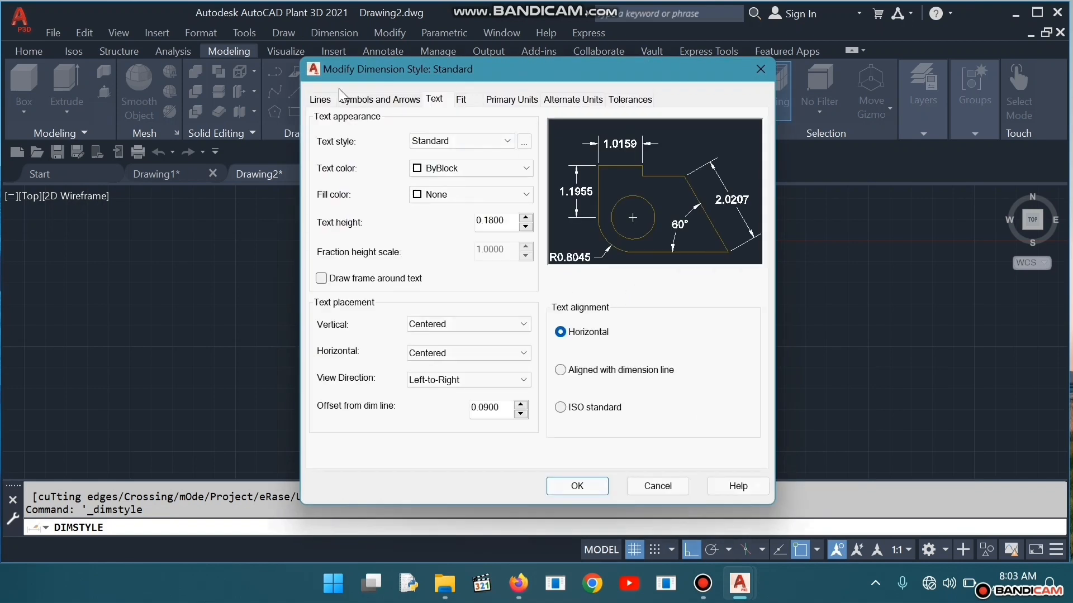
left_click(320, 100)
left_click(527, 136)
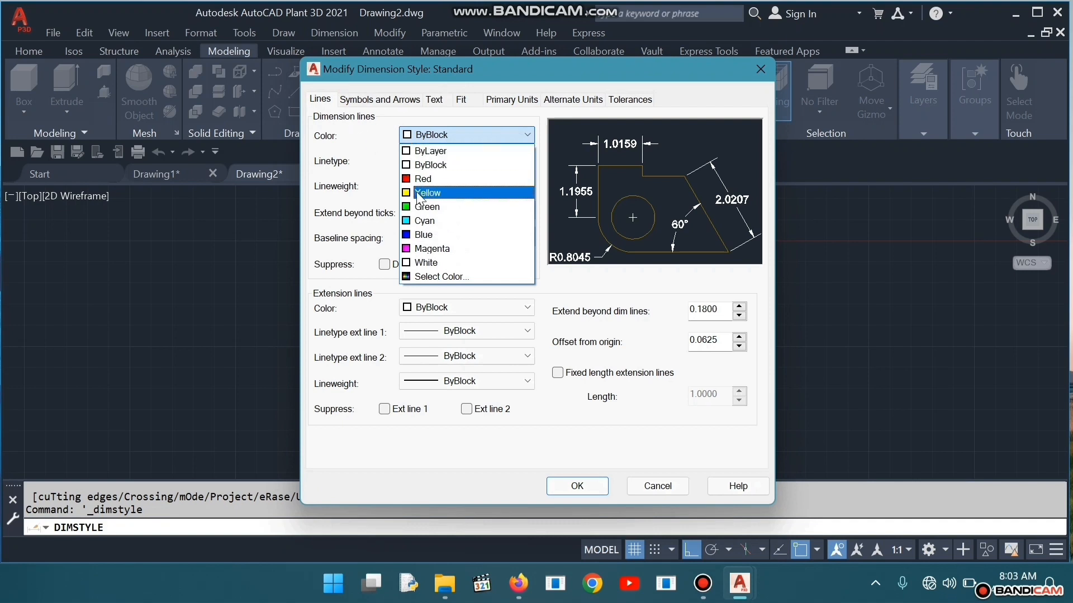
left_click(427, 179)
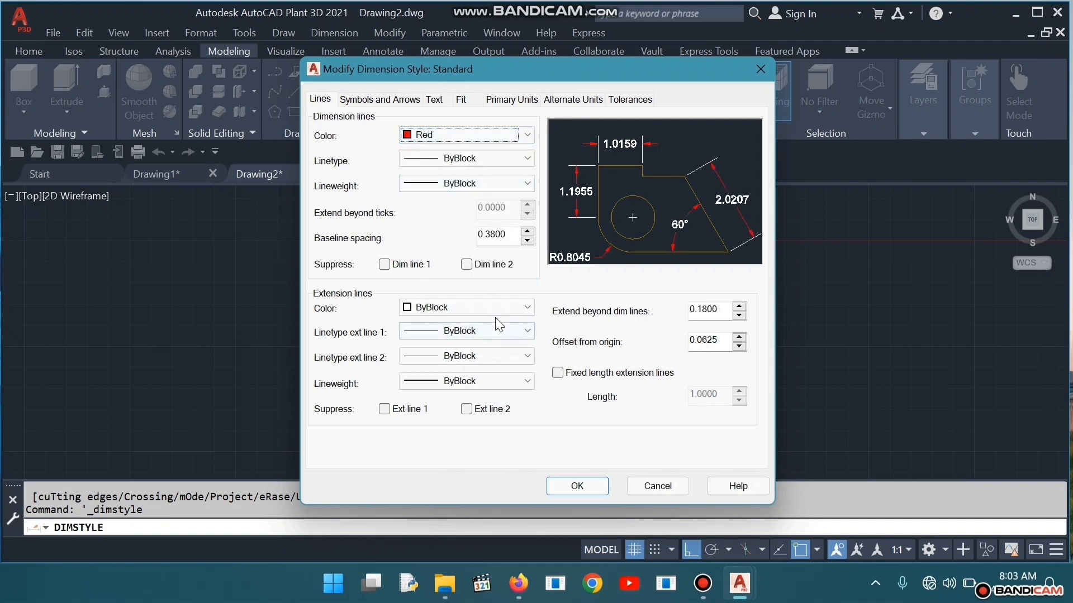
left_click(531, 309)
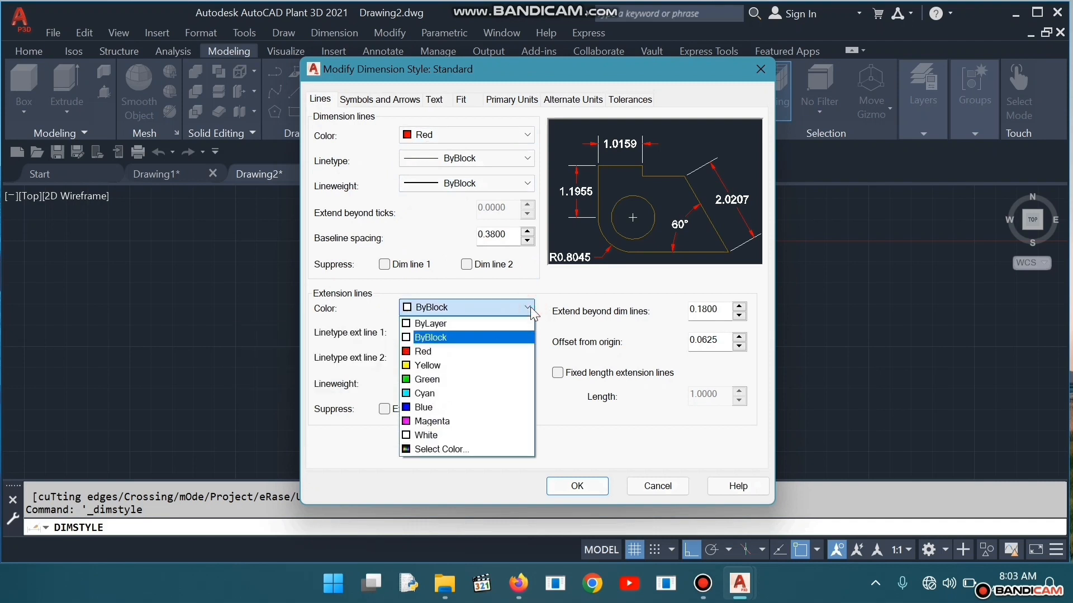
left_click(472, 364)
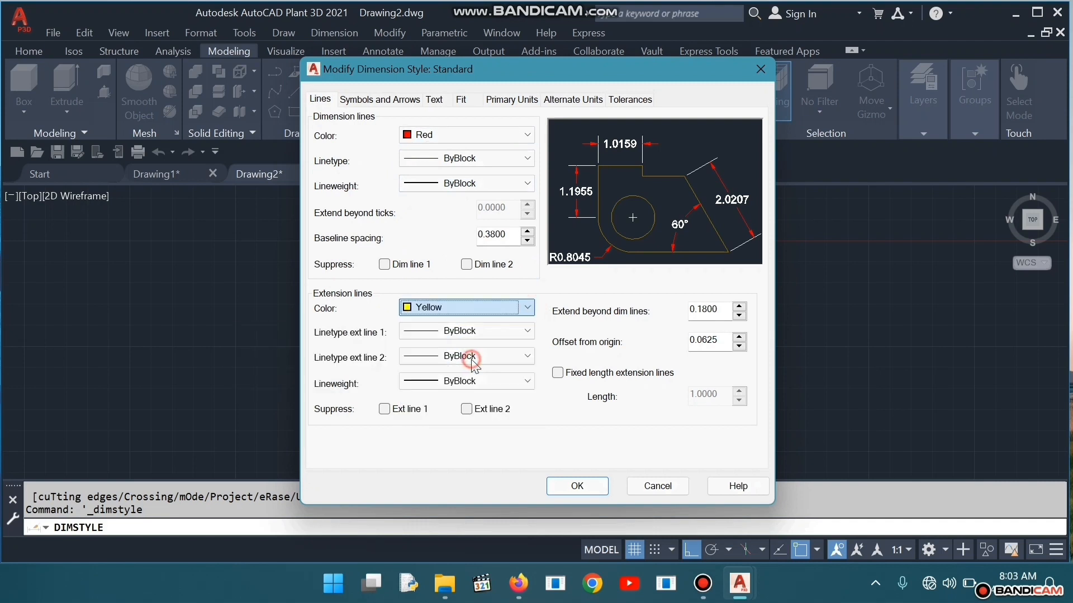
Set the linear dimension precision of the Standard dimension style to 0 decimal places
left_click(383, 101)
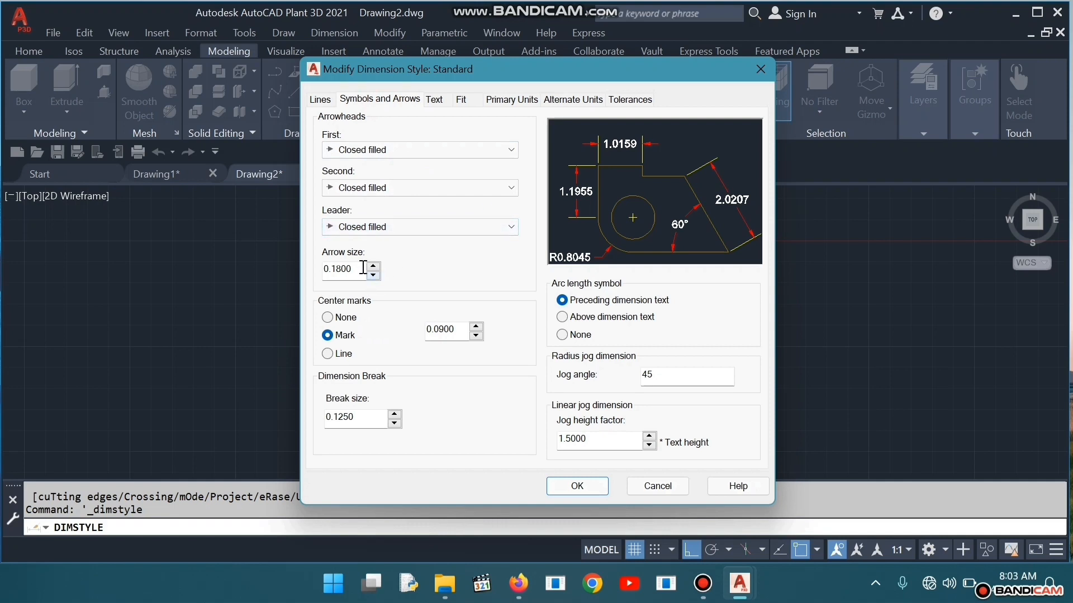
left_click(532, 101)
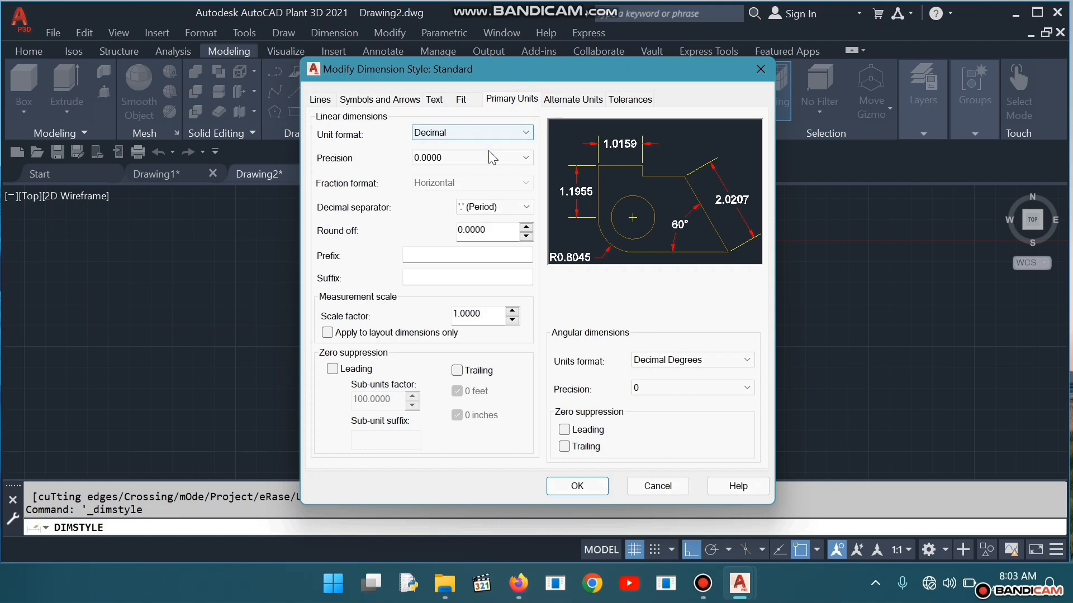
left_click(525, 158)
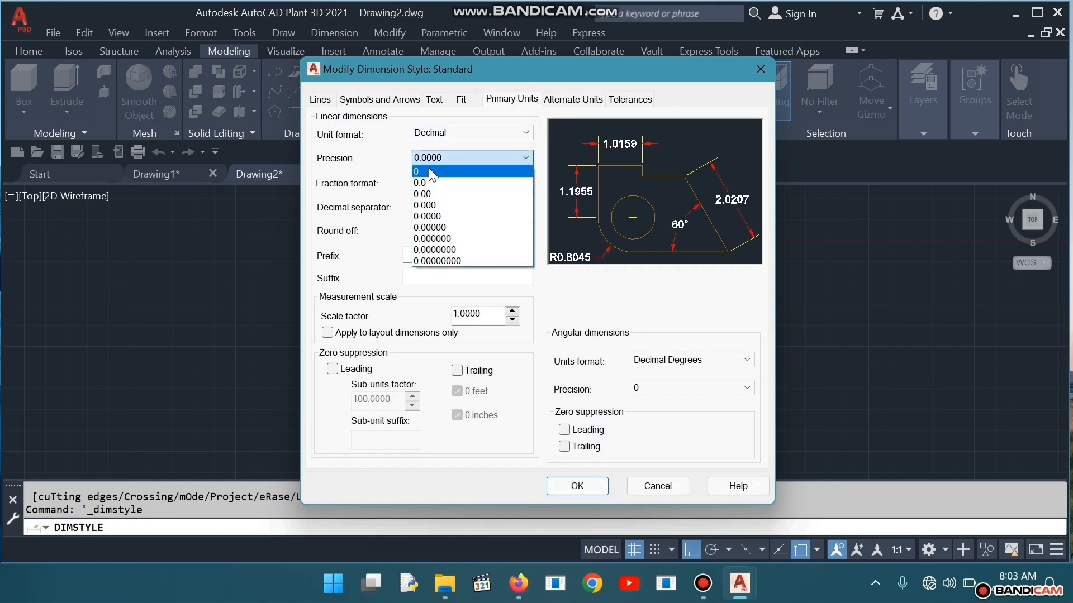
left_click(429, 170)
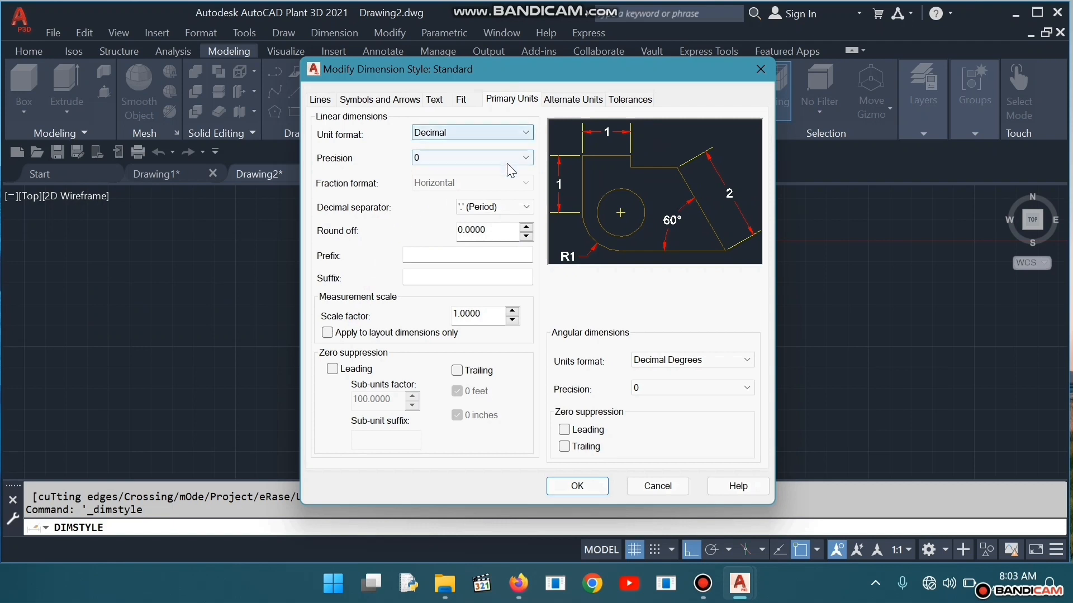
Set the arrow size of the Standard dimension style to 3
left_click(401, 100)
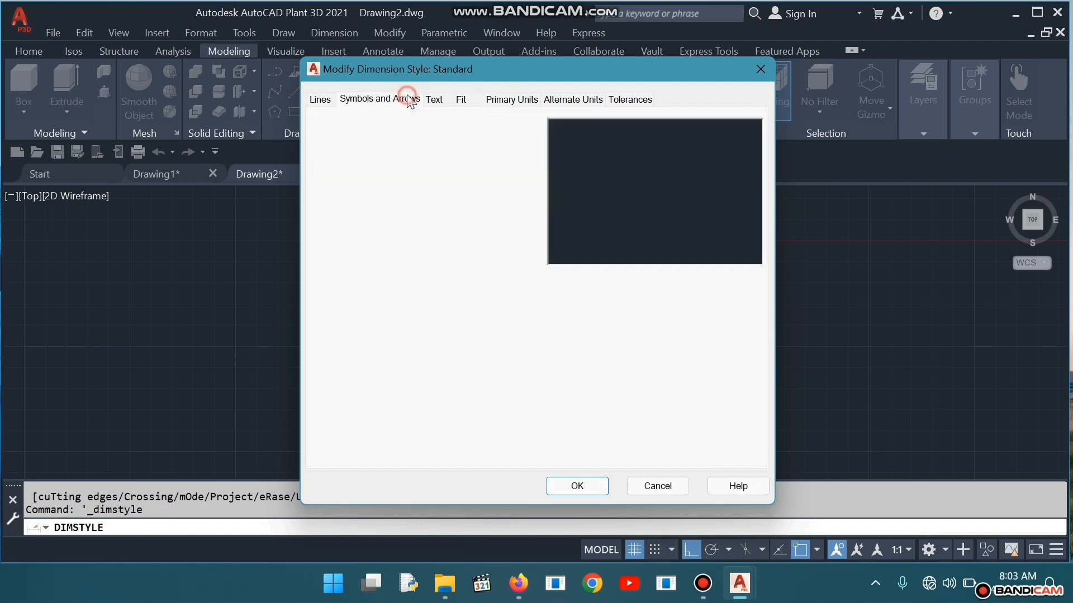
left_click(348, 269)
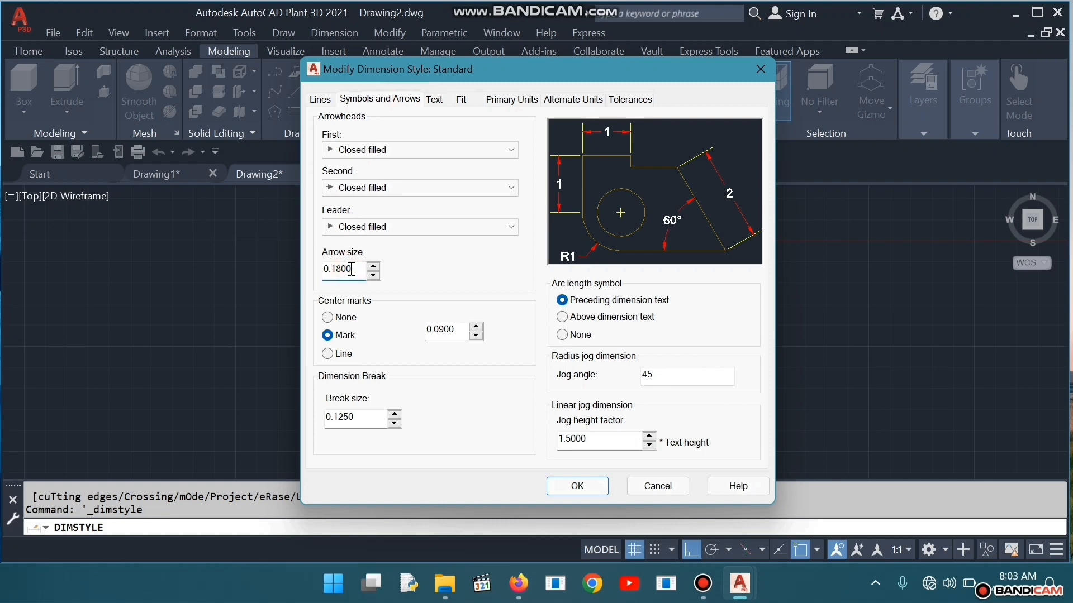
key("BackSpace")
left_click(356, 264)
key("BackSpace")
key("Return")
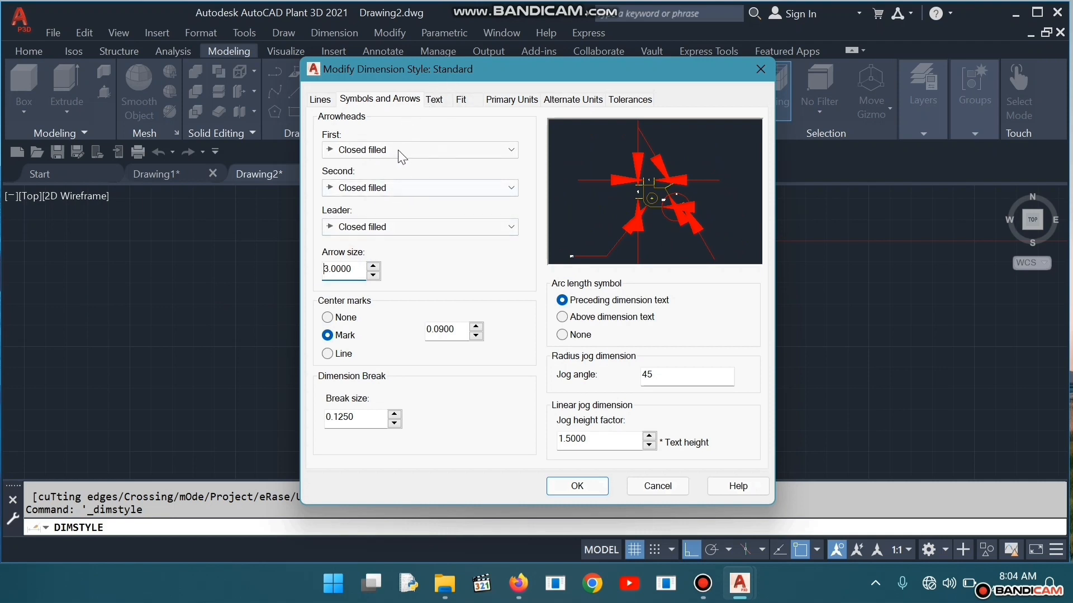
Set the Standard dimension style's text color to blue and text height to 6, then save the style and close the style manager
left_click(434, 99)
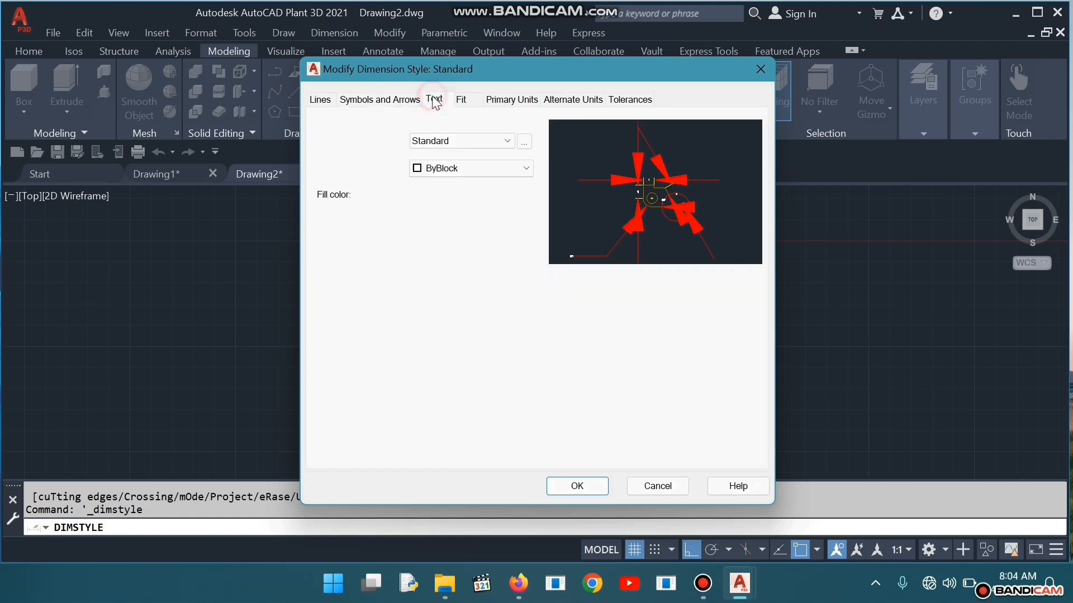
left_click(523, 168)
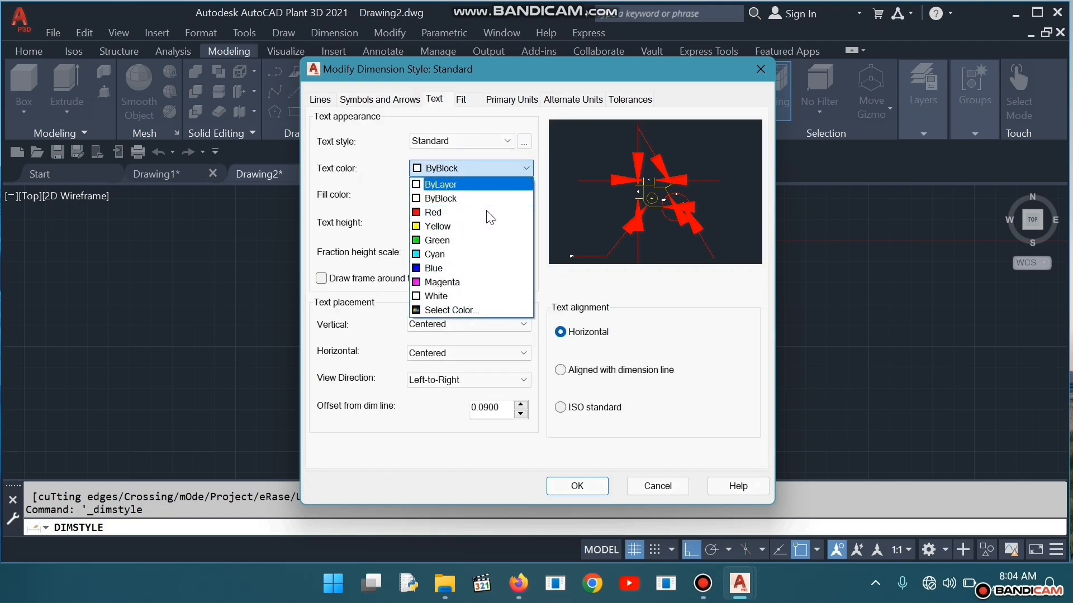
left_click(462, 270)
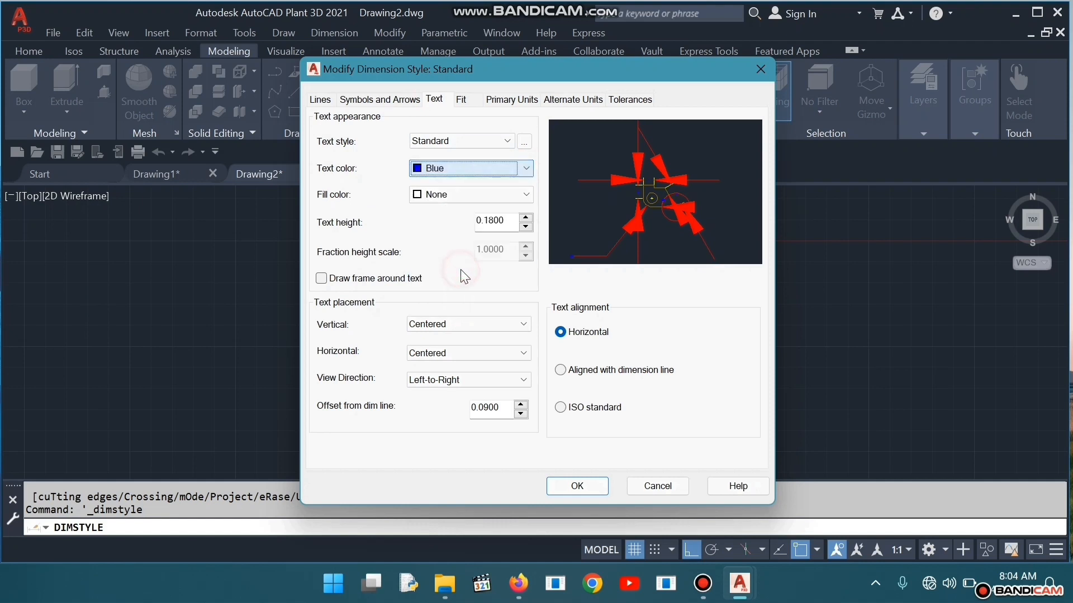
left_click(506, 222)
key("BackSpace")
key("BackSpace")
key("BackSpace")
key("BackSpace")
key("BackSpace")
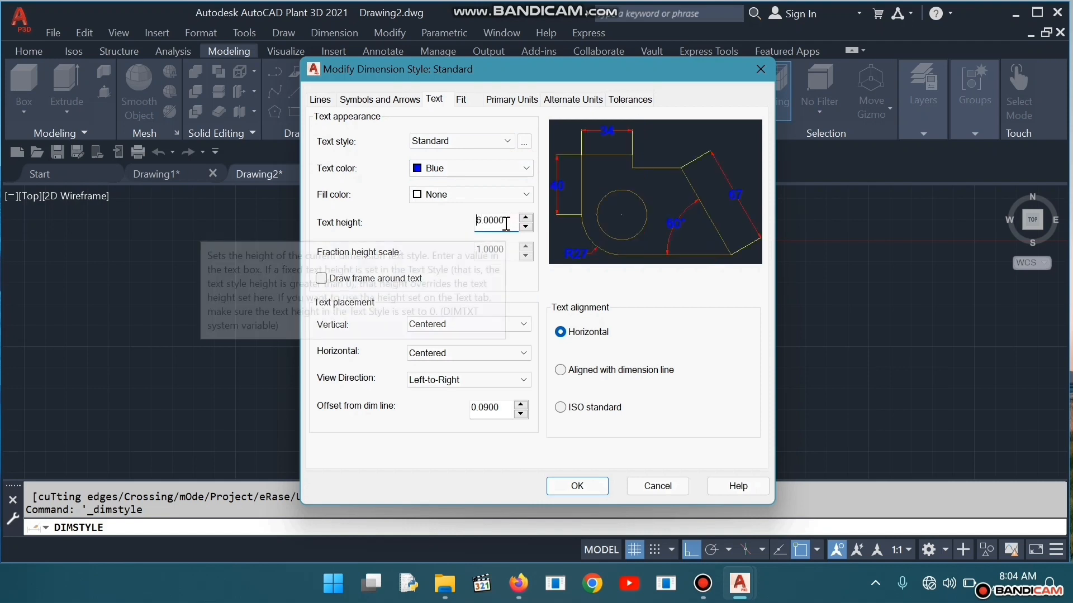
left_click(578, 487)
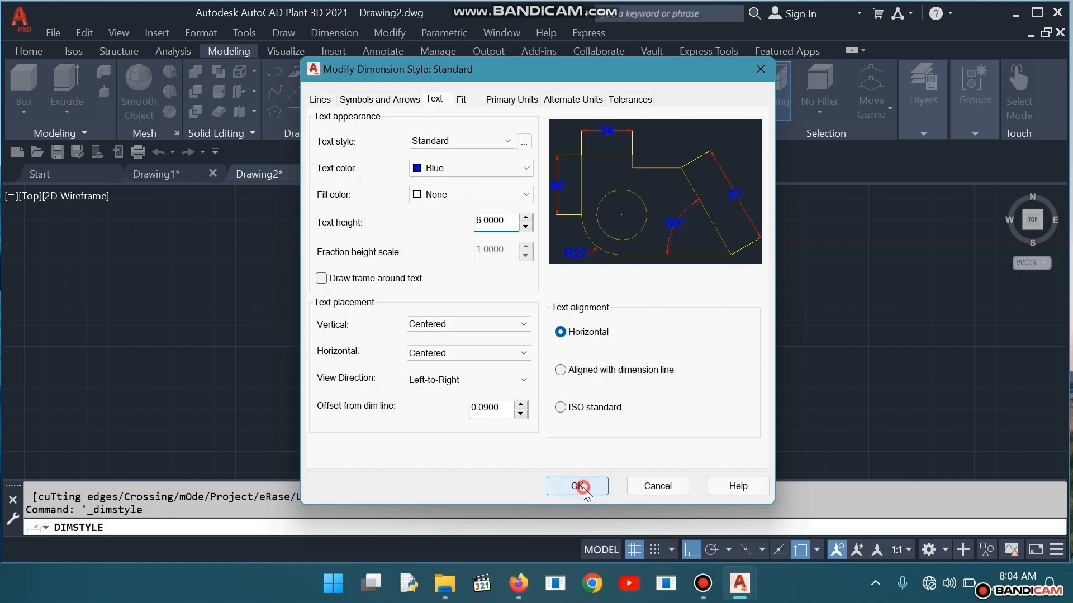
left_click(638, 420)
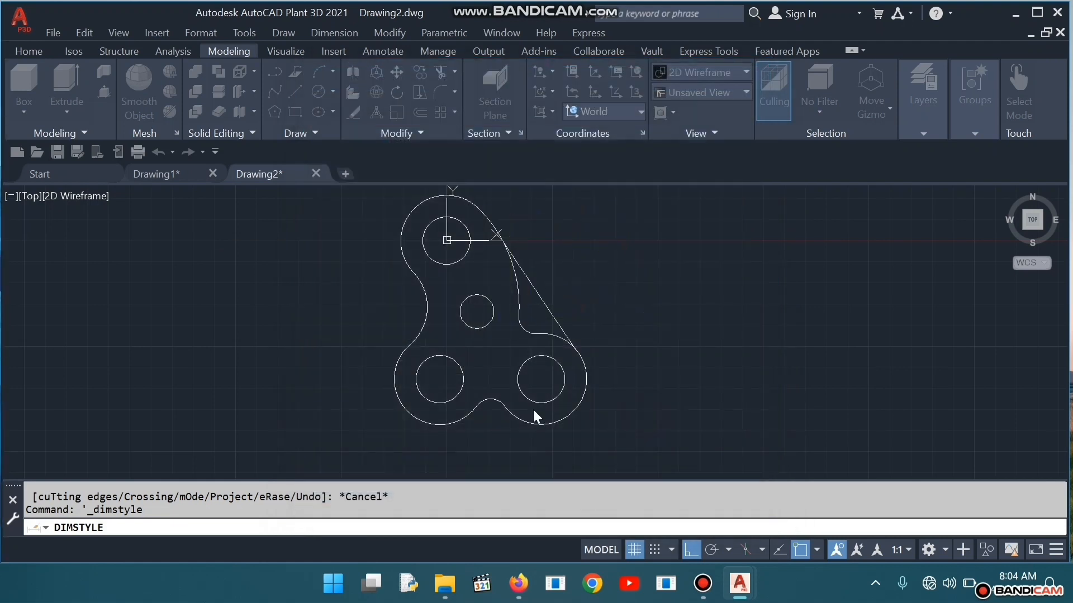
Add a radius dimension to the outer arc of the upper lobe, with its text outside the plate at the upper left
middle_click_drag(636, 269, 634, 290)
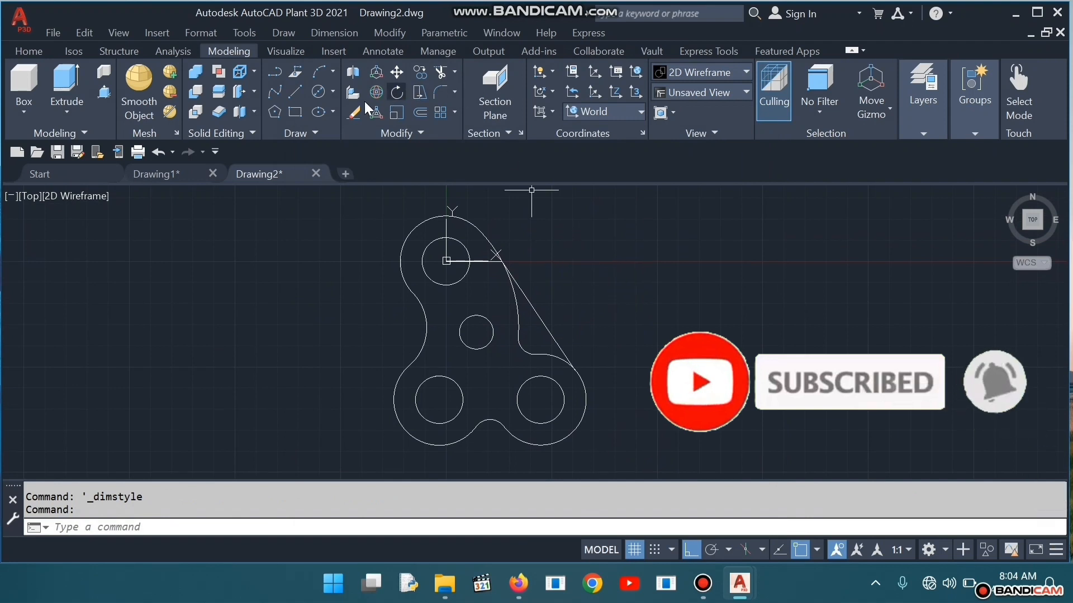
left_click(337, 37)
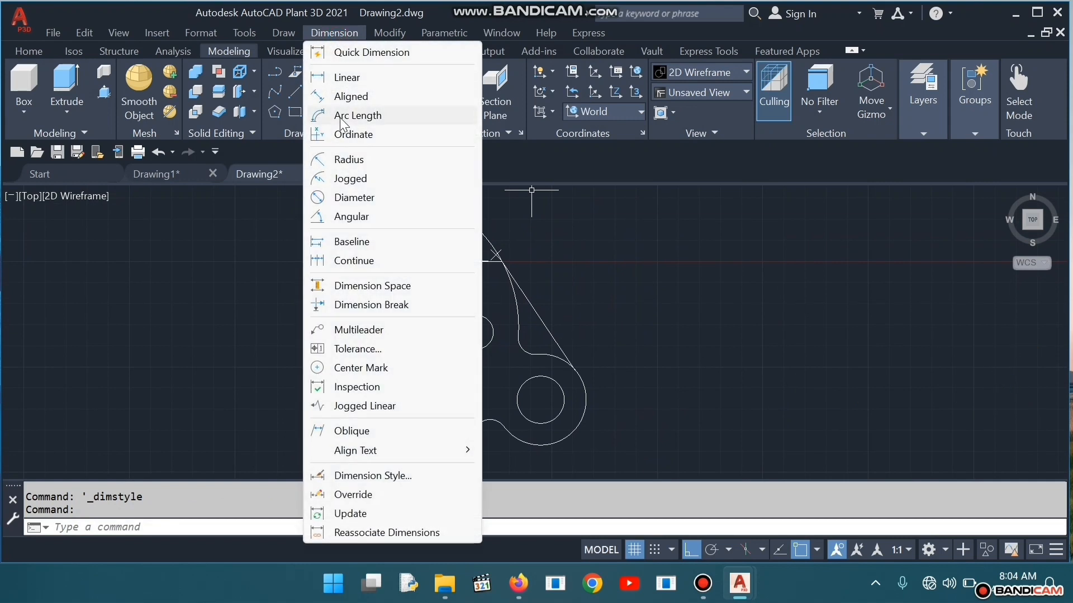
left_click(361, 166)
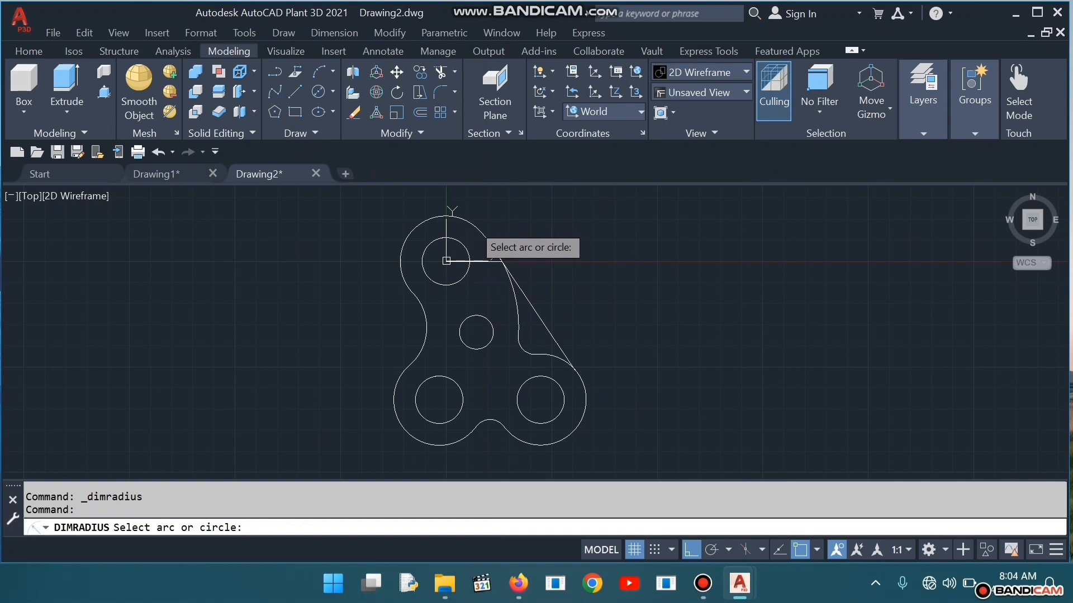
left_click(467, 222)
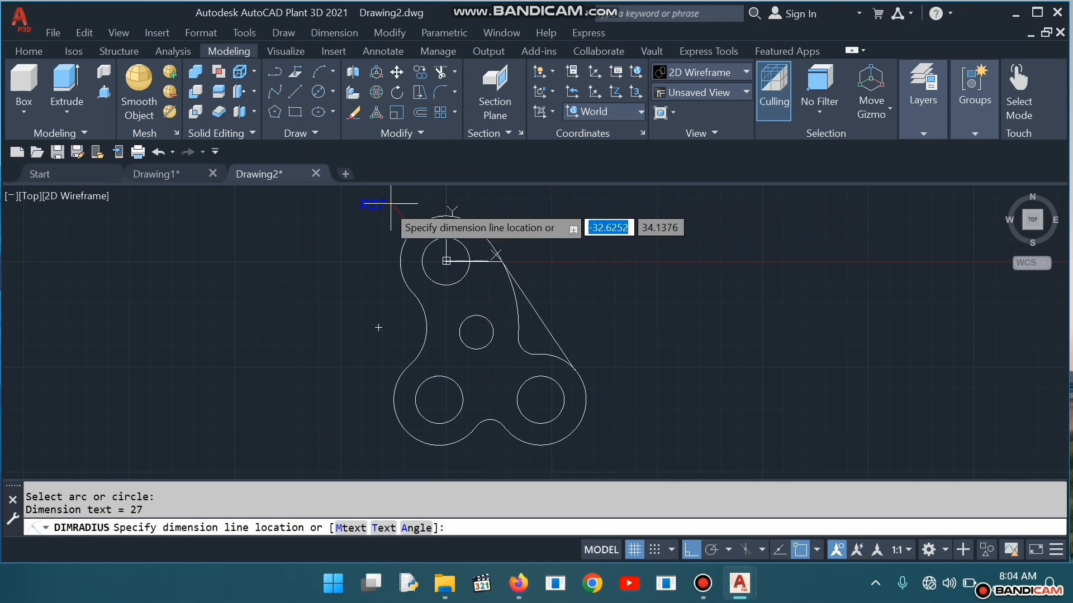
left_click(360, 223)
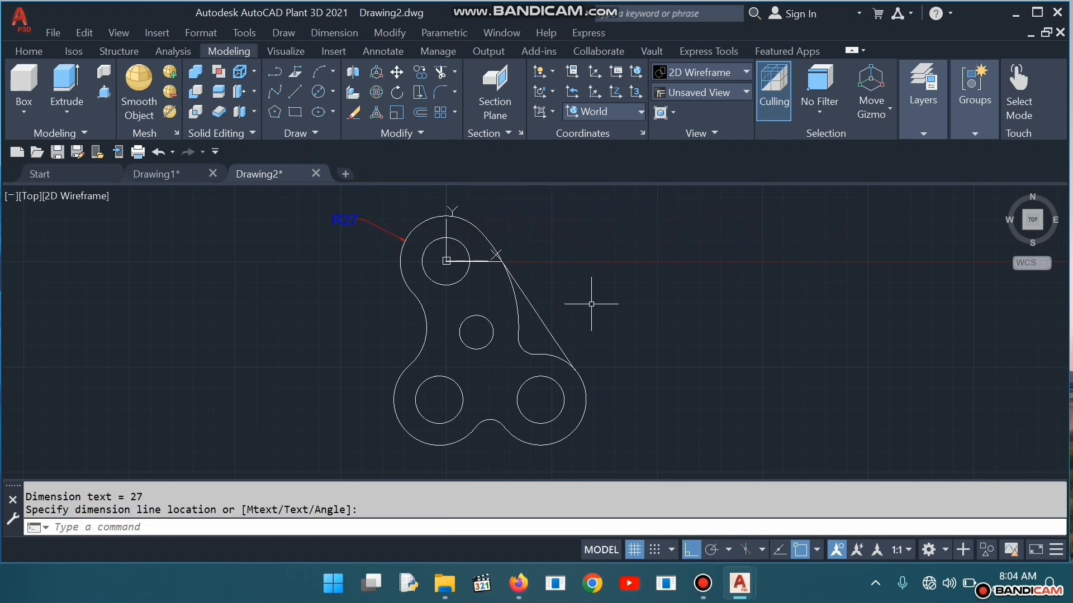
Add a diameter dimension to the hole in the lower-right lobe, placing its text outside the plate to the right
left_click(334, 33)
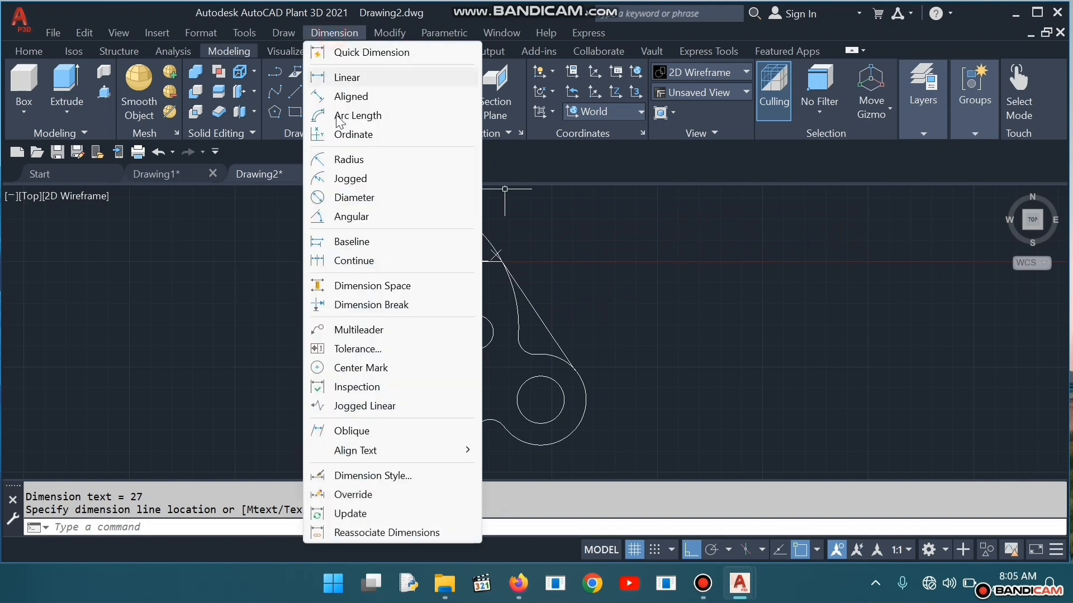
left_click(354, 198)
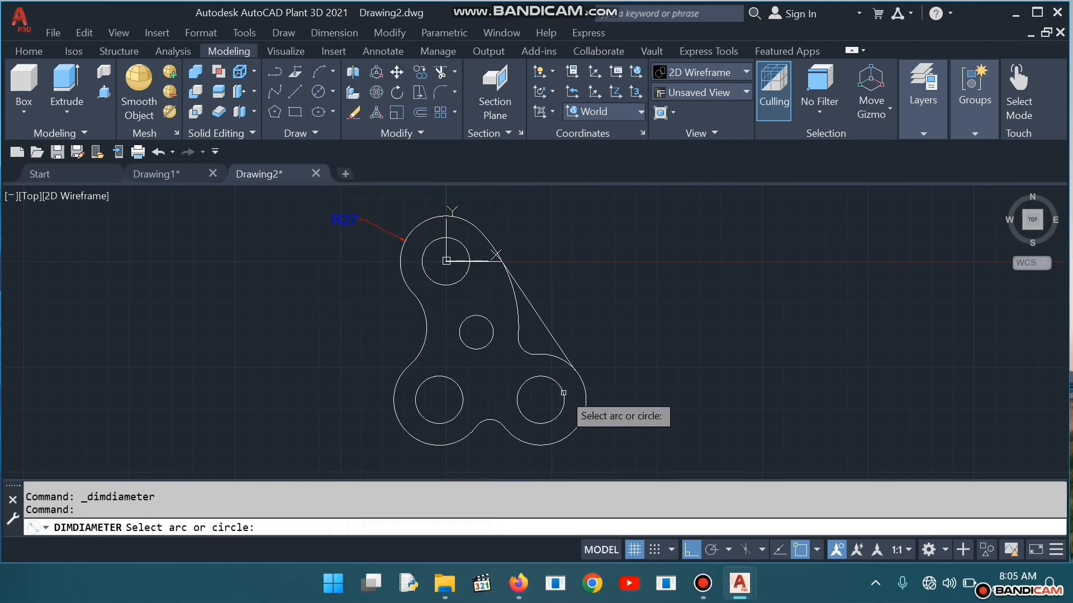
left_click(563, 393)
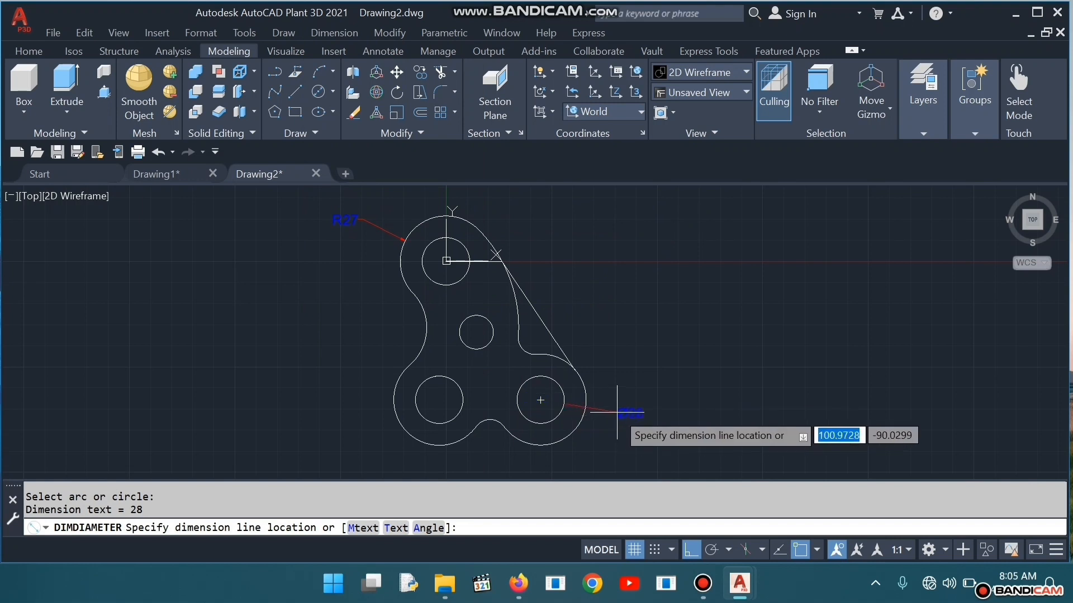
left_click(618, 412)
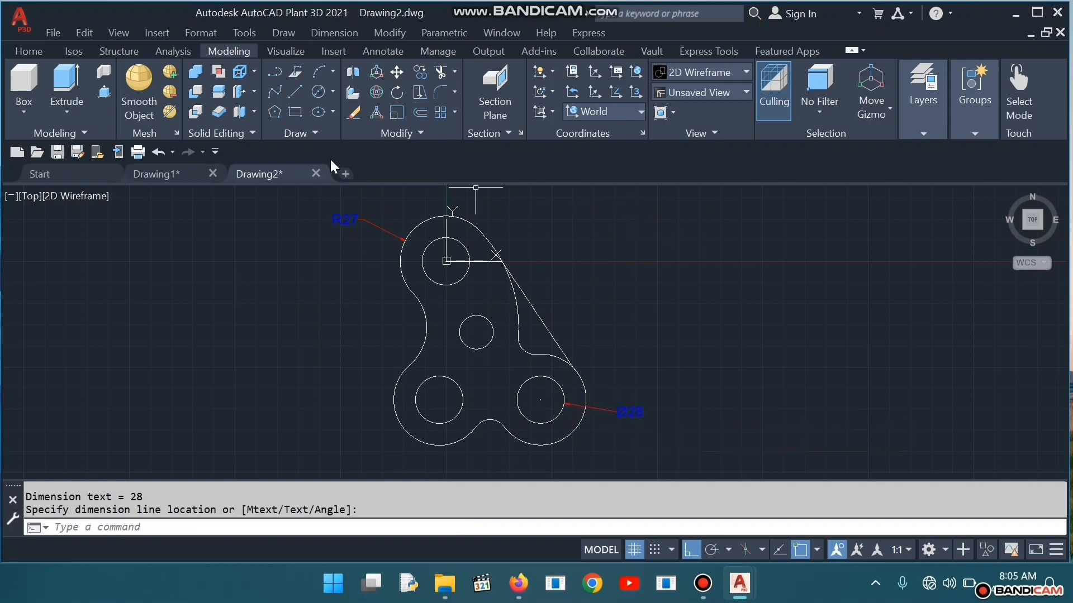
Add a diameter dimension to the small central hole, placing its text to the right beyond the slanted line
left_click(331, 35)
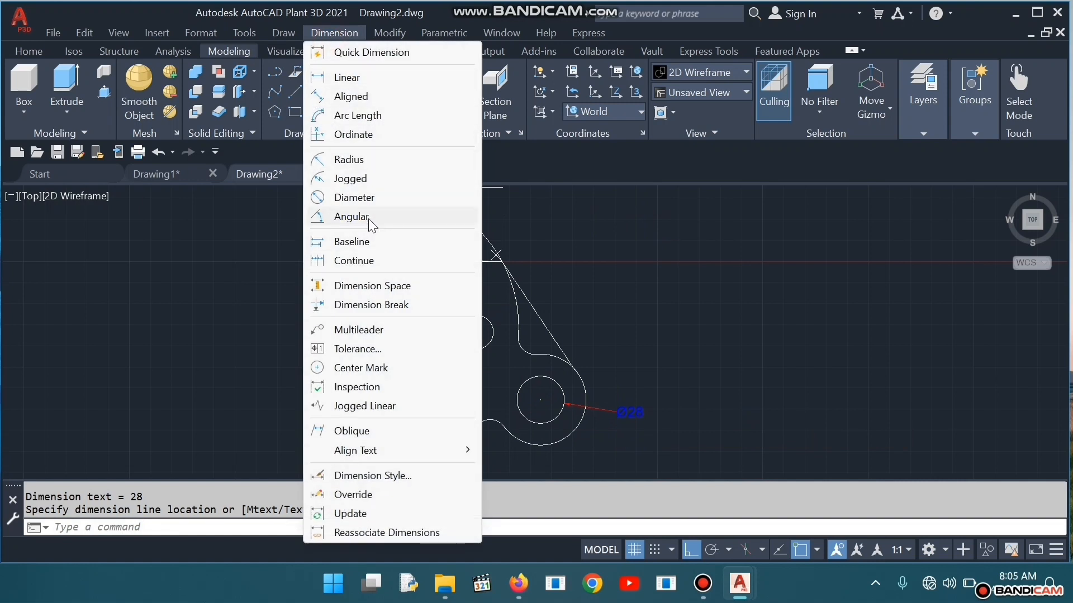
left_click(365, 201)
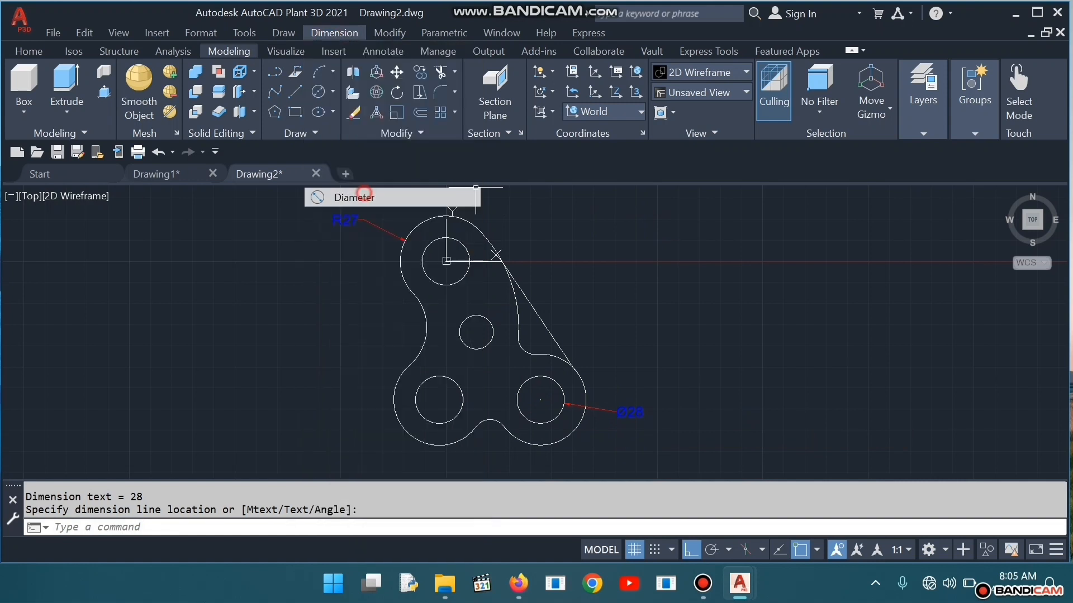
left_click(484, 346)
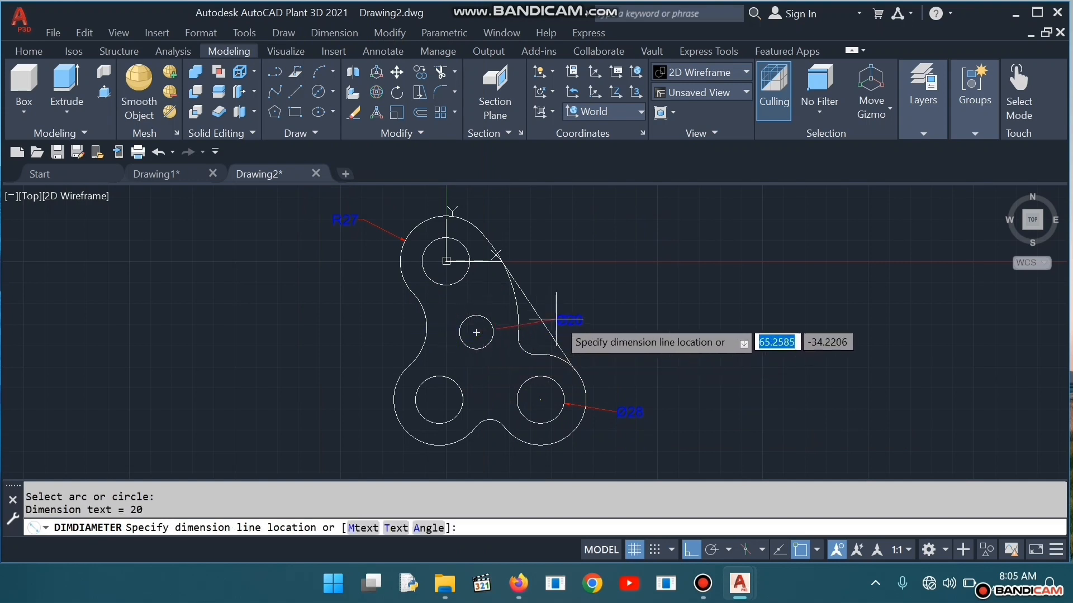
left_click(579, 320)
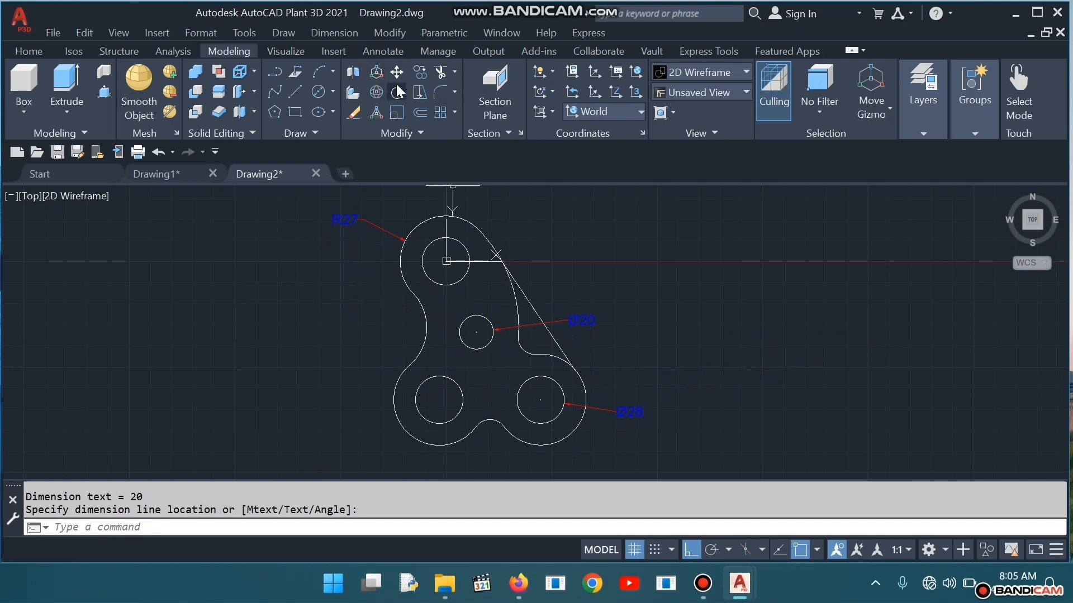
Add a radius dimension to the concave arc on the plate's left side, placing its text outside to the left
left_click(353, 32)
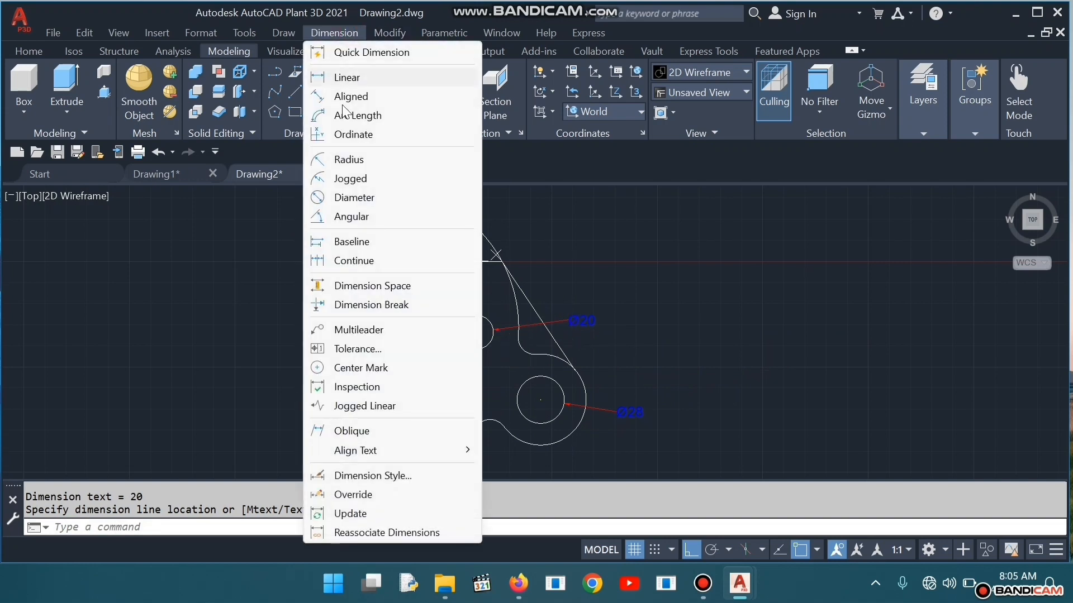
left_click(352, 160)
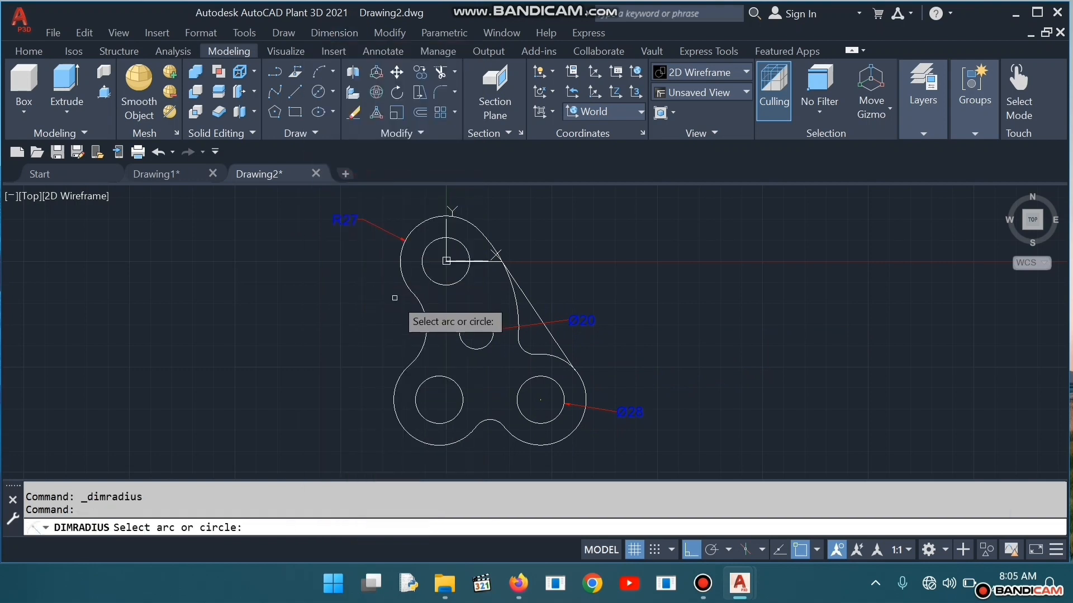
left_click(425, 335)
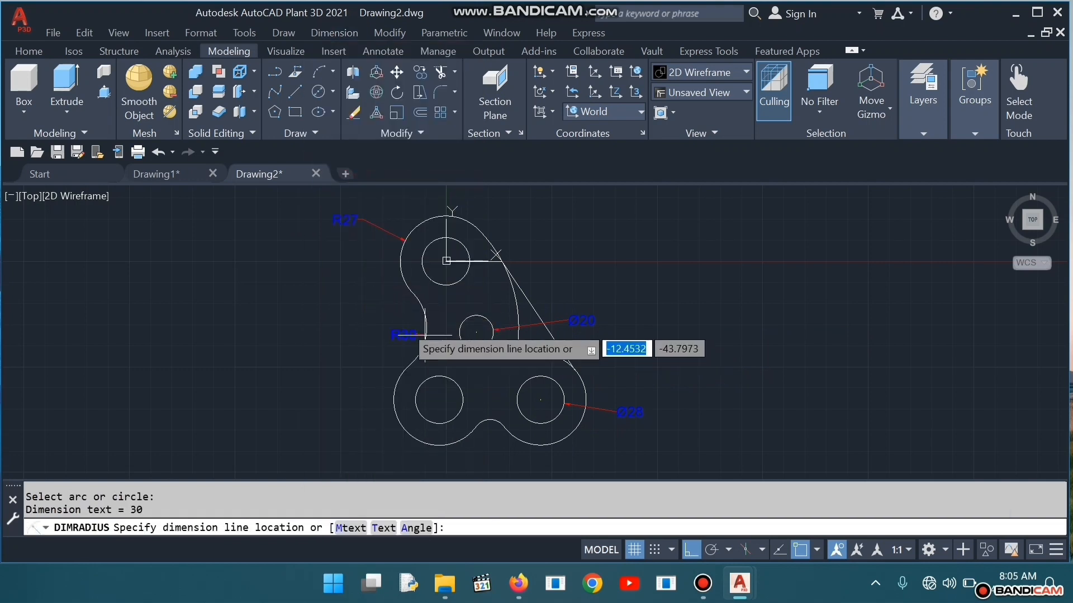
left_click(385, 331)
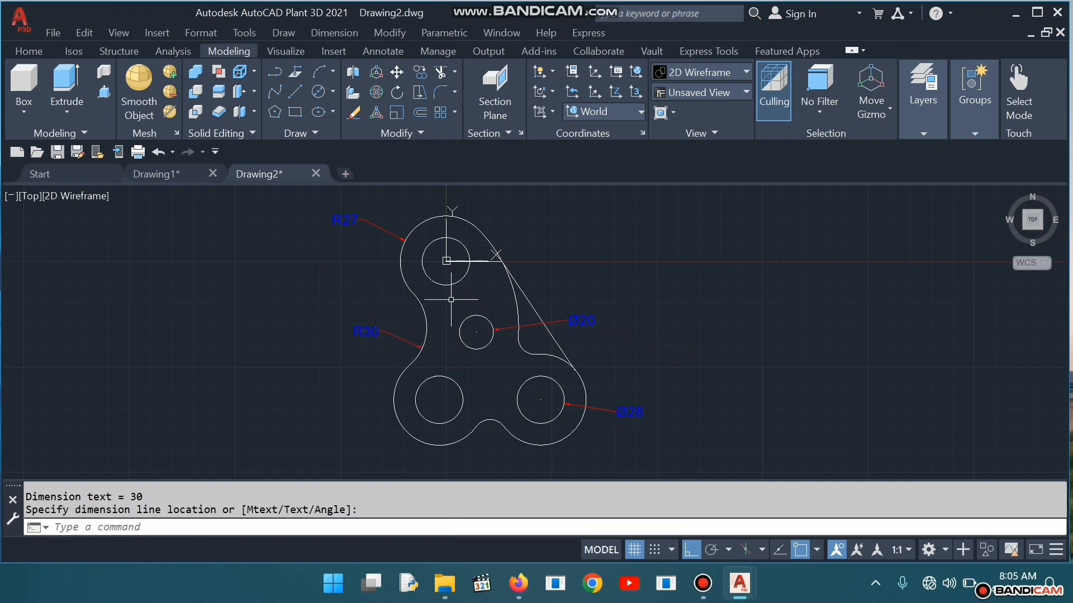
Add a radius dimension to the small fillet above the lower-right lobe, placing its text inside the plate
left_click(352, 35)
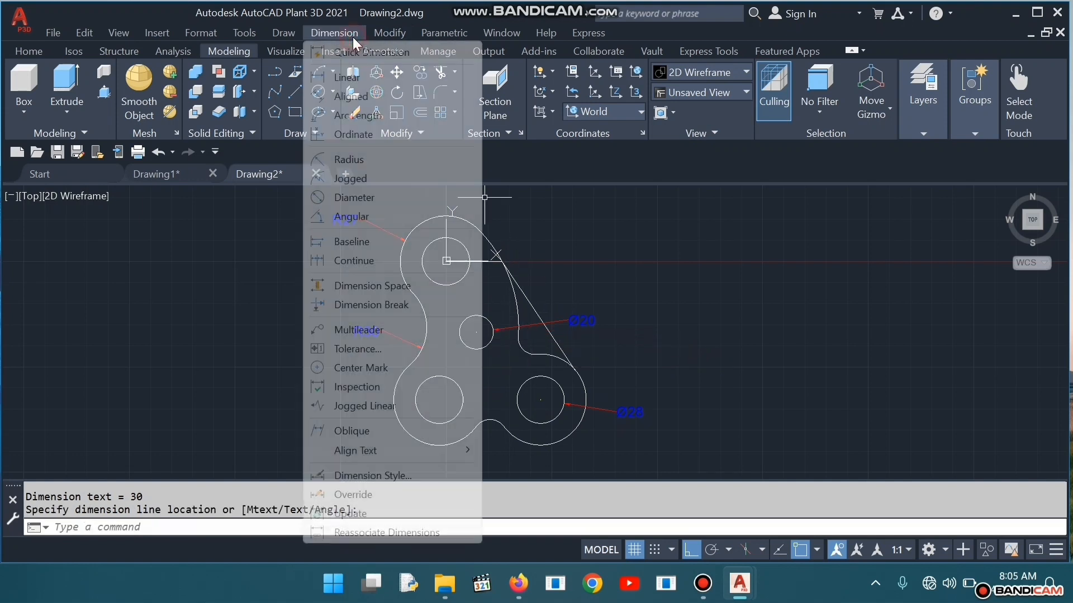
left_click(354, 161)
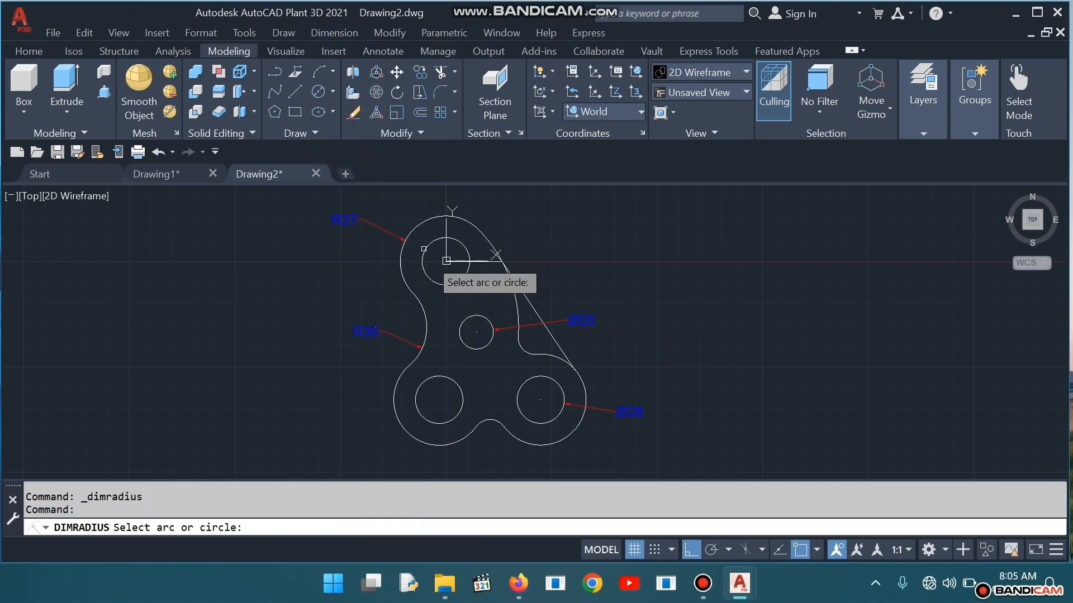
left_click(518, 347)
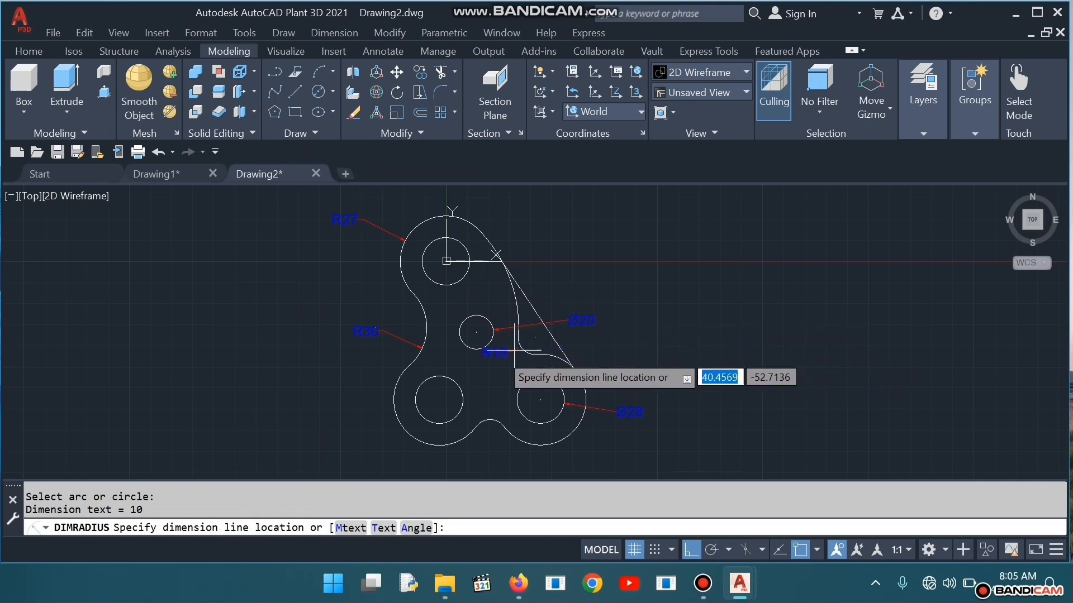
left_click(493, 357)
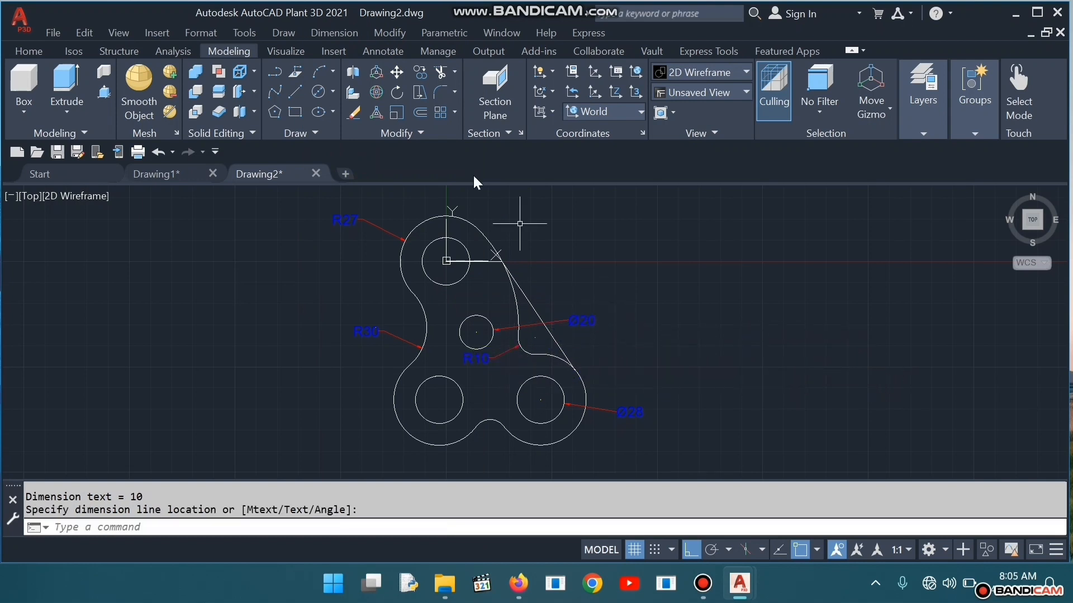
Add a radius dimension to the small fillet between the two lower lobes, placing its text above it inside the plate
left_click(342, 33)
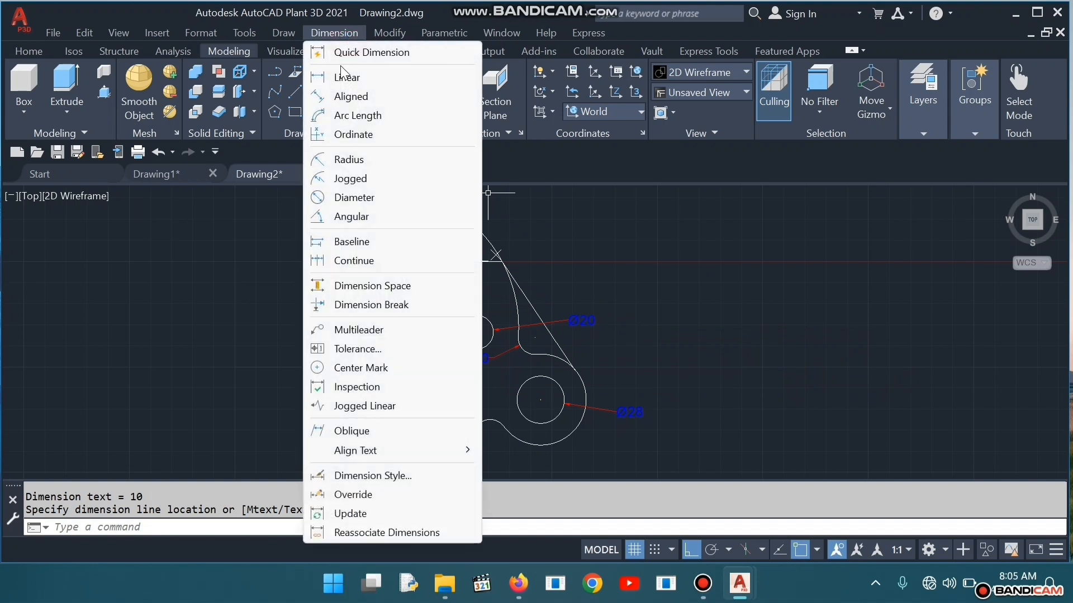
left_click(349, 160)
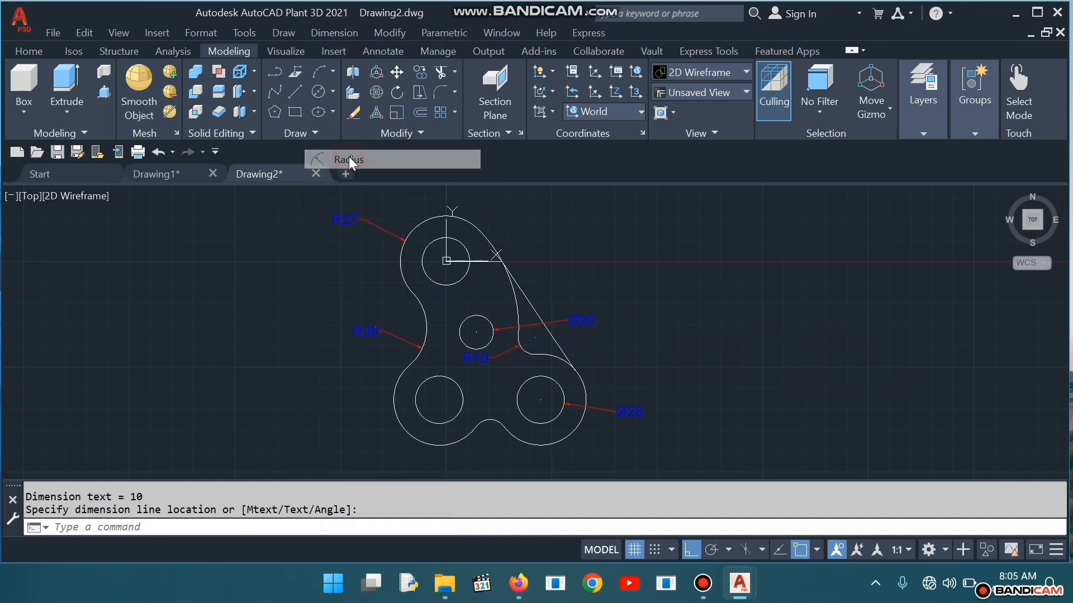
left_click(491, 424)
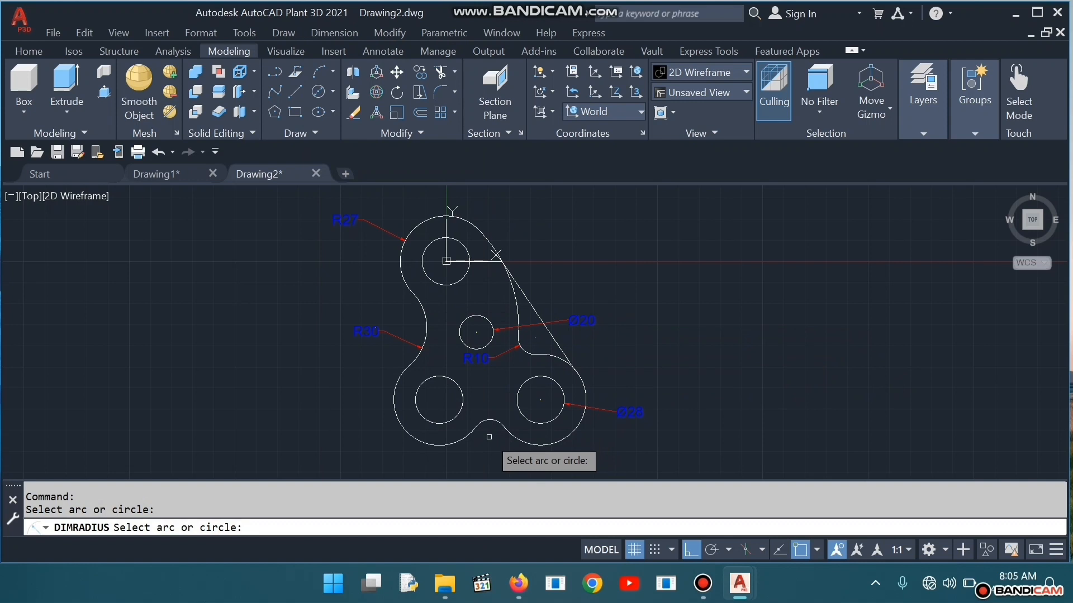
left_click(486, 421)
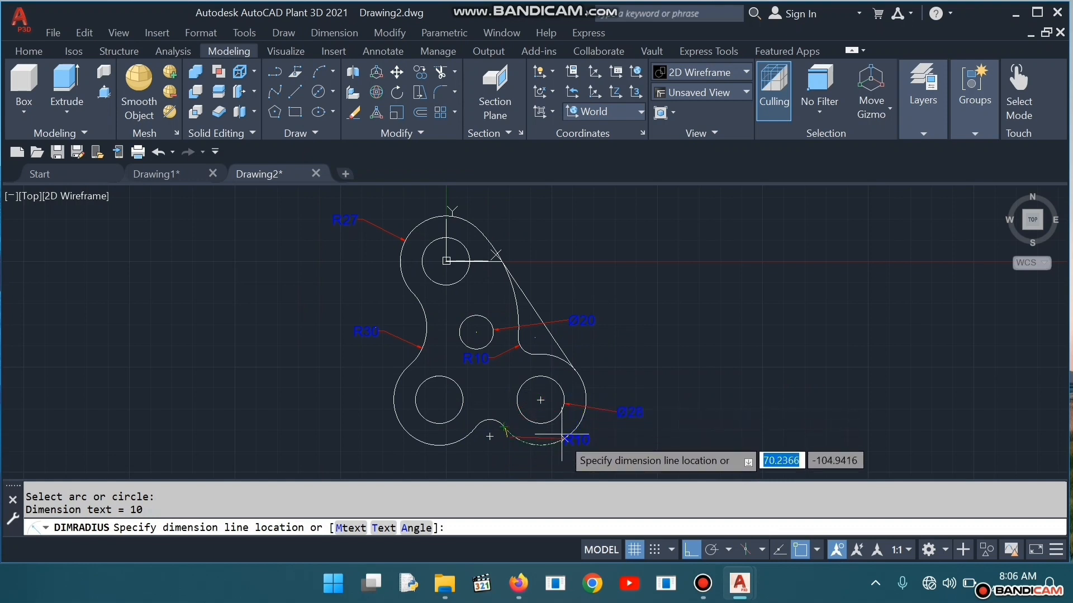
left_click(484, 399)
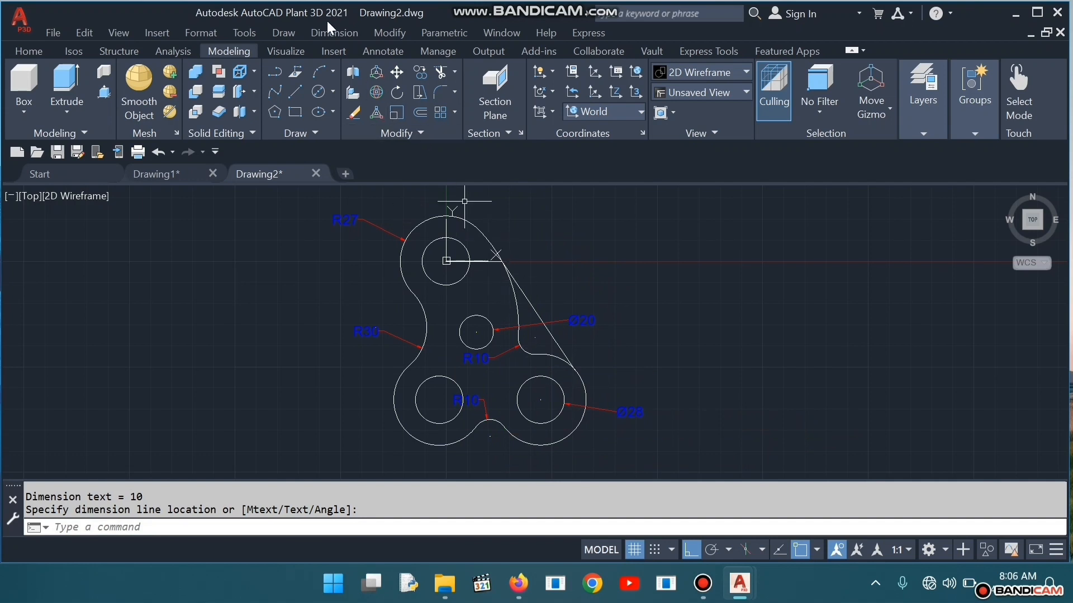
Add a radius dimension to the large arc on the plate's right side, placing its text inside above the central hole
left_click(329, 35)
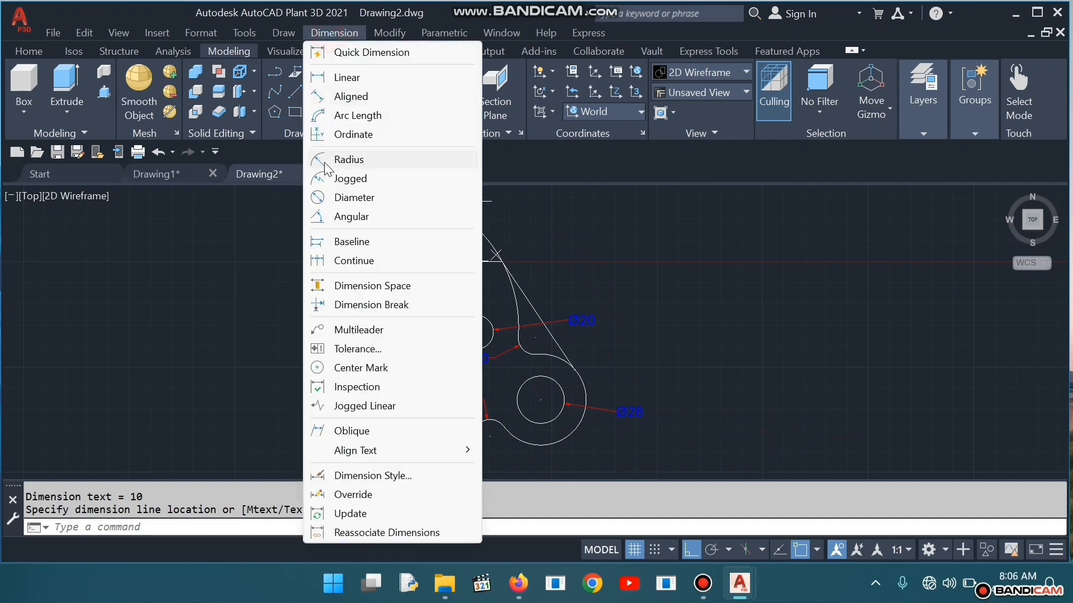
left_click(357, 162)
left_click(514, 300)
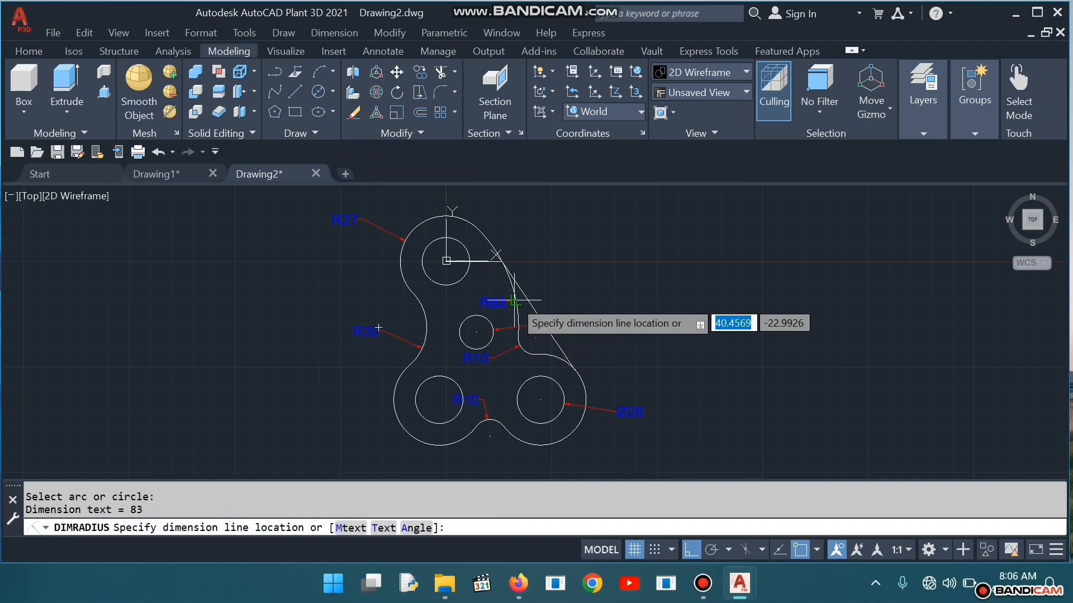
left_click(478, 293)
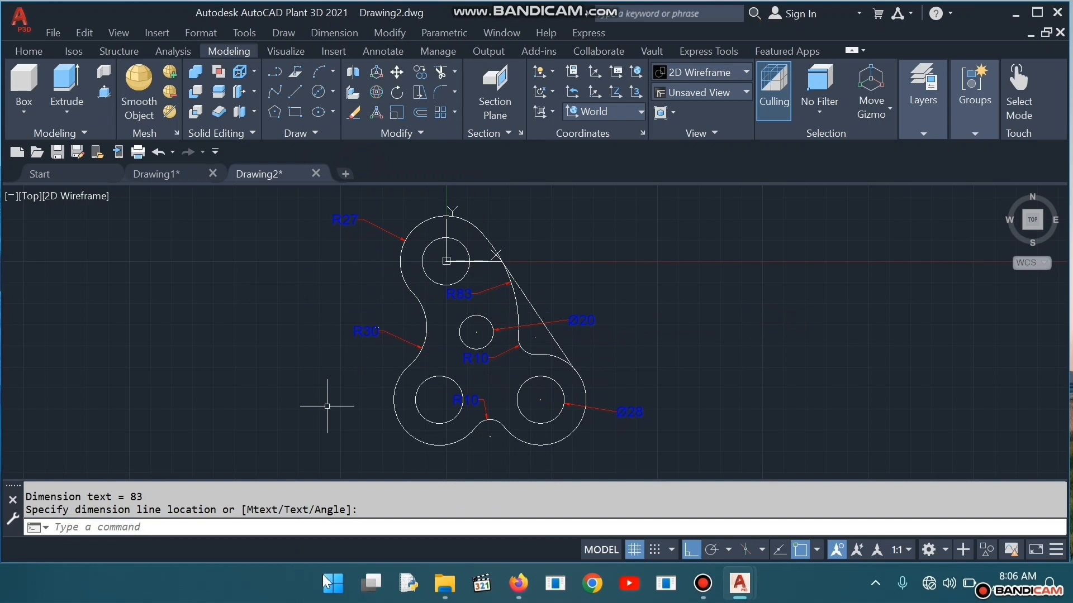
Check the reference PDF, then add a horizontal linear dimension between the top and lower-right hole centres, placed above the plate
left_click(519, 585)
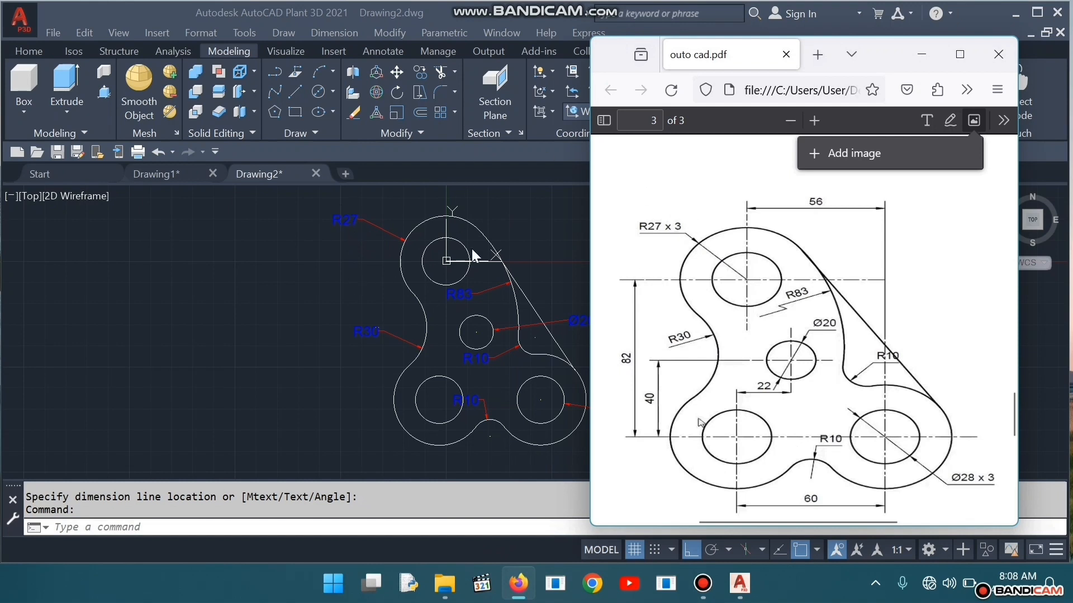
scroll(472, 249, "up", 1)
scroll(461, 286, "down", 1)
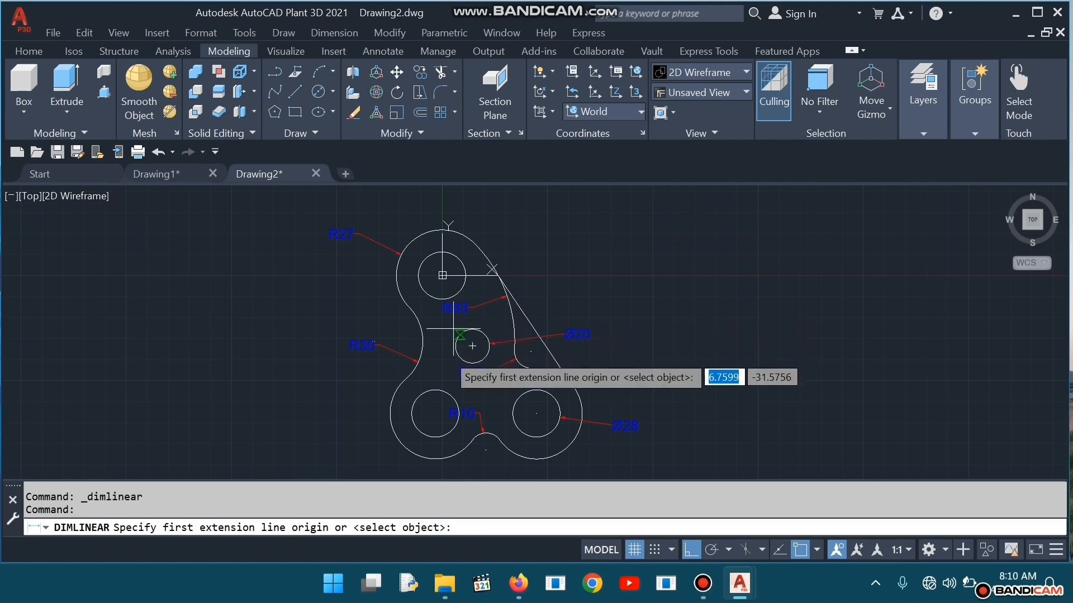
mouse_move(516, 585)
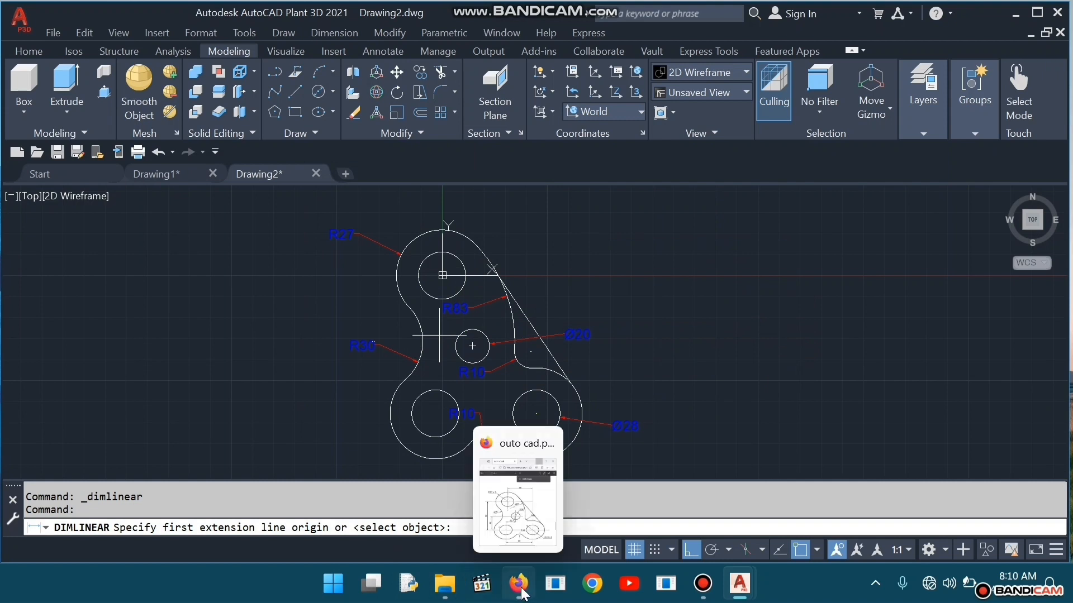
left_click(521, 521)
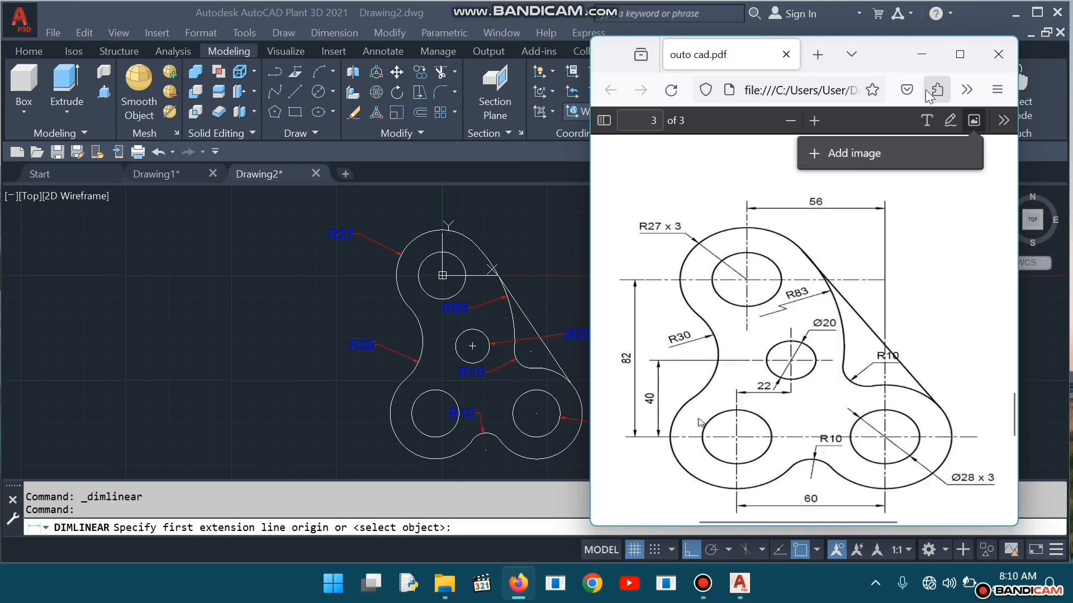
left_click(960, 54)
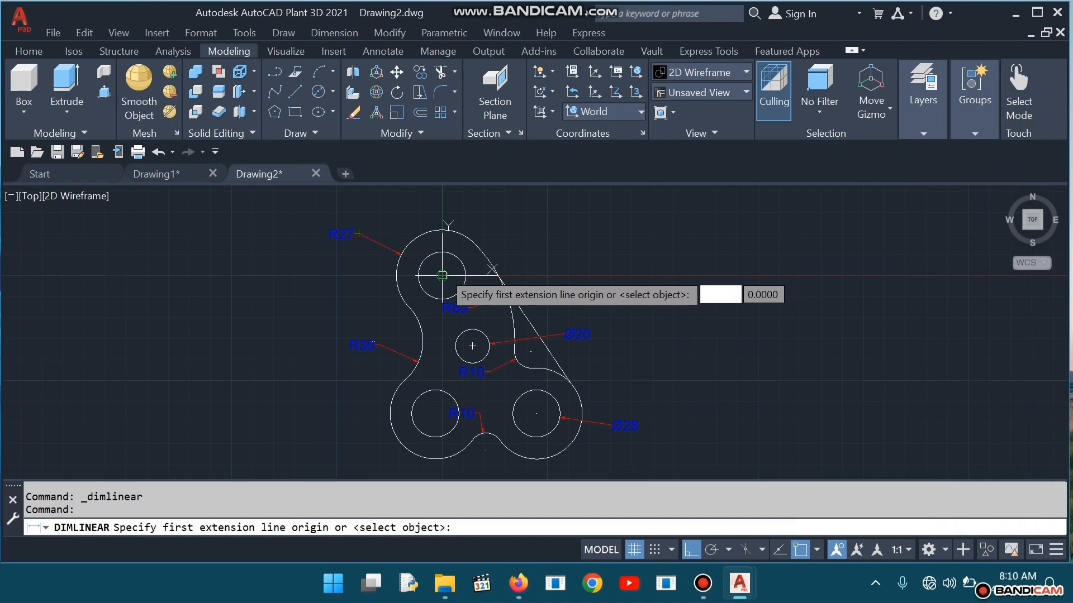
left_click(442, 276)
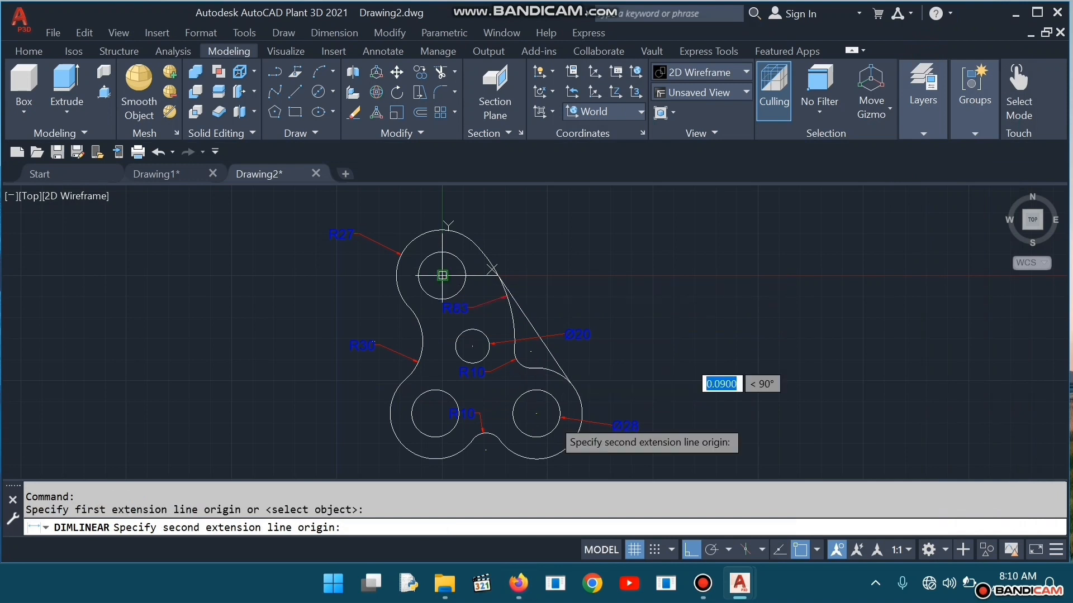
left_click(536, 414)
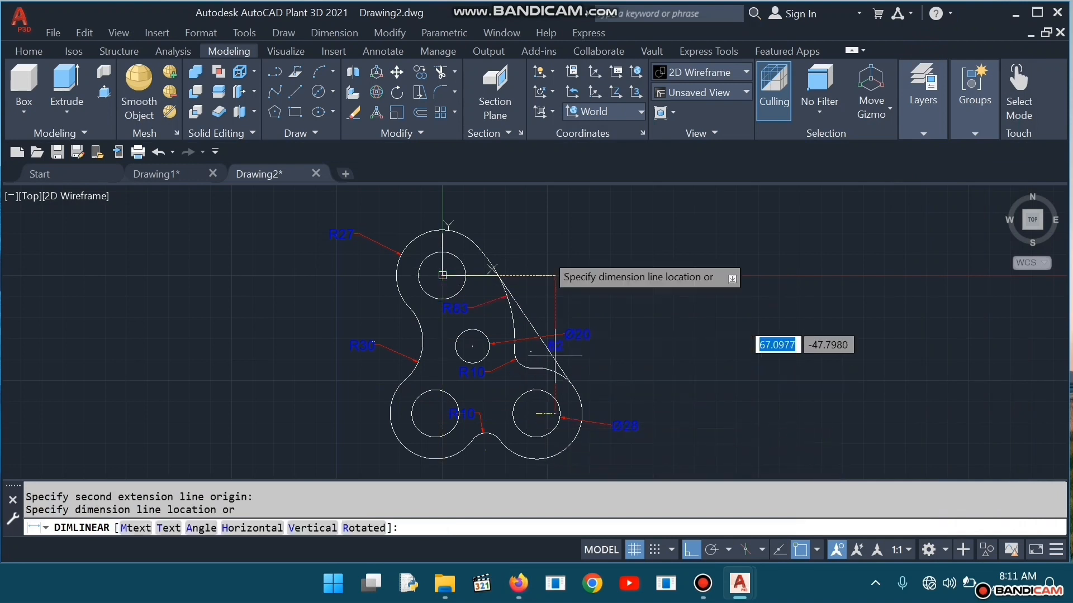
scroll(535, 246, "up", 2)
scroll(536, 246, "down", 2)
scroll(525, 223, "up", 2)
scroll(519, 222, "down", 3)
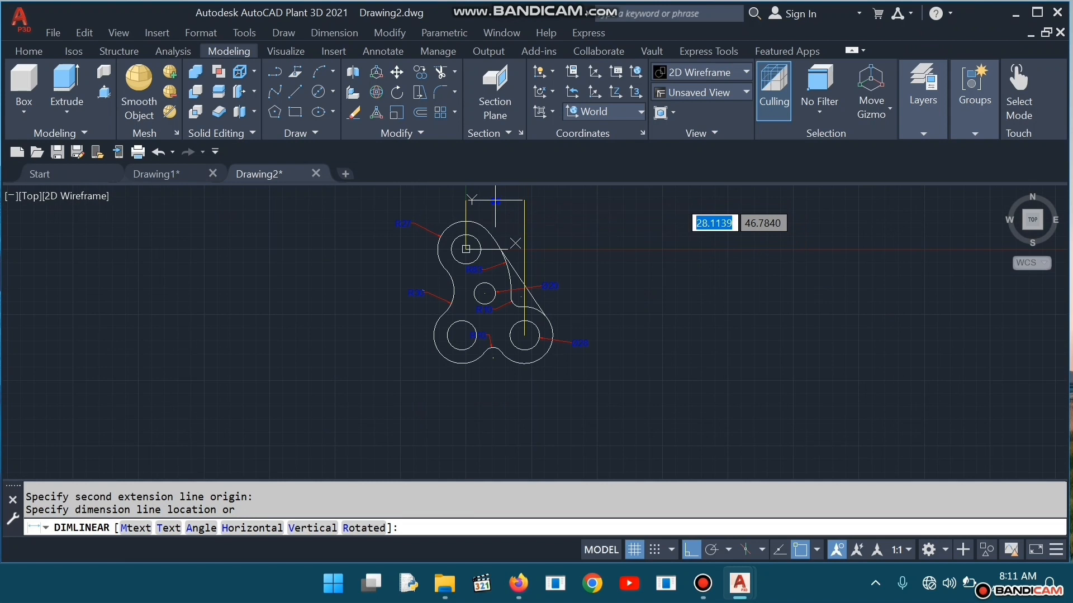
left_click(495, 200)
scroll(523, 233, "up", 2)
middle_click_drag(529, 364, 540, 317)
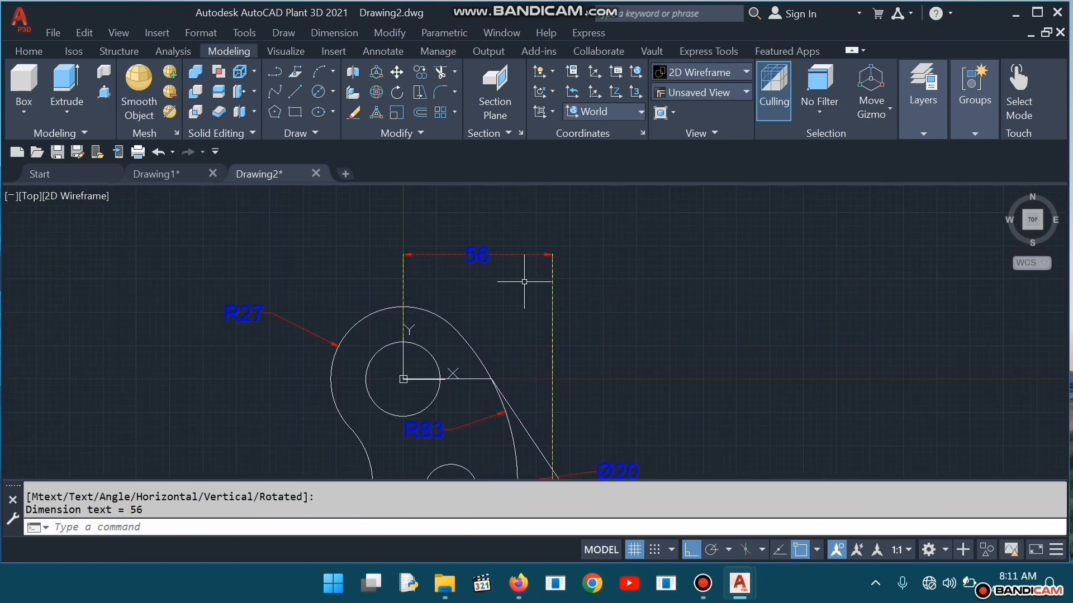
middle_click_drag(510, 337, 518, 274)
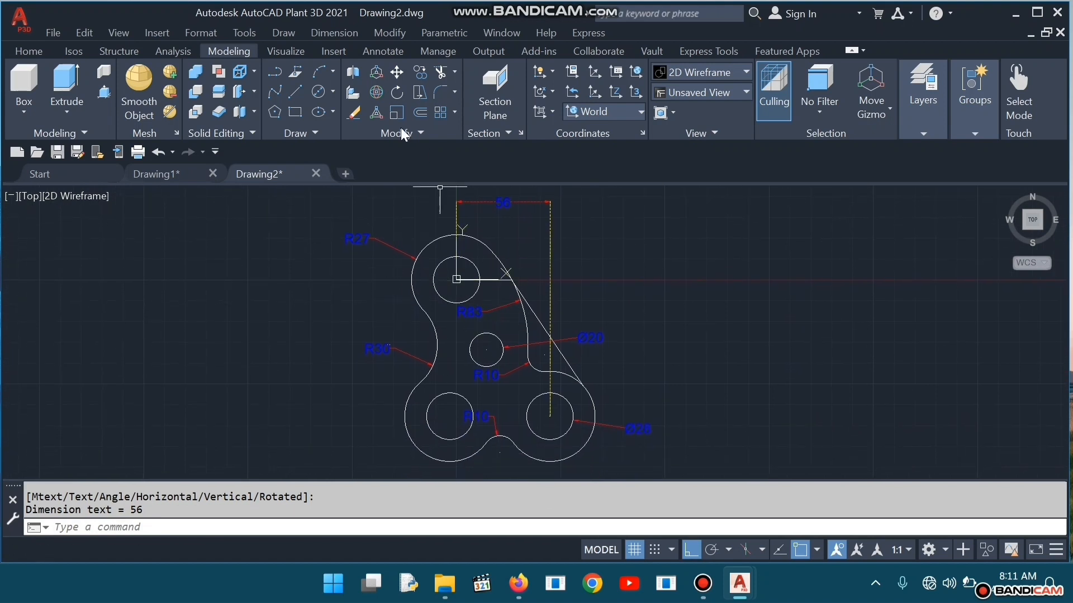
Following the reference PDF, add a vertical linear dimension between the top and lower-left hole centres, placed outside the plate's left side
mouse_move(514, 578)
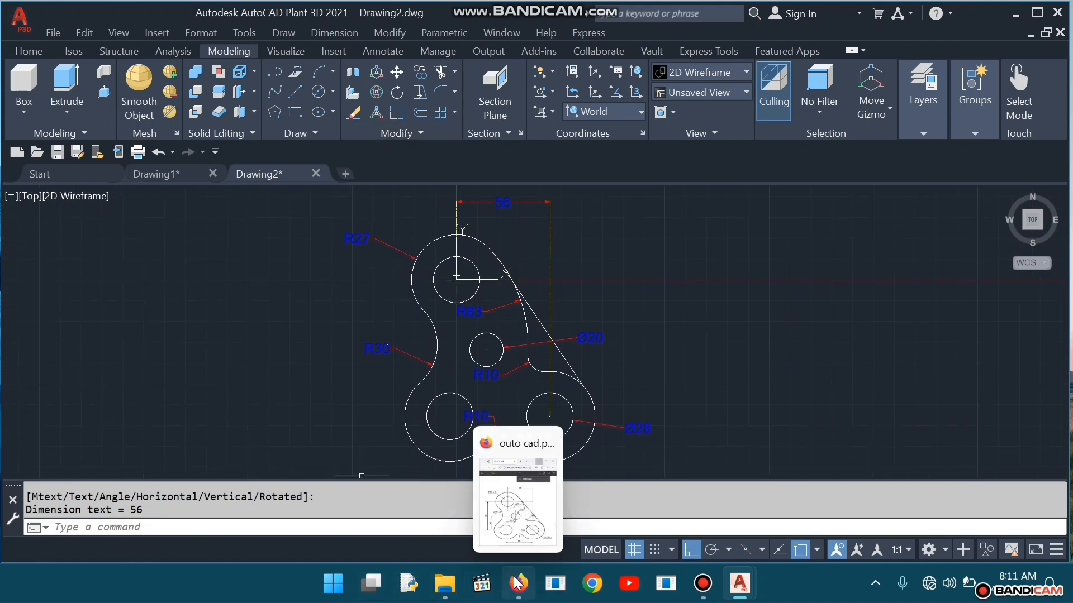
left_click(516, 506)
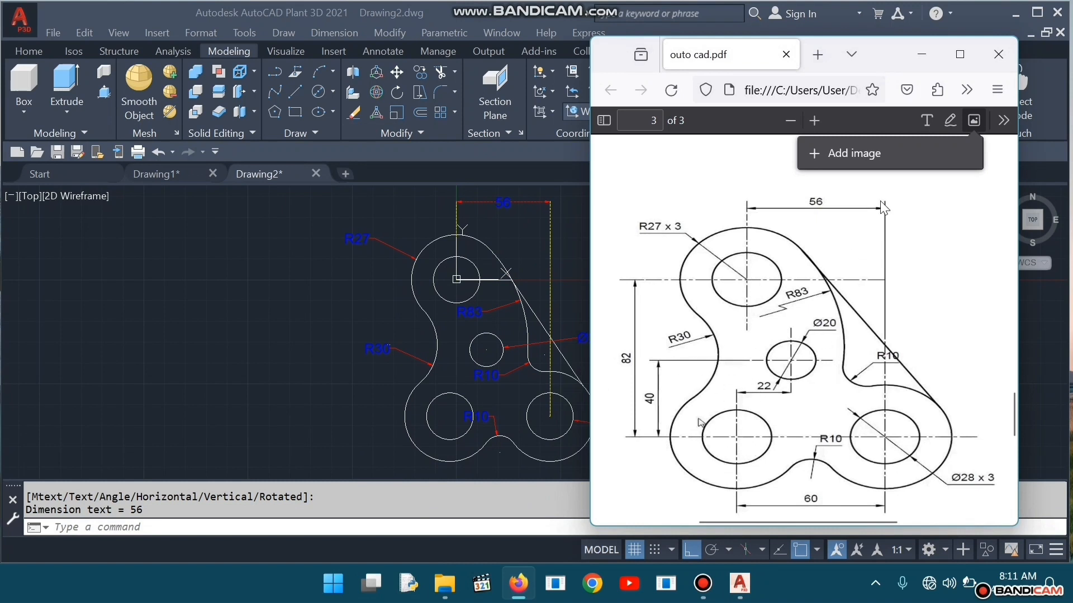
left_click(923, 54)
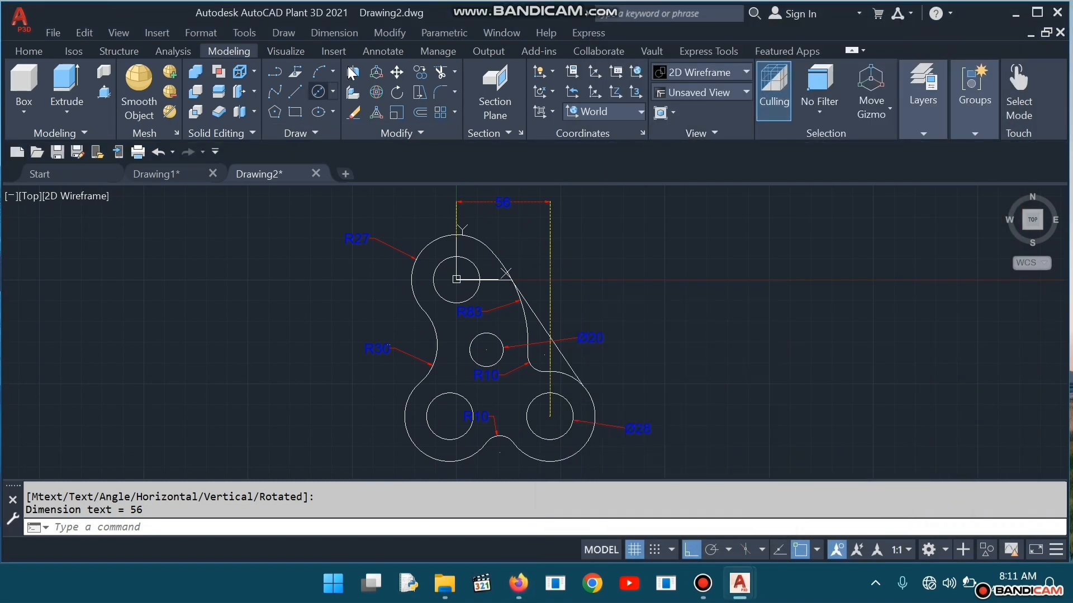
left_click(334, 33)
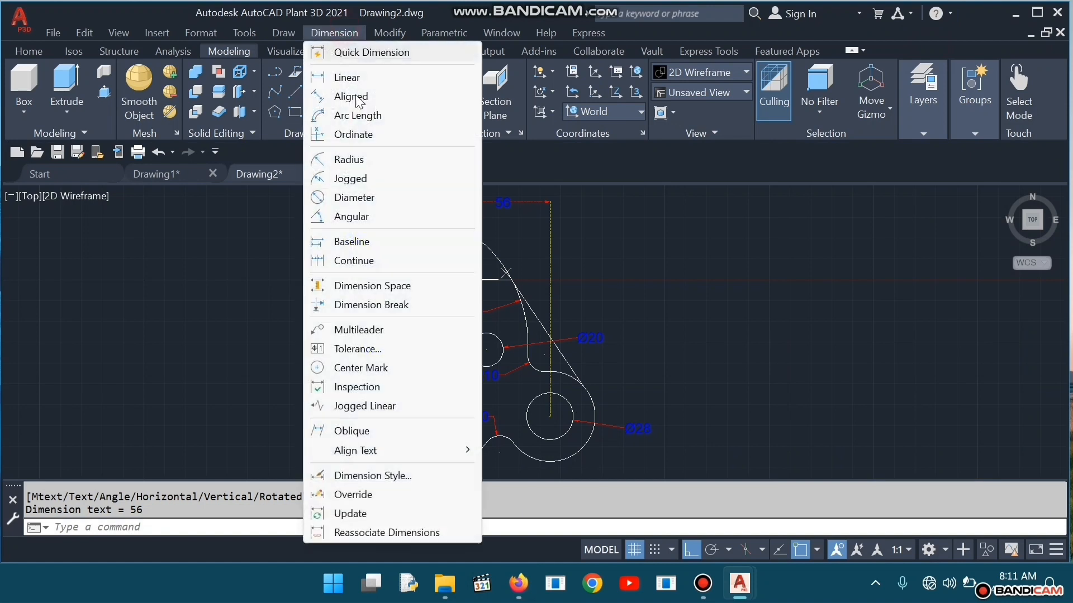
left_click(366, 79)
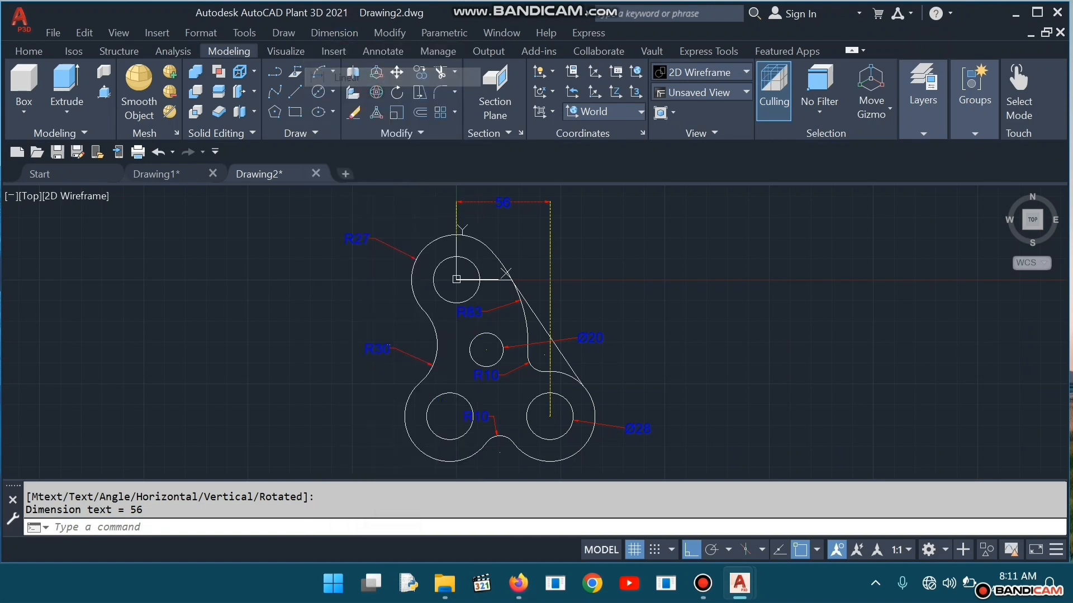
left_click(456, 280)
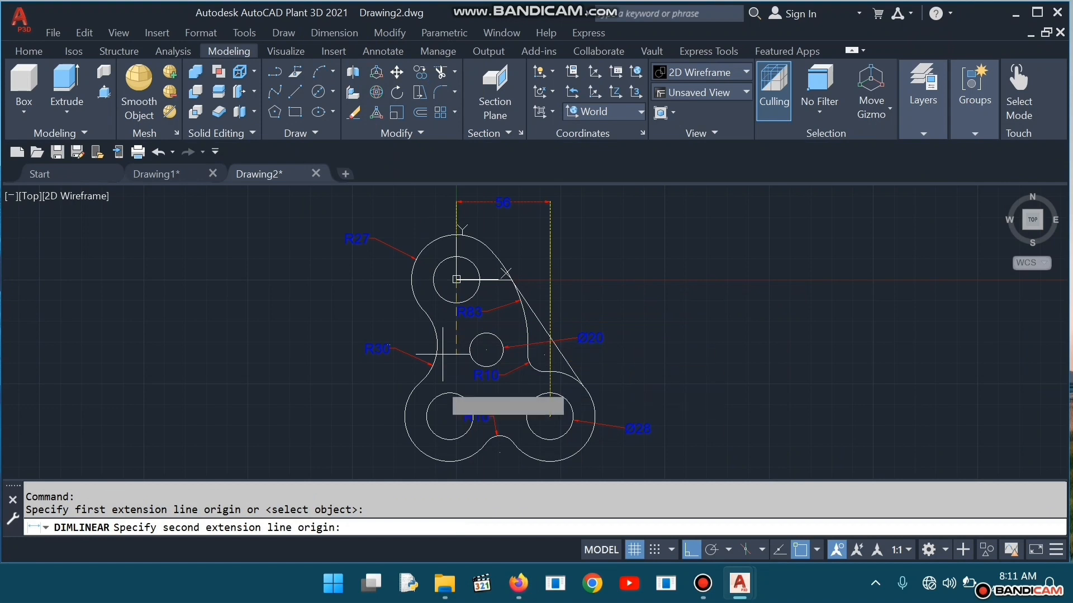
left_click(449, 417)
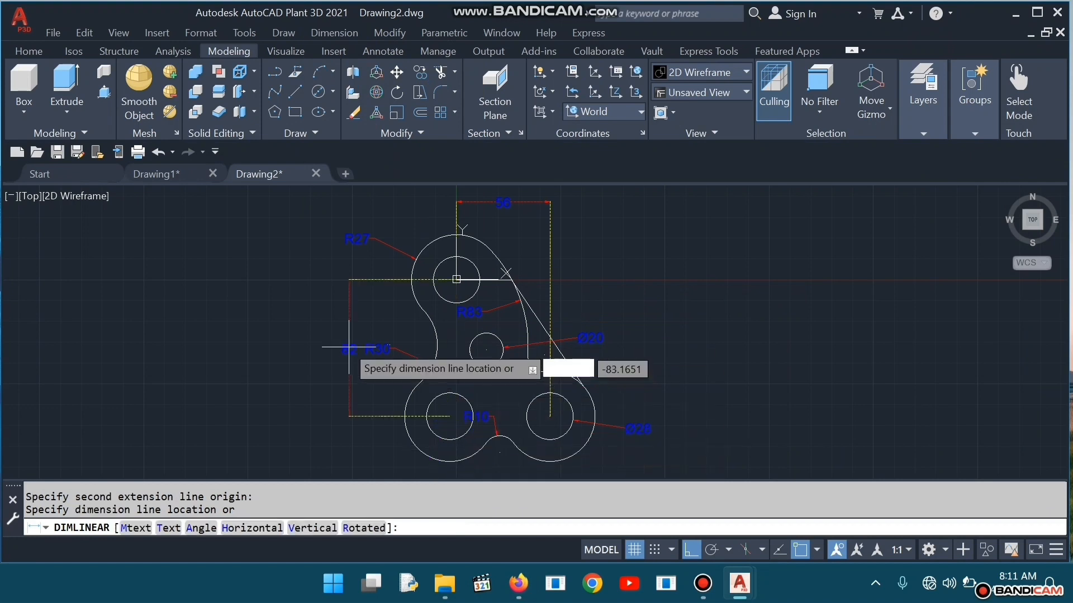
left_click(340, 334)
scroll(352, 375, "up", 2)
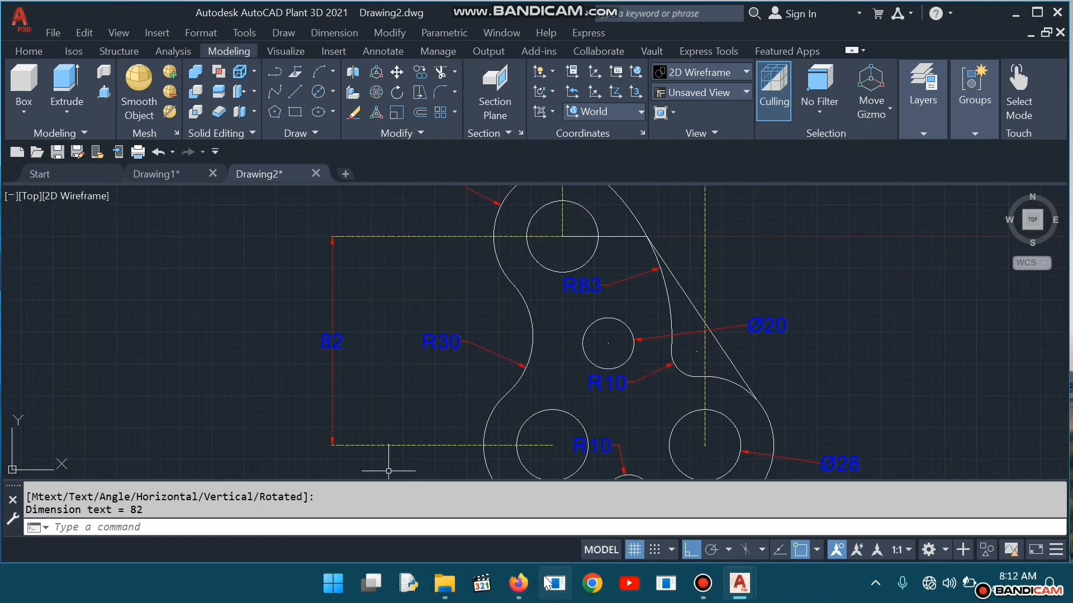
Following the reference PDF, add a horizontal linear dimension between the two lower hole centres, placed below the plate
mouse_move(519, 587)
left_click(525, 493)
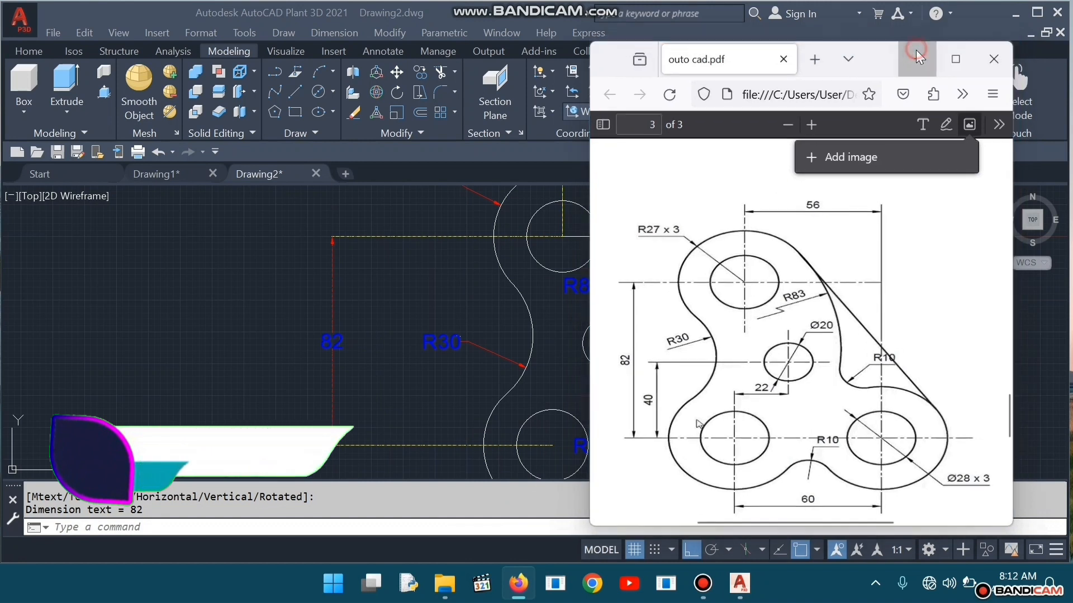
left_click(916, 49)
left_click(340, 32)
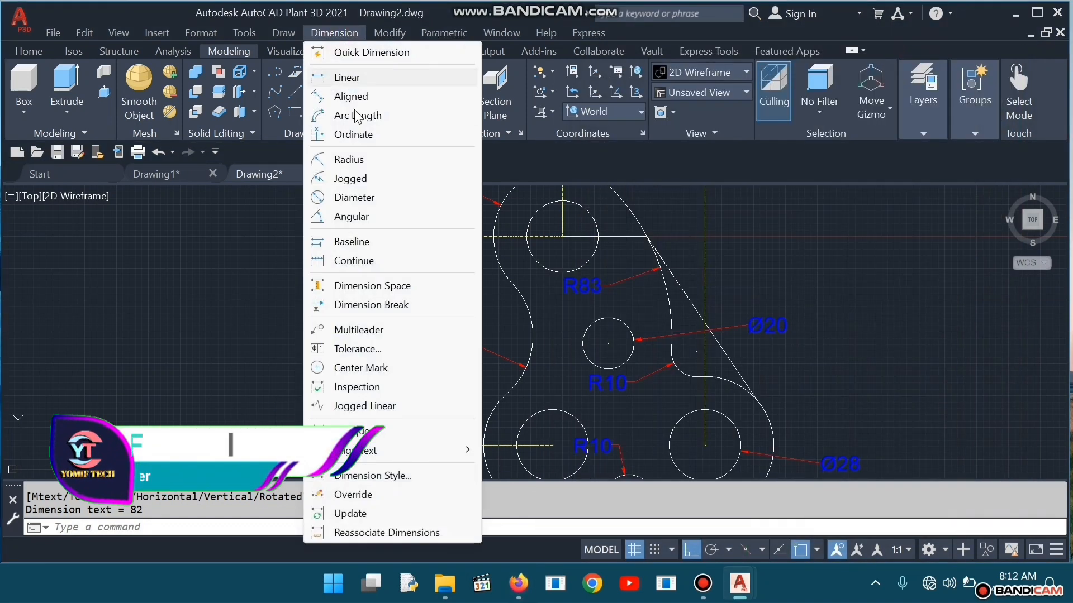
left_click(318, 75)
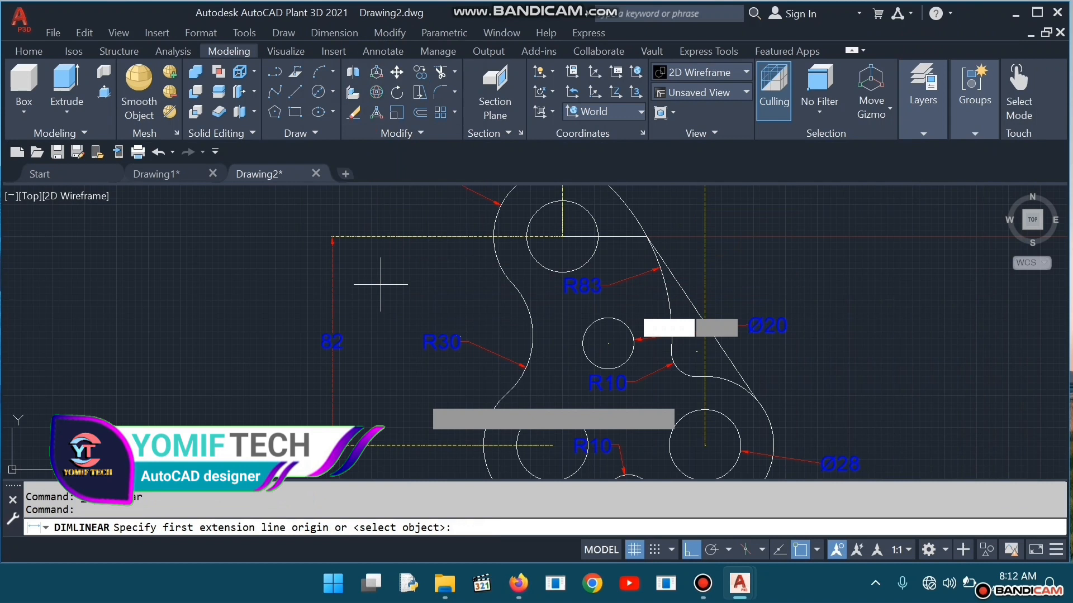
left_click(552, 446)
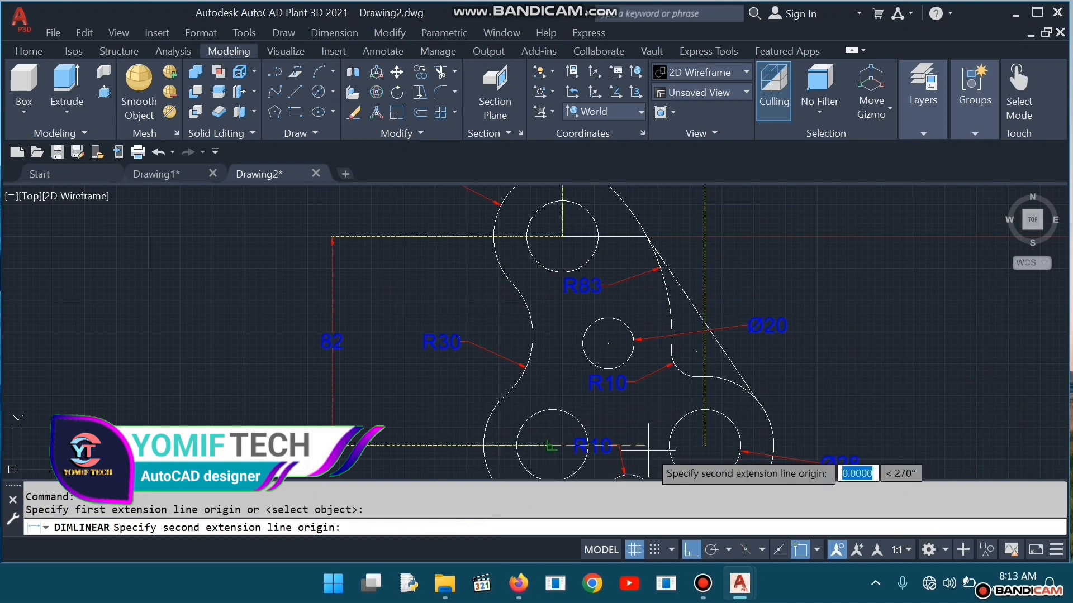
left_click(705, 445)
scroll(701, 442, "down", 2)
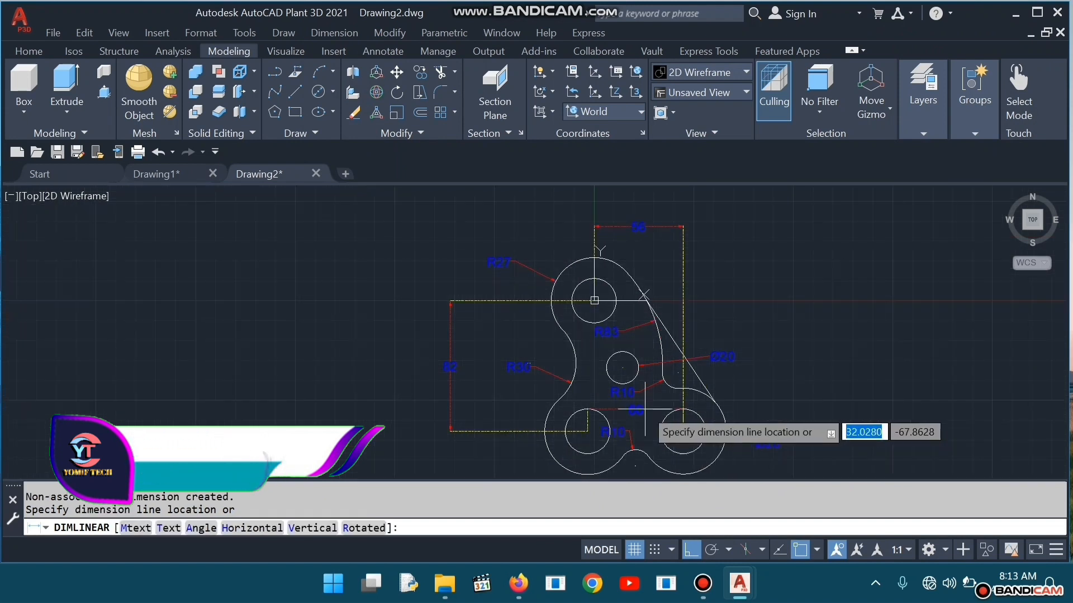
mouse_move(640, 313)
middle_mouse_down()
mouse_move(640, 348)
mouse_move(660, 207)
middle_mouse_up()
left_click(652, 418)
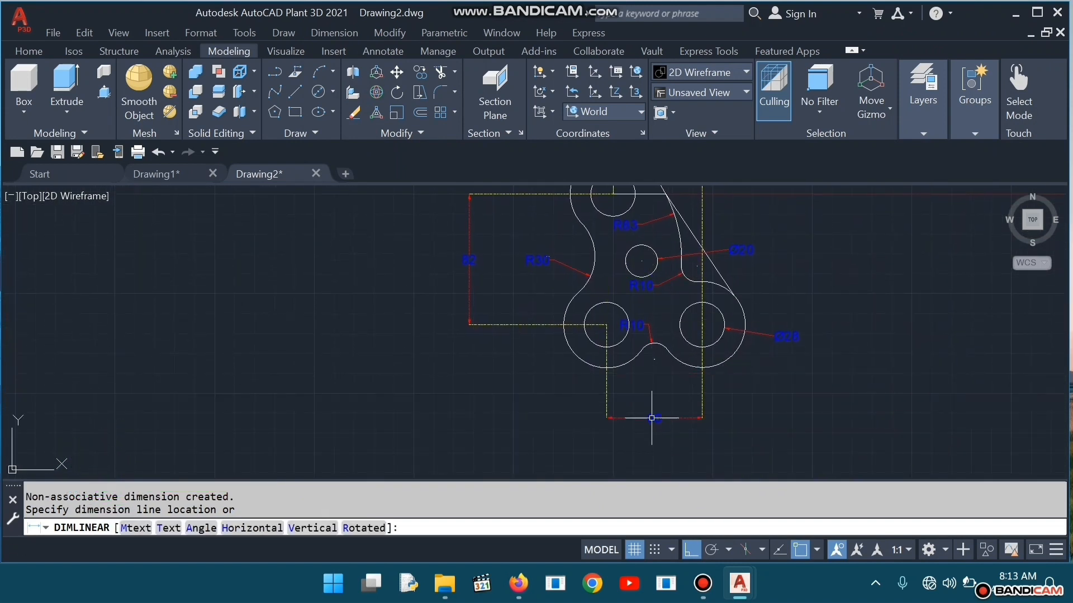
Following the reference PDF, add a vertical linear dimension between the lower-left and central hole centres, placed just left of the plate
mouse_move(521, 587)
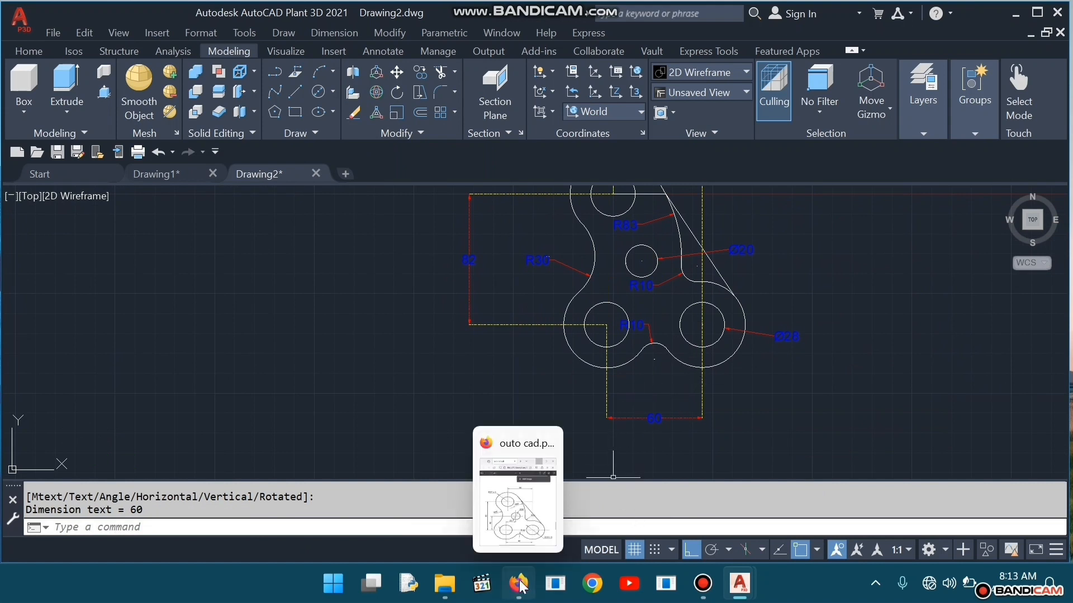
left_click(512, 538)
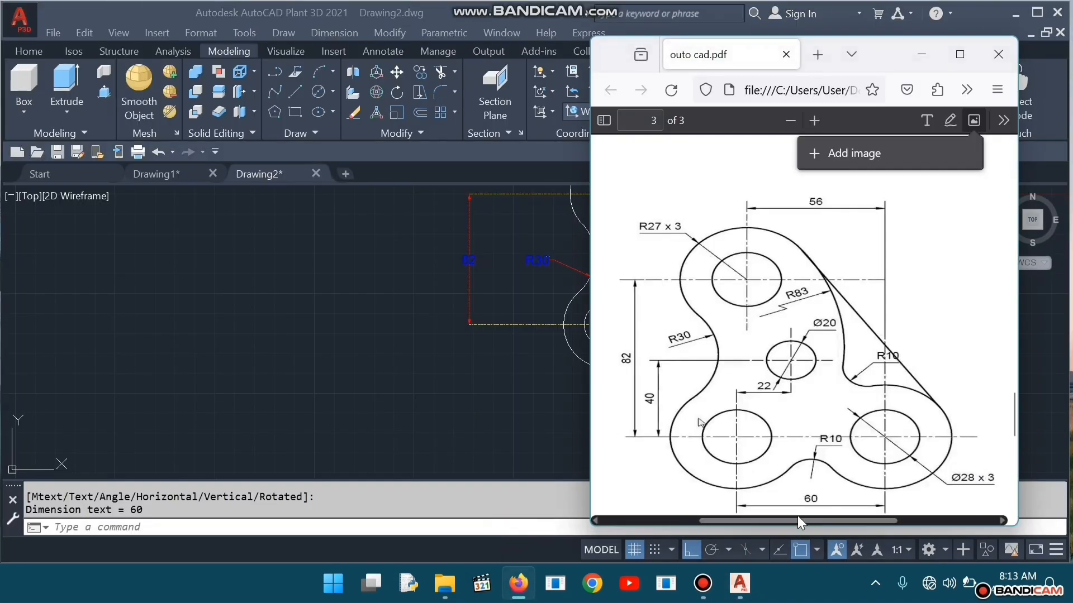
left_click(922, 54)
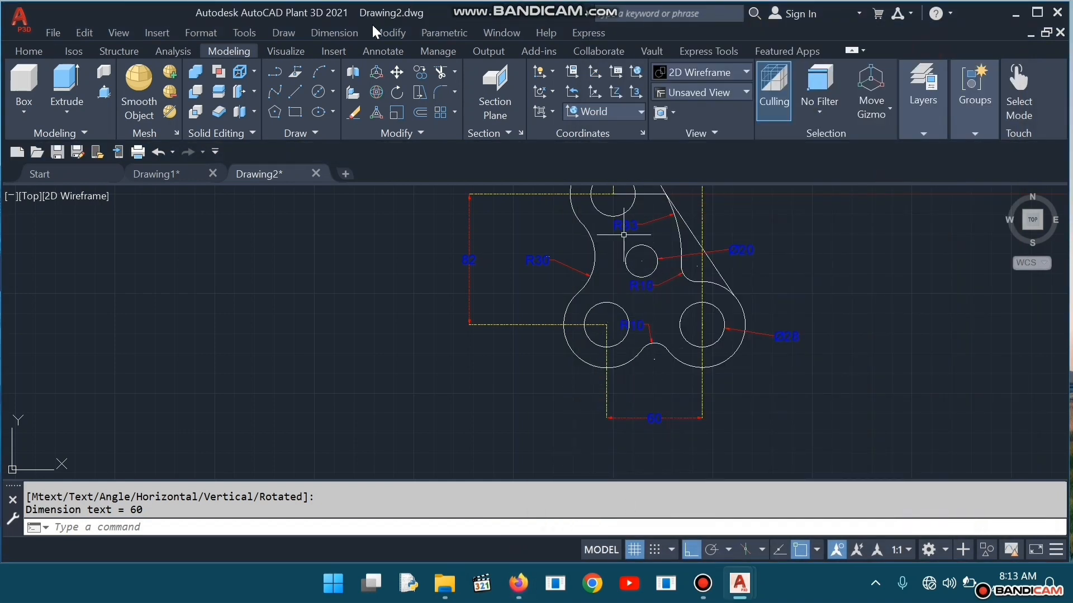
left_click(335, 33)
left_click(348, 76)
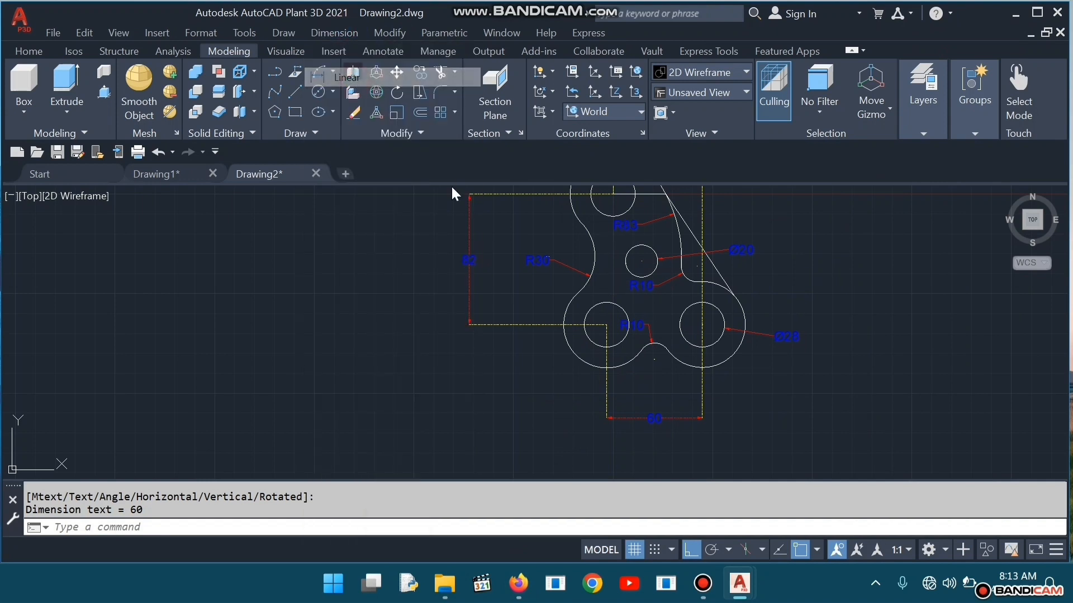
left_click(606, 325)
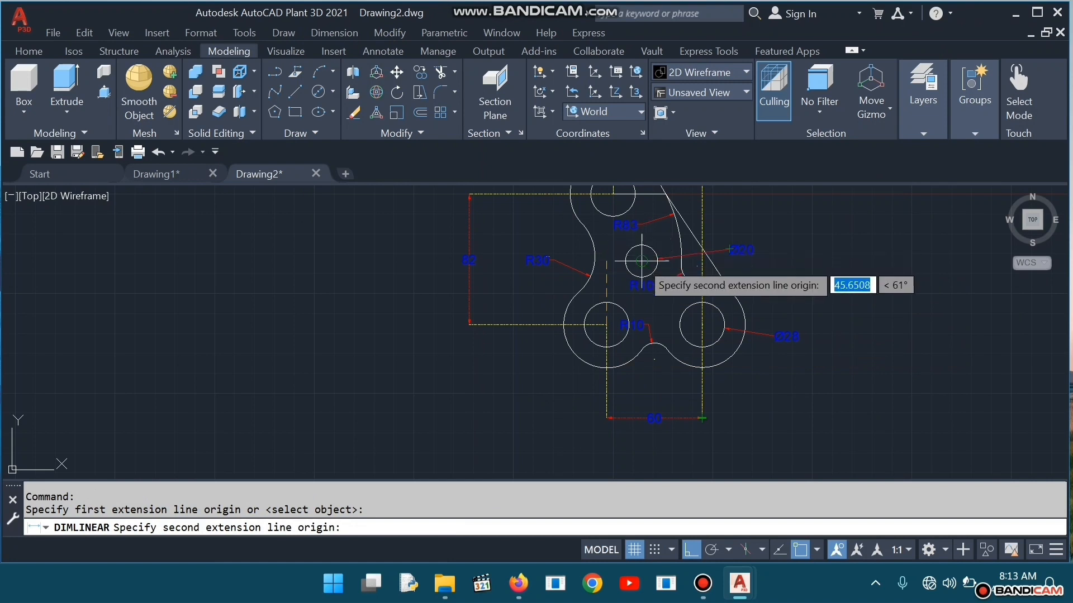
left_click(641, 261)
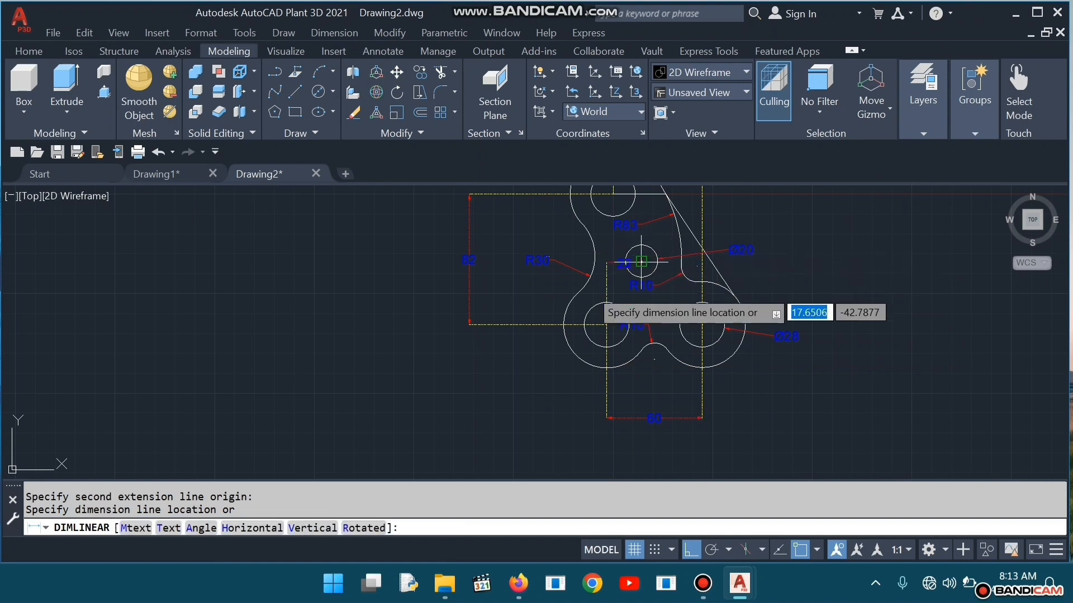
left_click(545, 295)
scroll(555, 294, "up", 4)
scroll(554, 294, "down", 2)
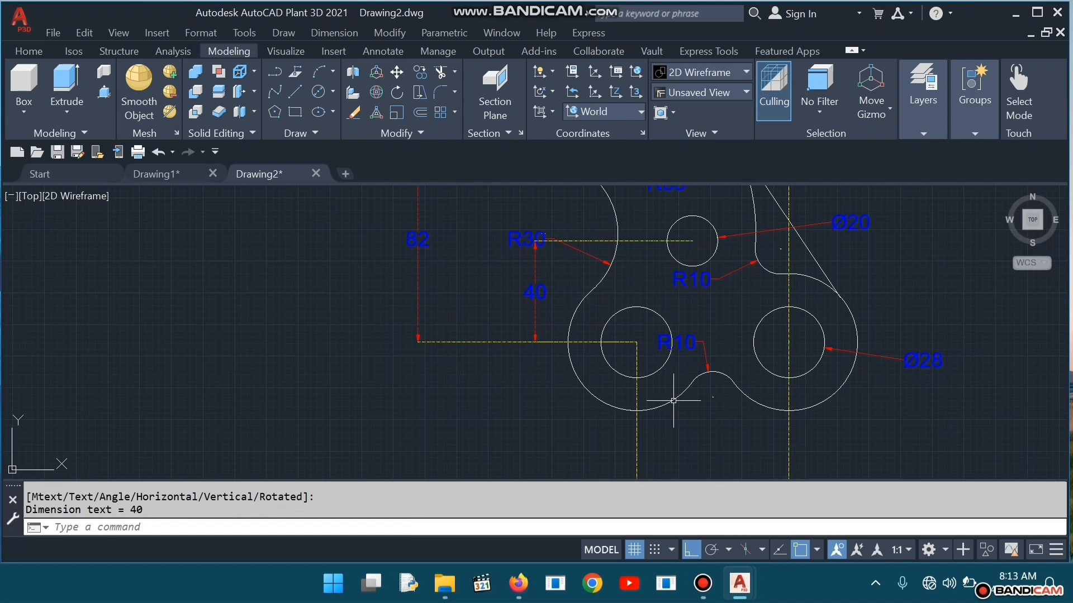
Following the reference PDF, add a horizontal linear dimension between the lower-left and central hole centres, placed between the two holes
mouse_move(535, 581)
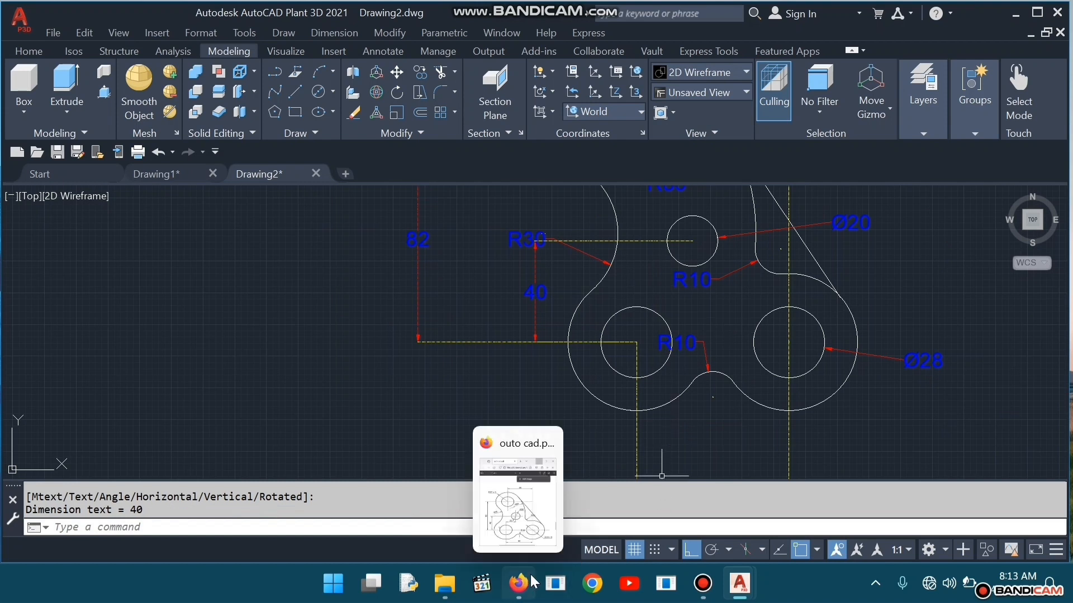
left_click(519, 510)
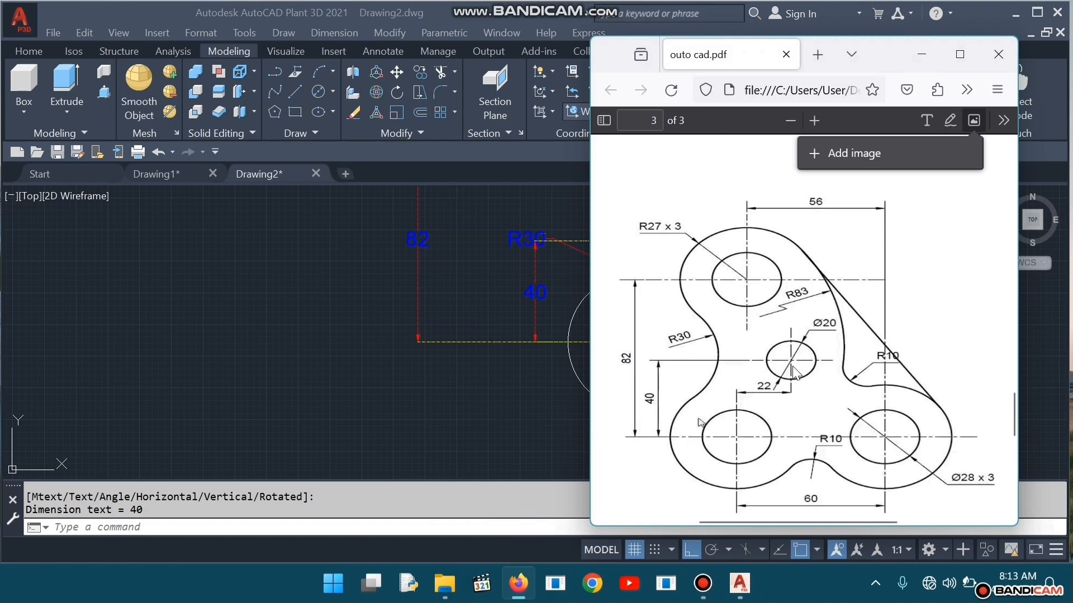
left_click(922, 51)
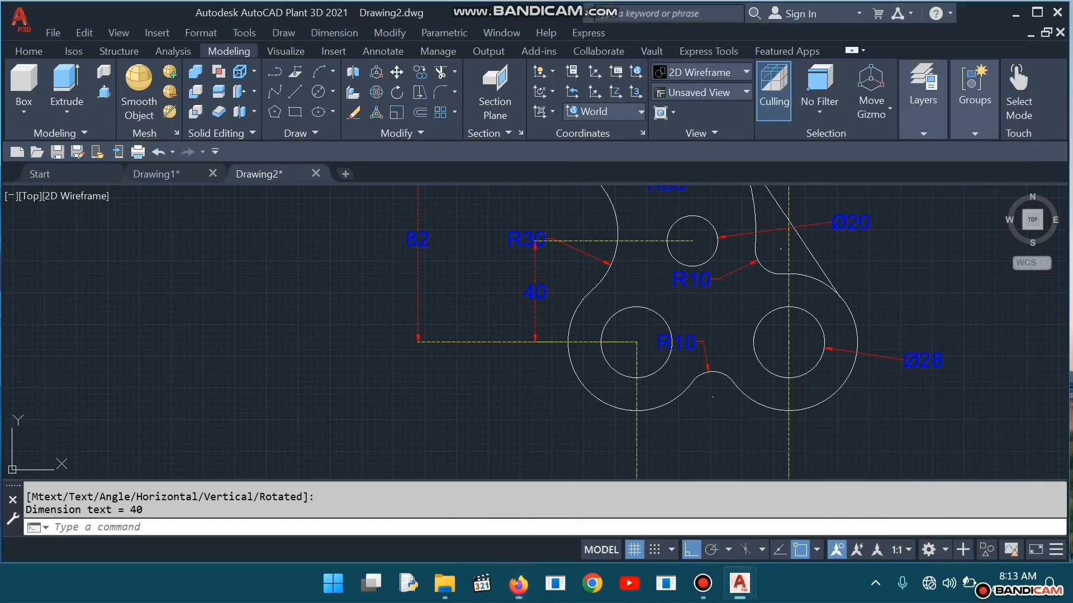
left_click(353, 35)
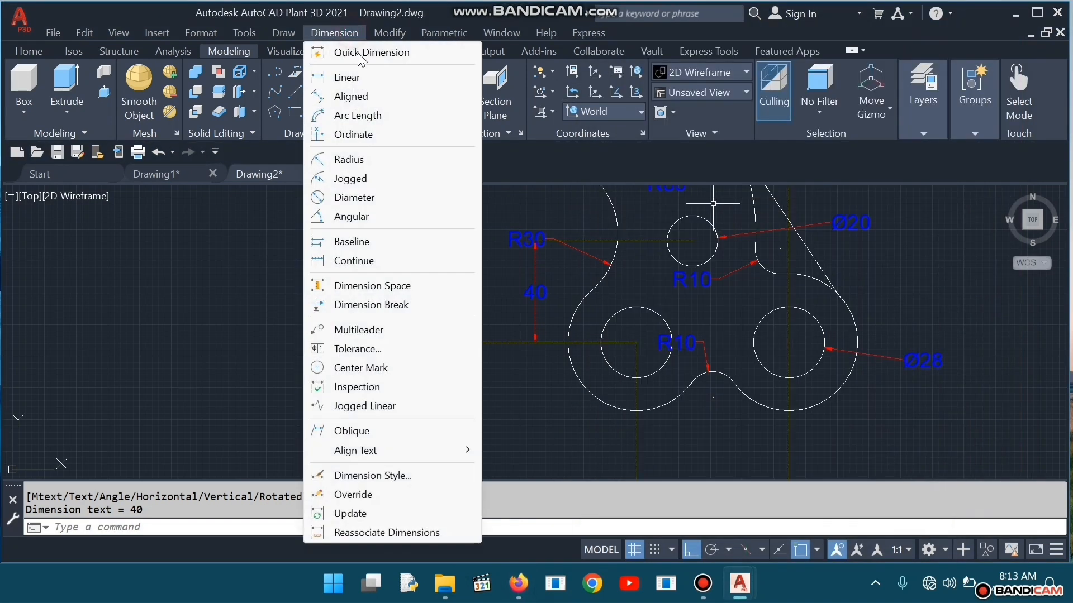
left_click(352, 77)
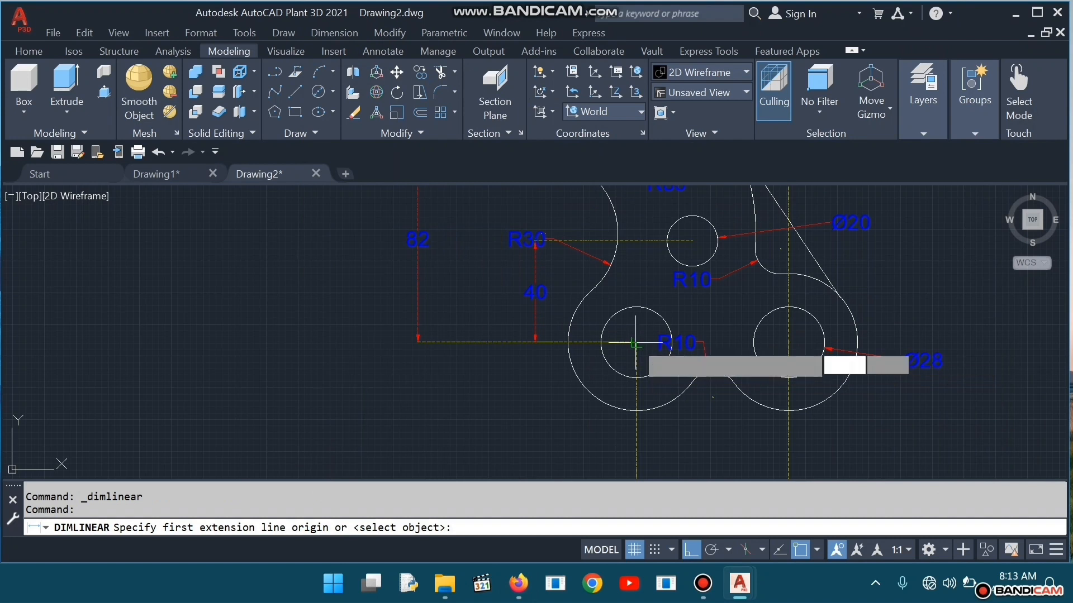
left_click(637, 342)
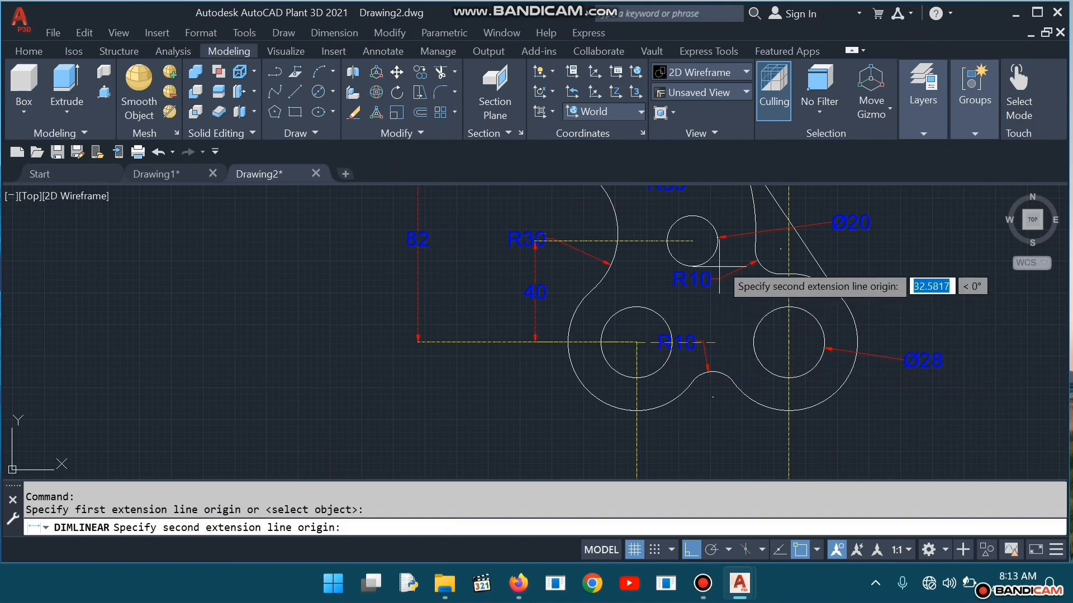
left_click(691, 242)
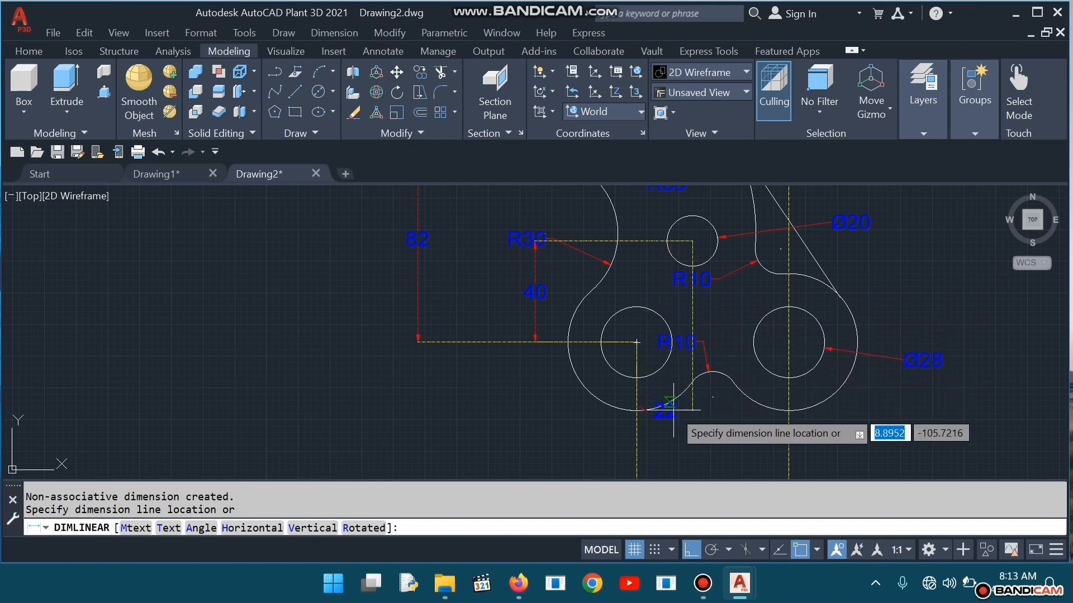
left_click(681, 299)
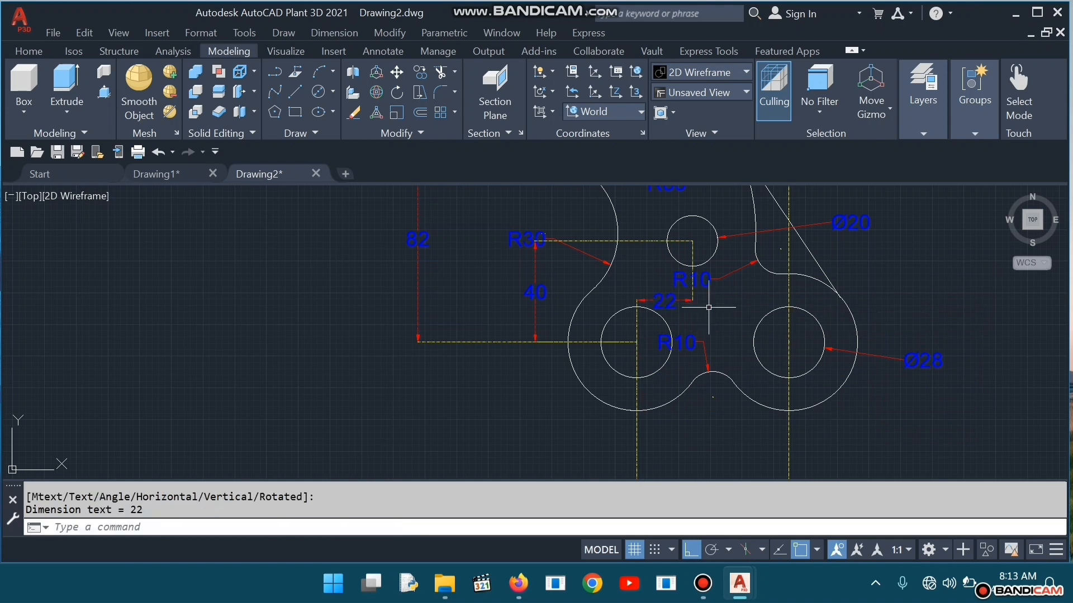
Compare the dimensioned plate with the reference PDF drawing, checking its dimensions and centre lines
scroll(702, 342, "up", 2)
mouse_move(524, 585)
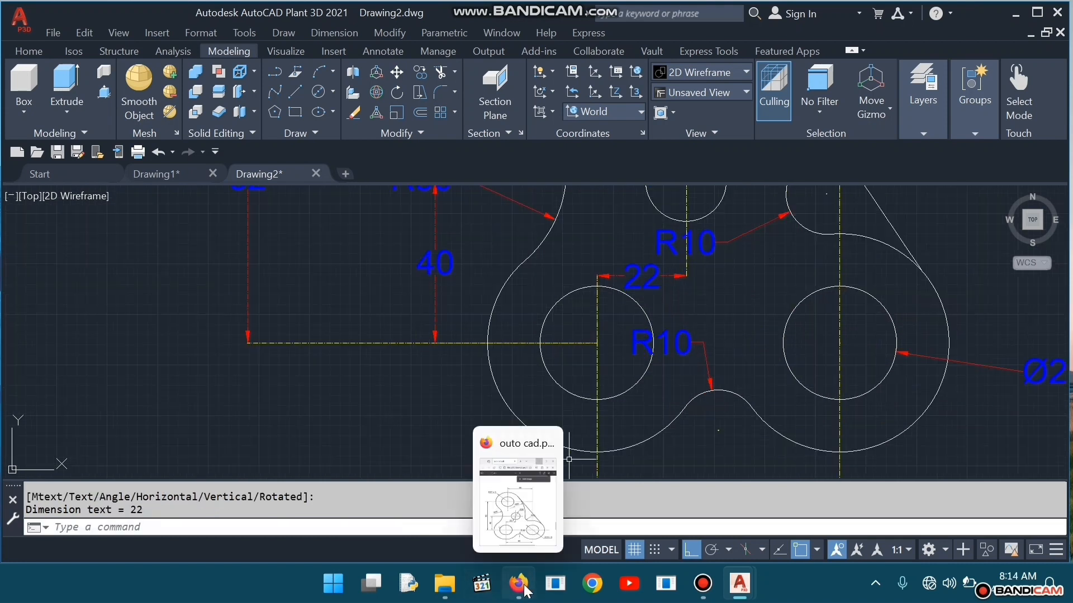
left_click(520, 503)
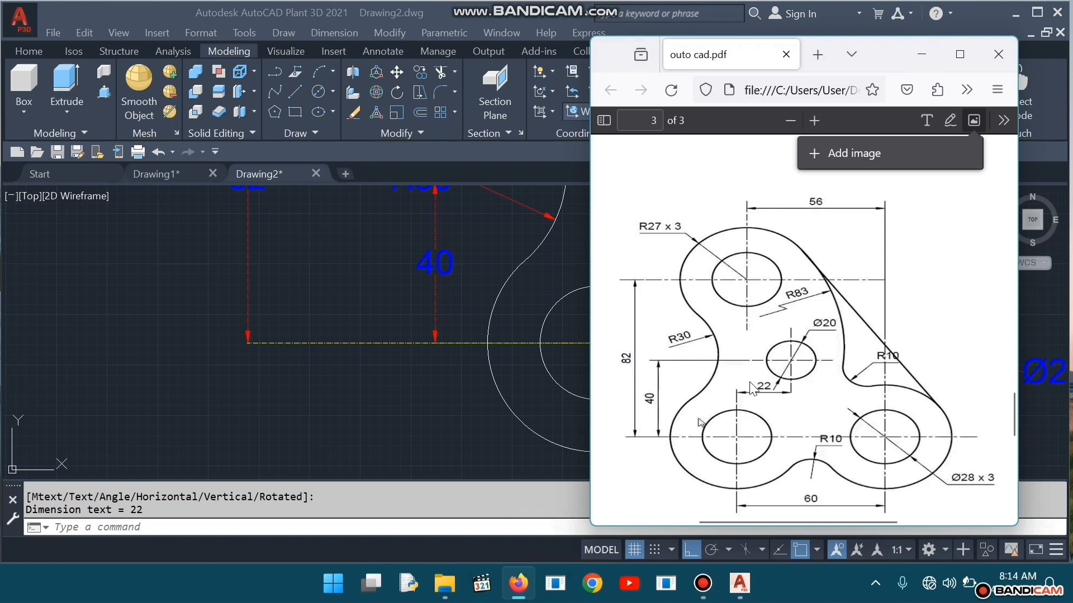
scroll(881, 463, "up", 1)
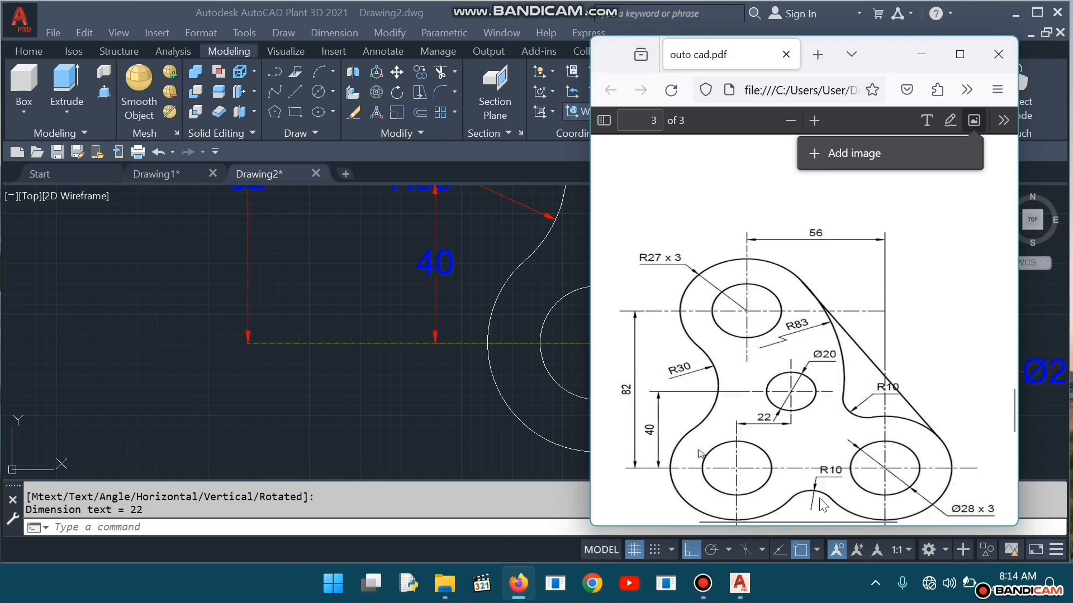
left_click(921, 56)
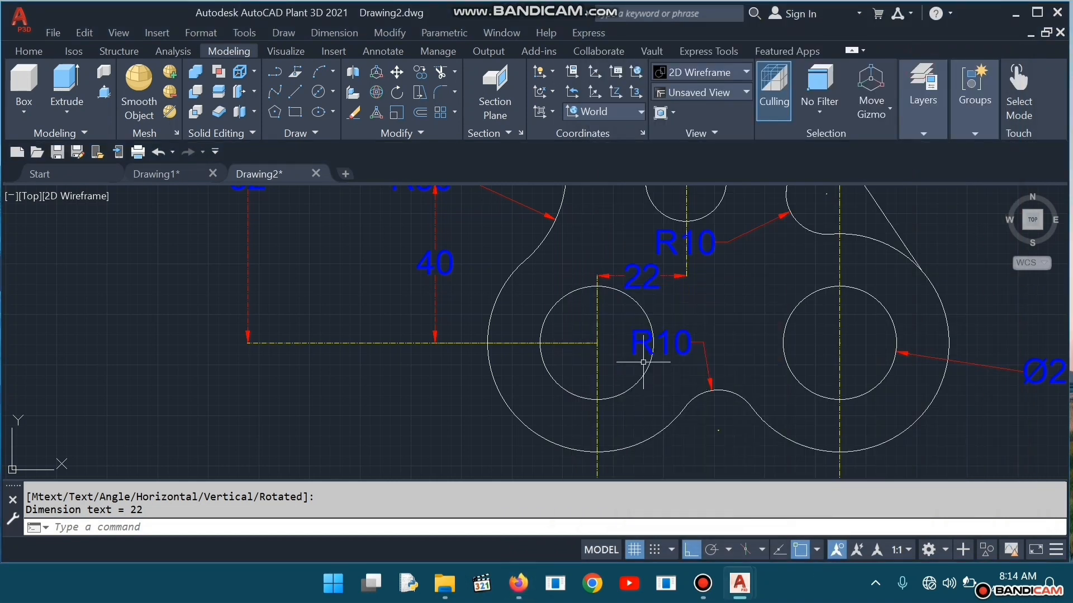
scroll(759, 190, "down", 8)
middle_click_drag(741, 205, 709, 308)
scroll(712, 308, "up", 4)
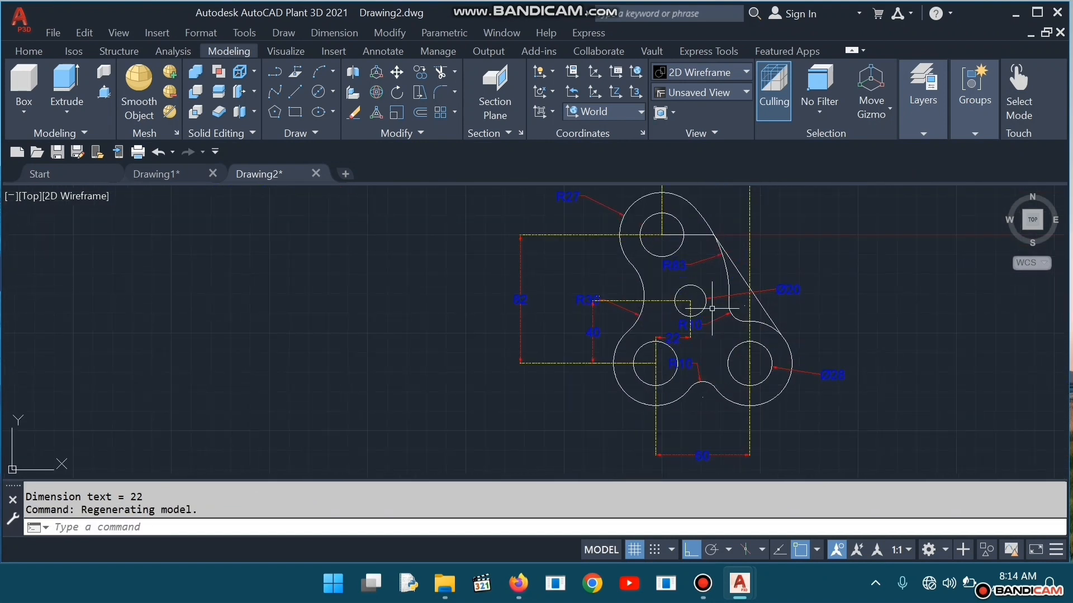
Set the colour of the layer lim to blue
left_click(921, 133)
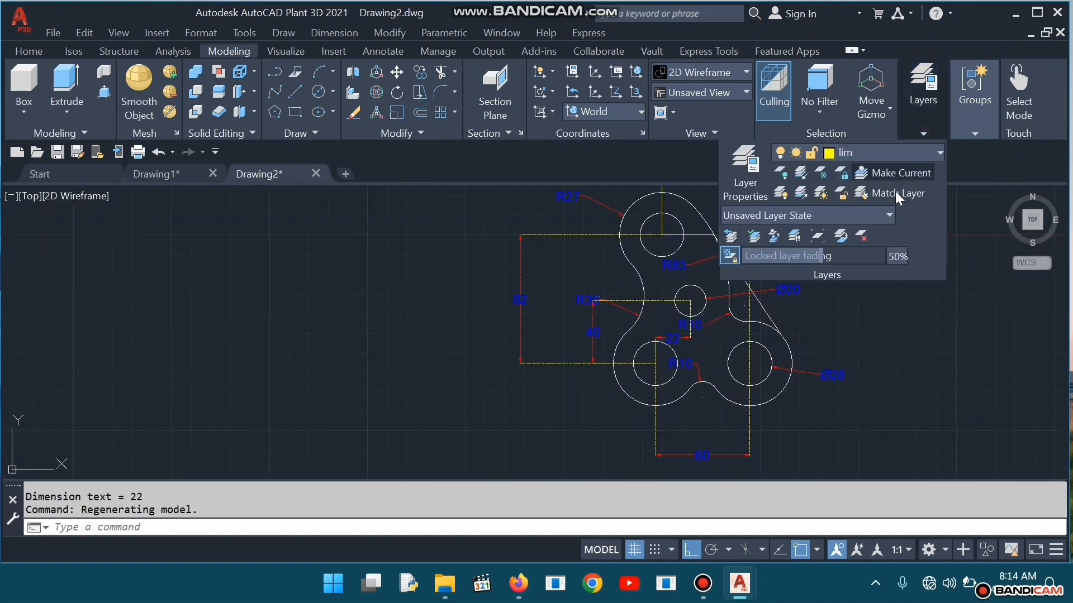
left_click(829, 154)
left_click(838, 214)
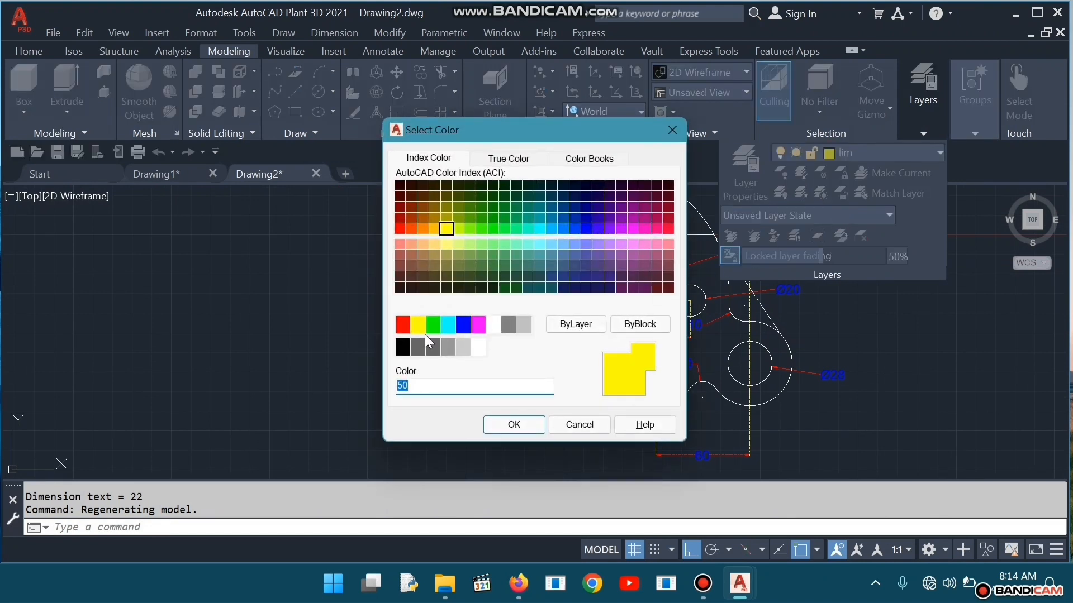
left_click(463, 326)
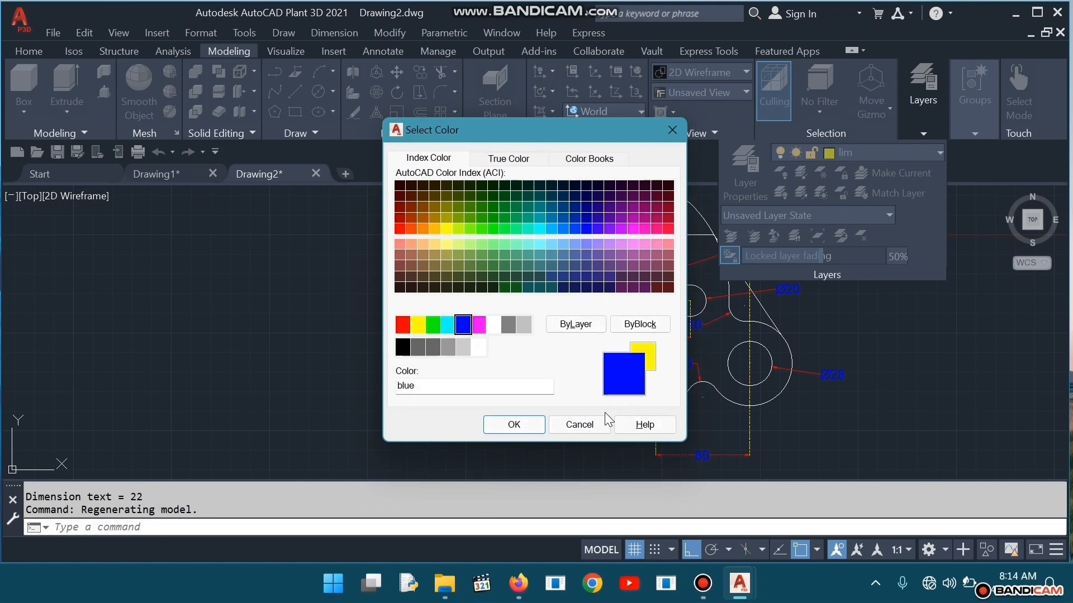
left_click(527, 425)
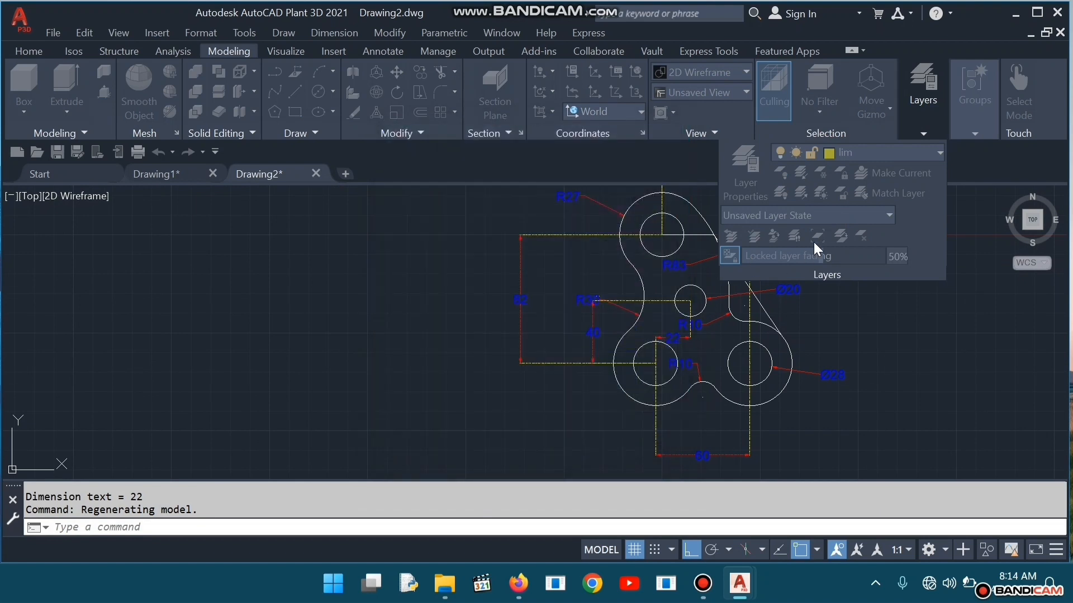
scroll(827, 225, "up", 1)
left_click(866, 333)
left_click(866, 333)
key("Escape")
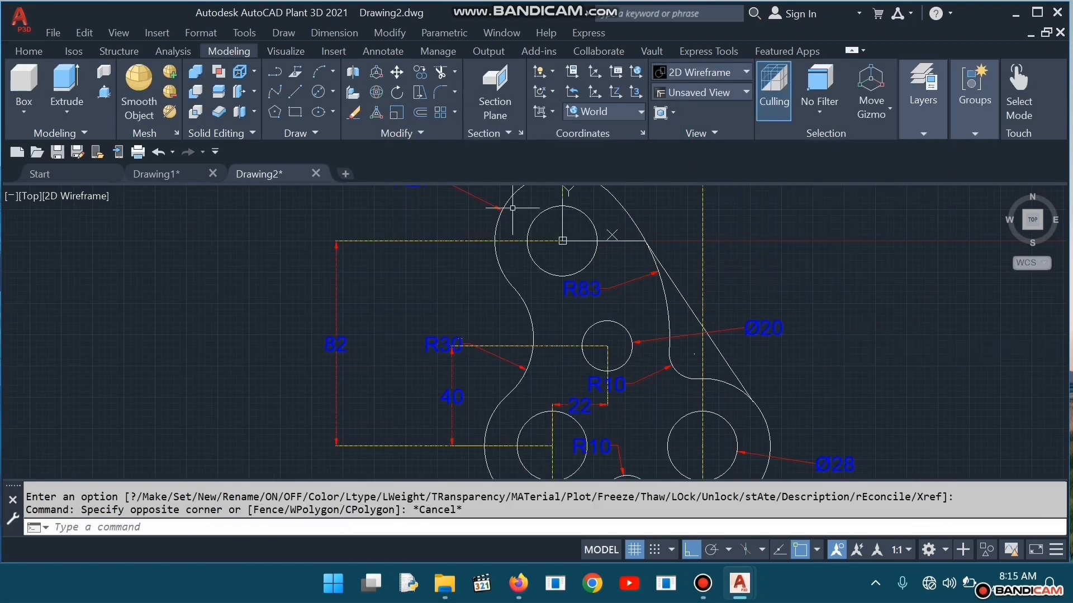
Draw a horizontal centre line from the top hole's centre leftward past the plate's outer arc
left_click(295, 92)
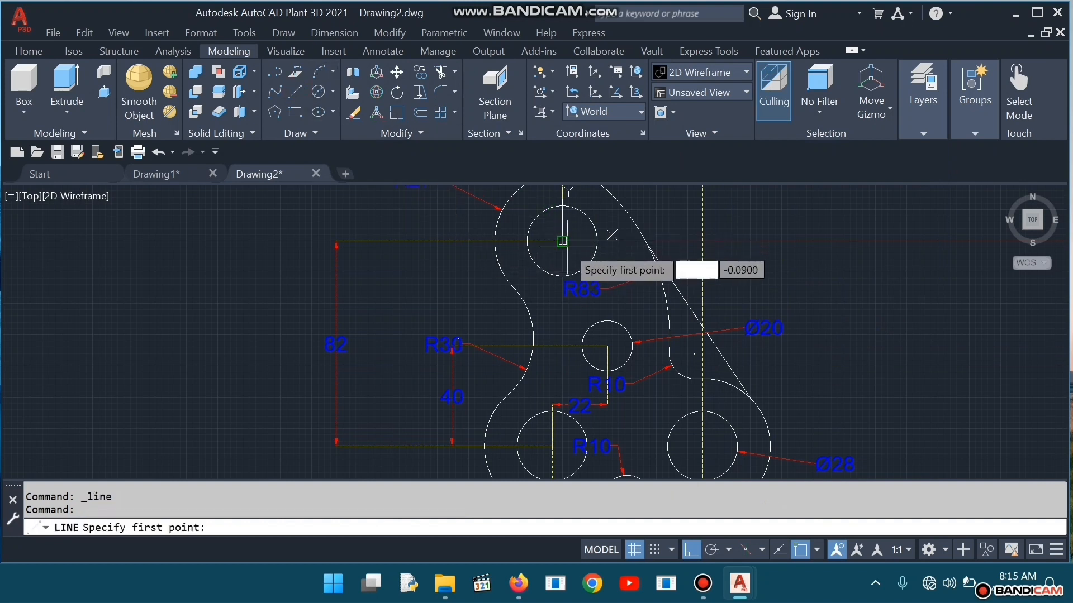
left_click(563, 241)
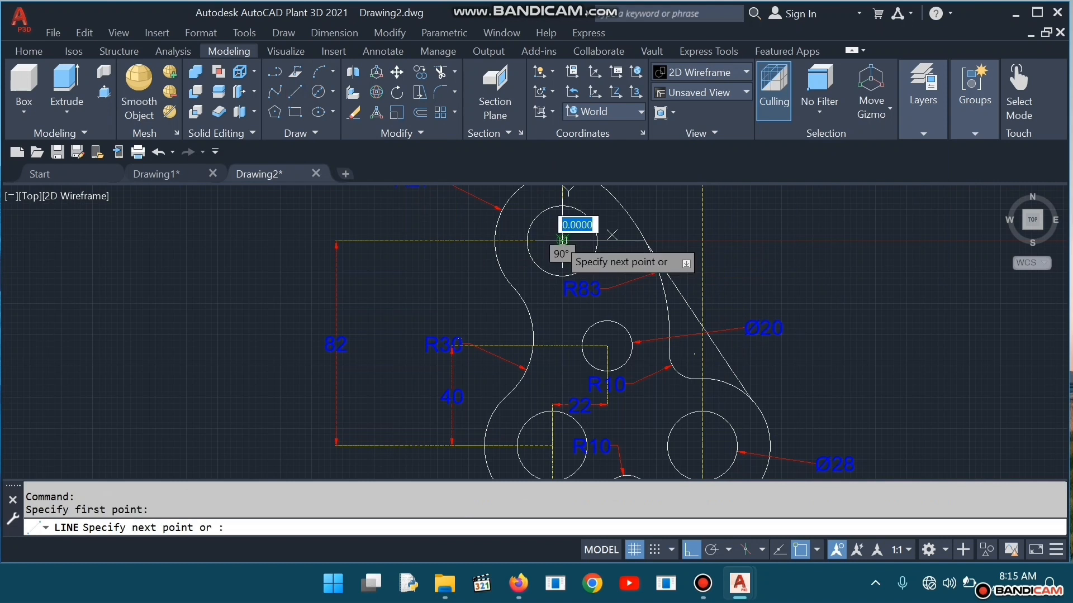
left_click(455, 242)
key("Escape")
key("Escape")
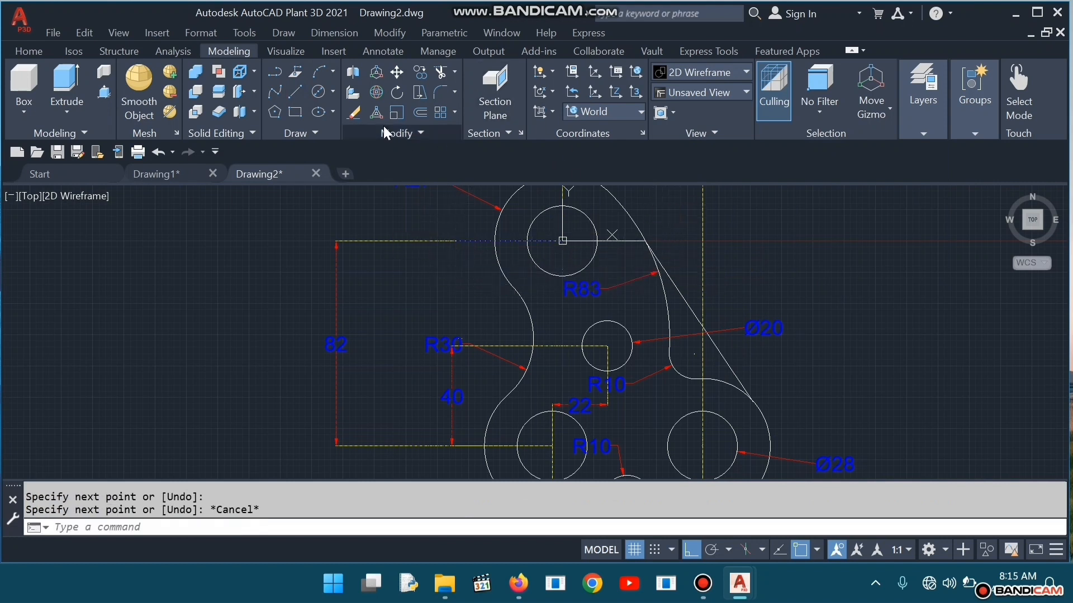
Draw a horizontal centre line from the top hole's centre rightward, ending just past the plate's slanted edge
left_click(326, 36)
key("Escape")
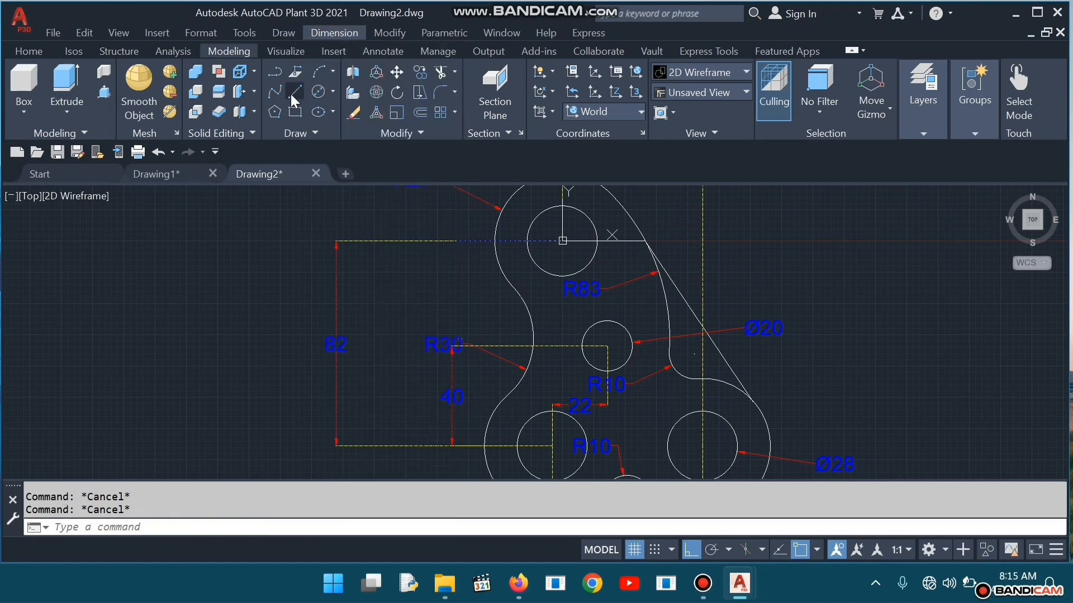
left_click(561, 240)
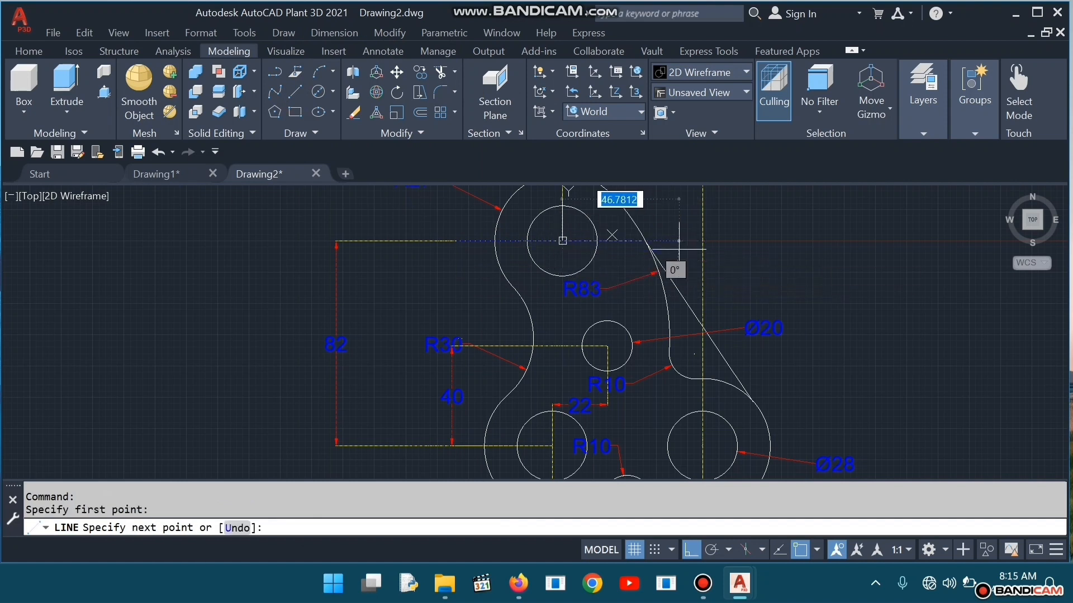
left_click(674, 241)
scroll(676, 243, "down", 3)
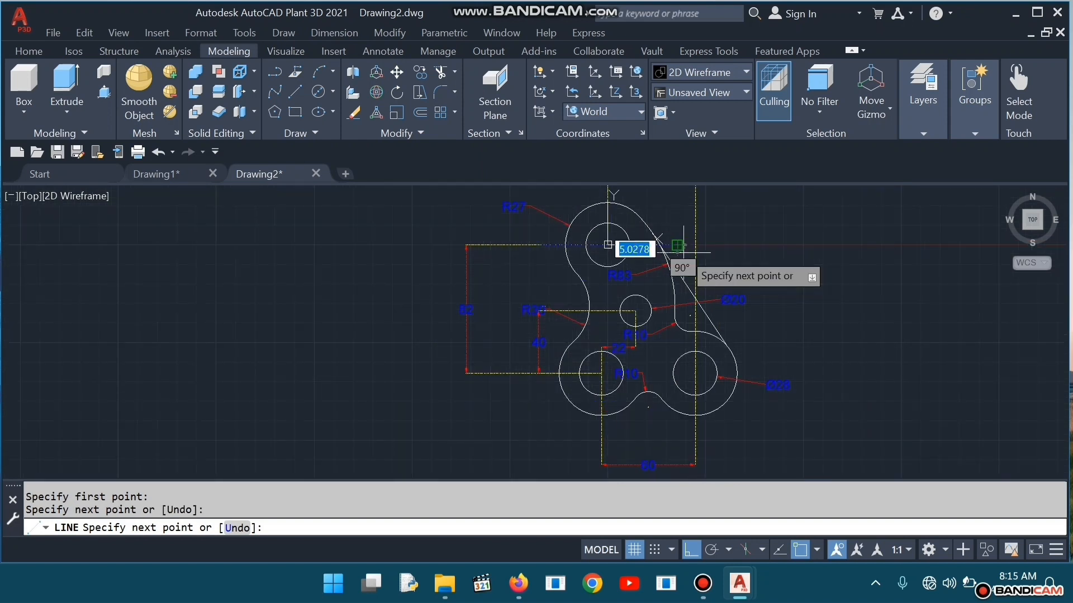
key("Escape")
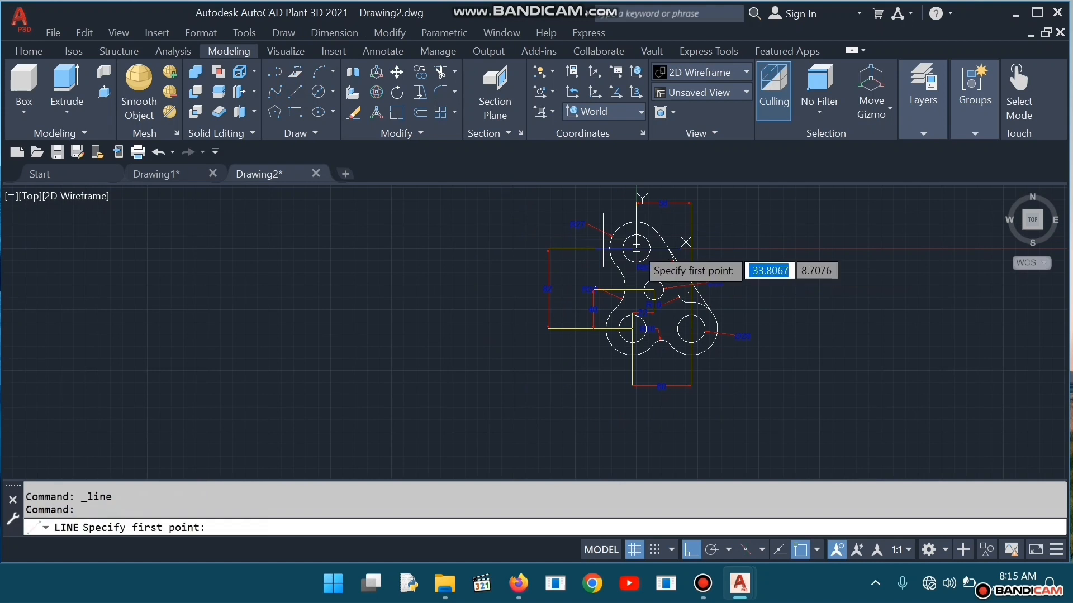
Draw a vertical centre line about 35 units long upward from the top hole's centre, past the plate's outline
left_click(636, 248)
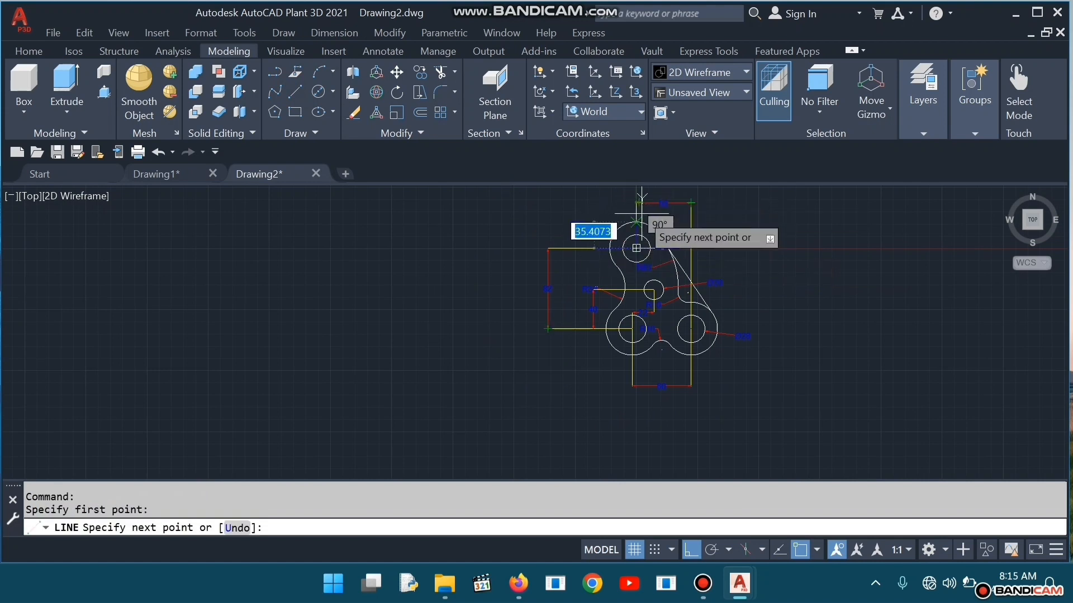
left_click(640, 213)
key("Escape")
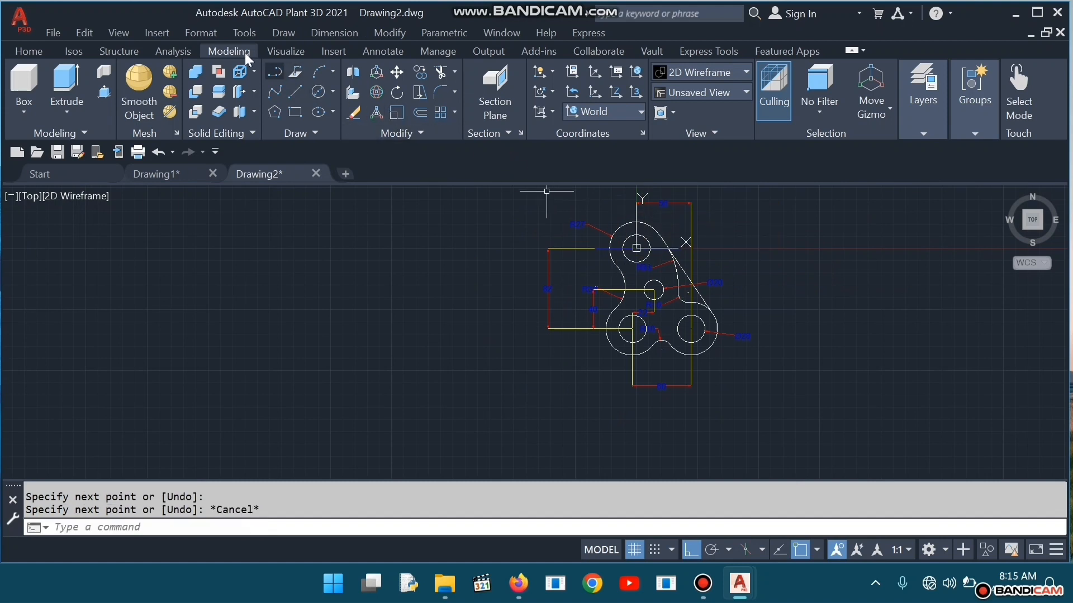
Try to draw a line from the top hole's centre down toward the central hole, and erase it
left_click(296, 91)
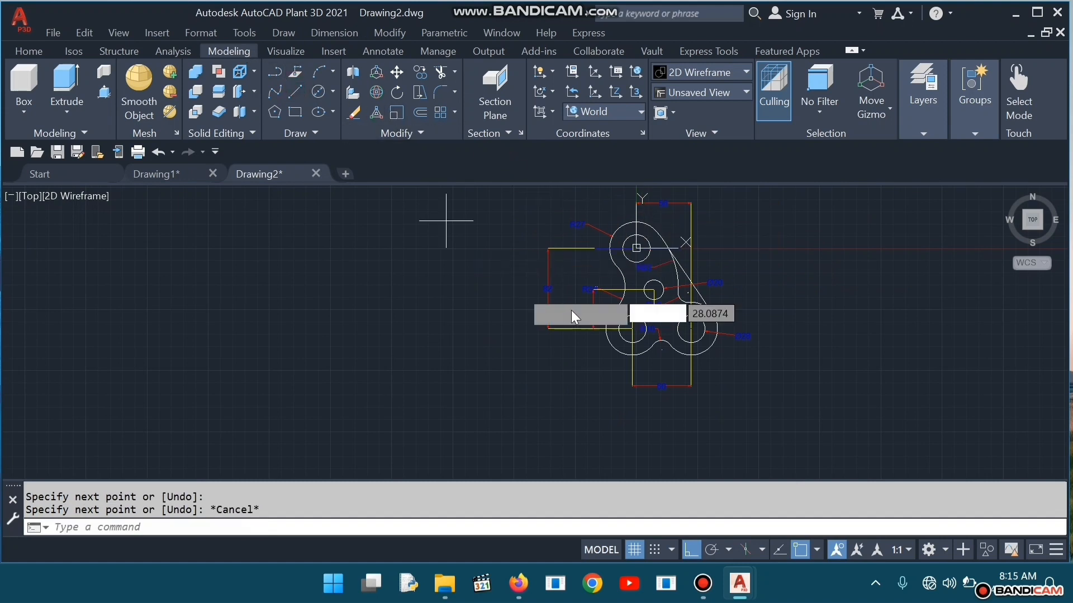
left_click(636, 248)
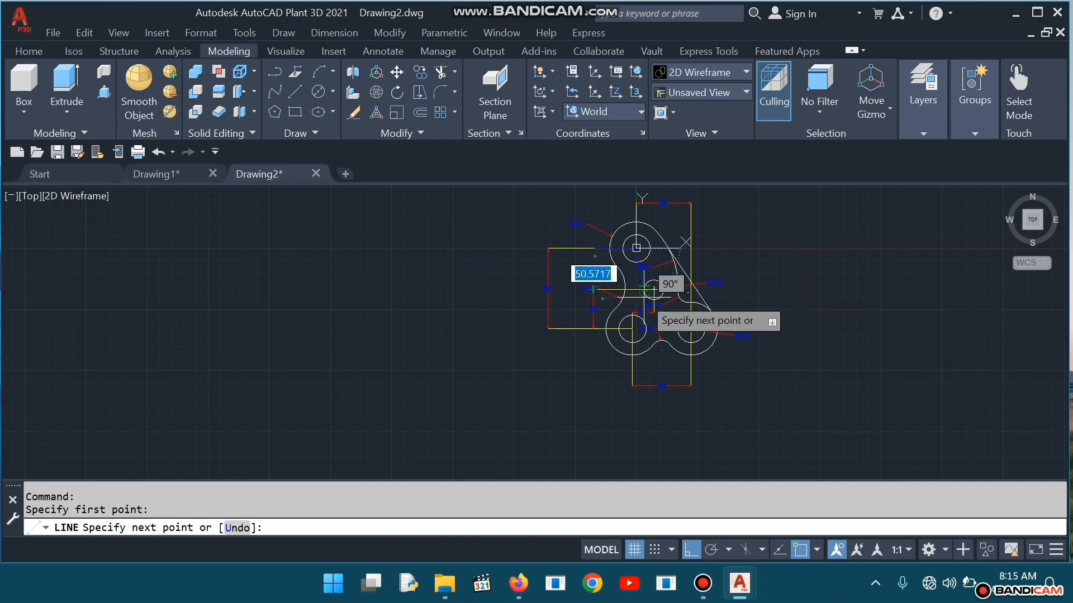
left_click(649, 292)
key("Escape")
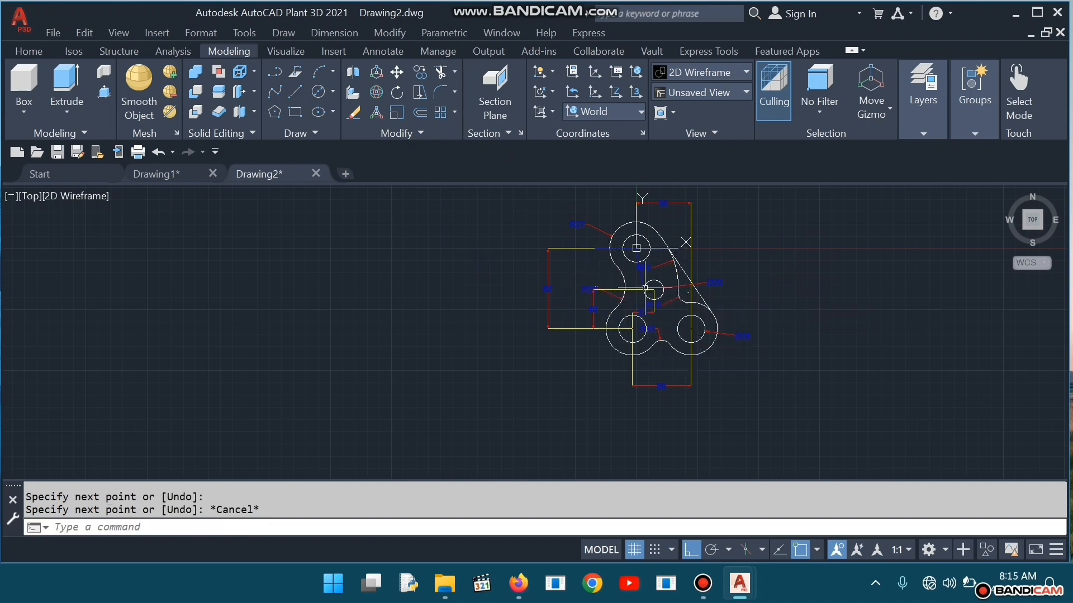
left_click(643, 276)
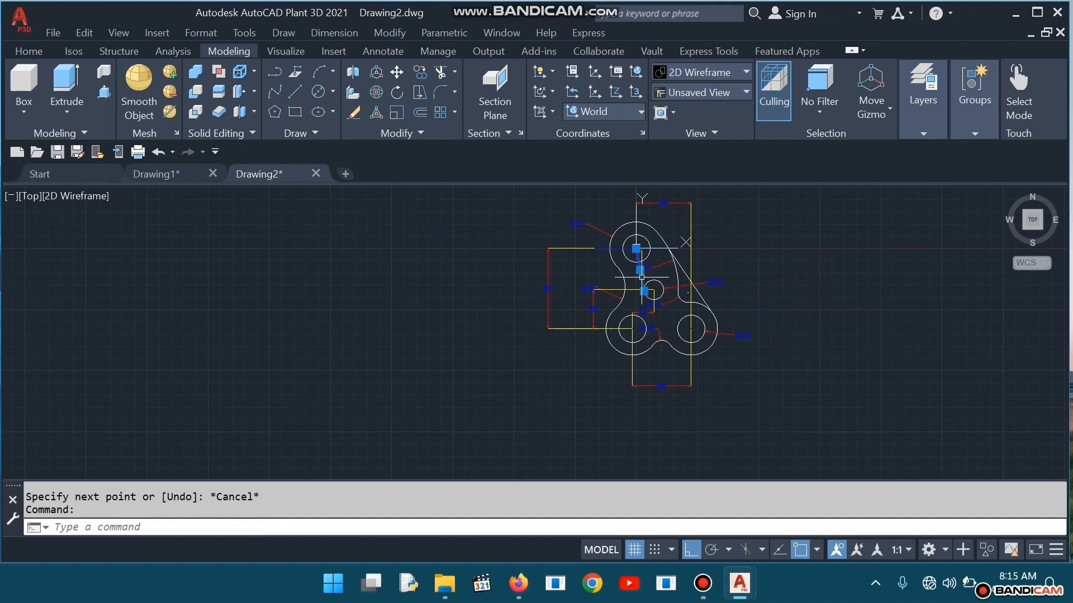
Draw a vertical centre line from the top hole's centre straight down, ending below the top hole
left_click(296, 93)
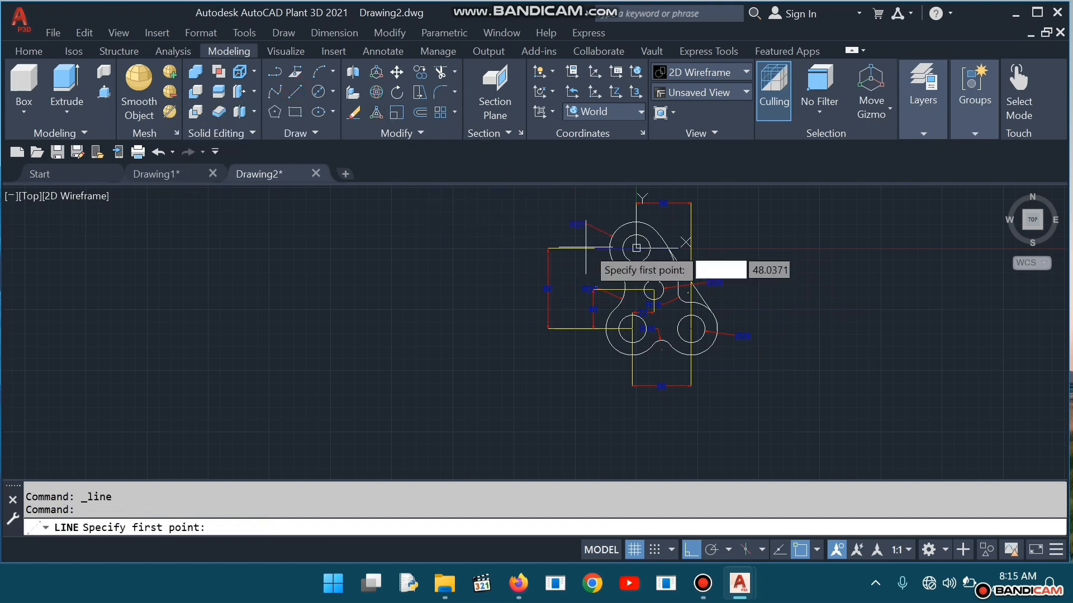
scroll(636, 248, "up", 2)
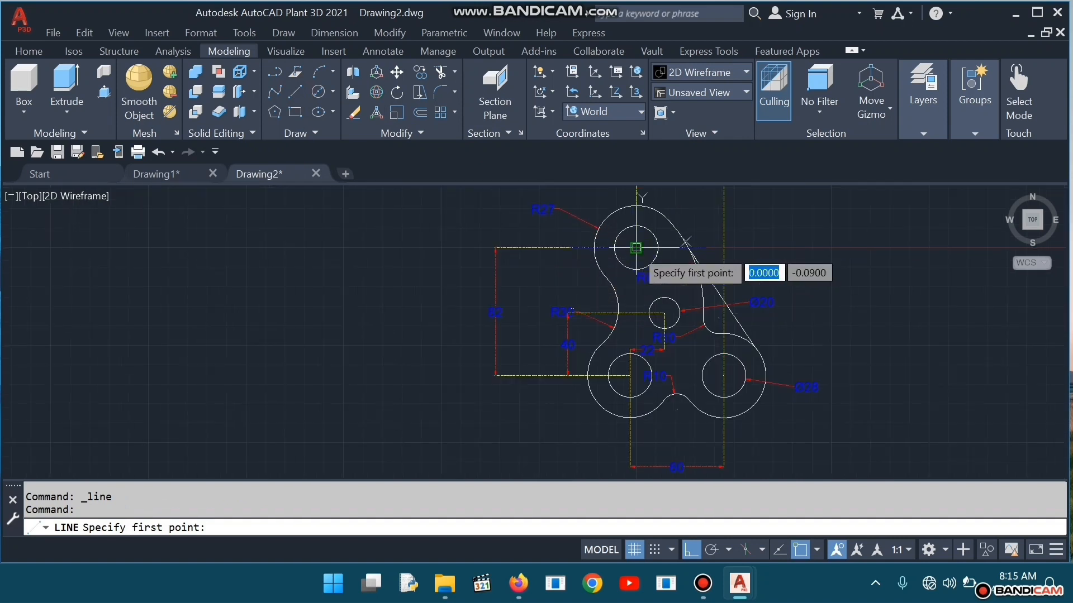
left_click(637, 247)
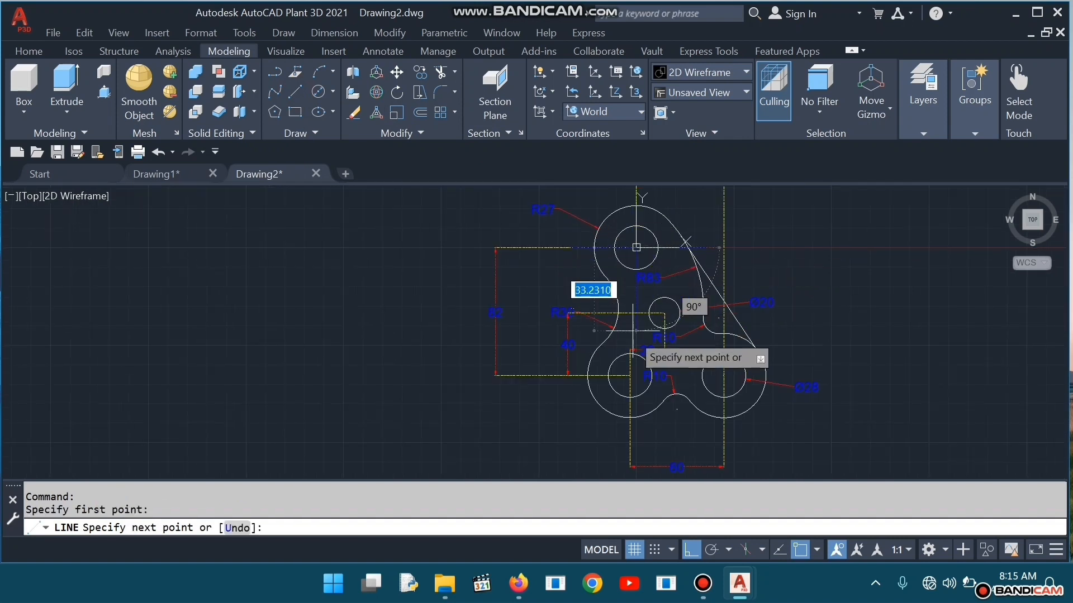
left_click(636, 296)
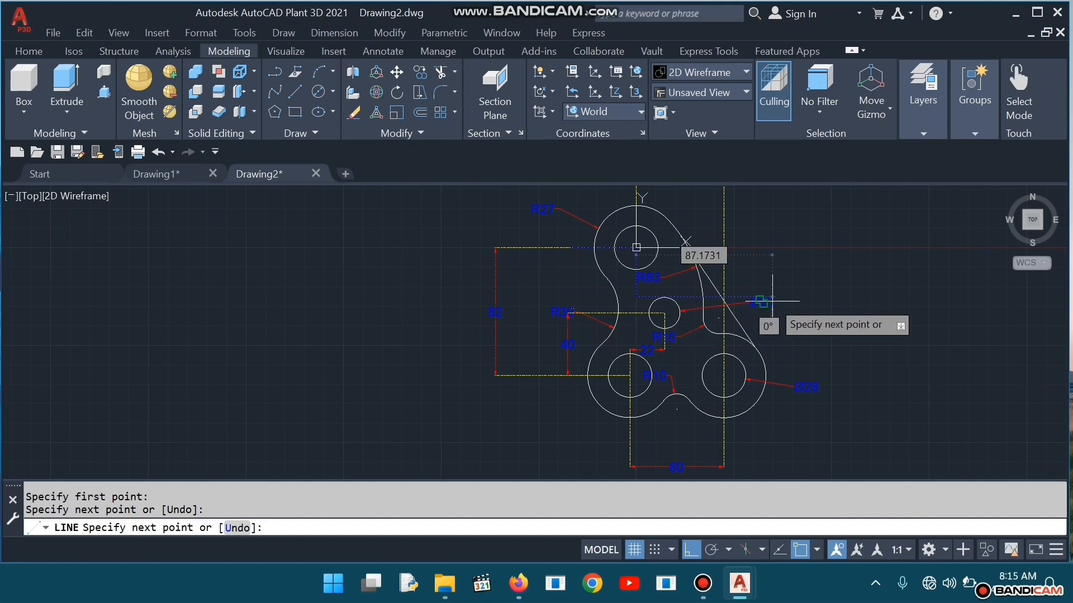
Draw a vertical centre line from the lower-right hole's centre straight down toward the plate's lower edge
key("Escape")
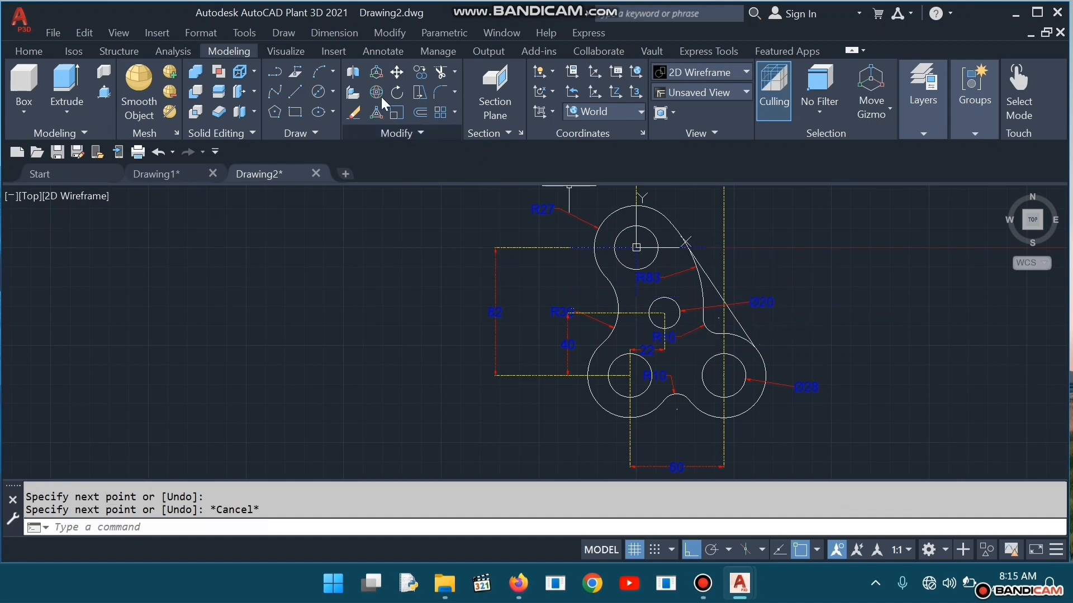
left_click(296, 90)
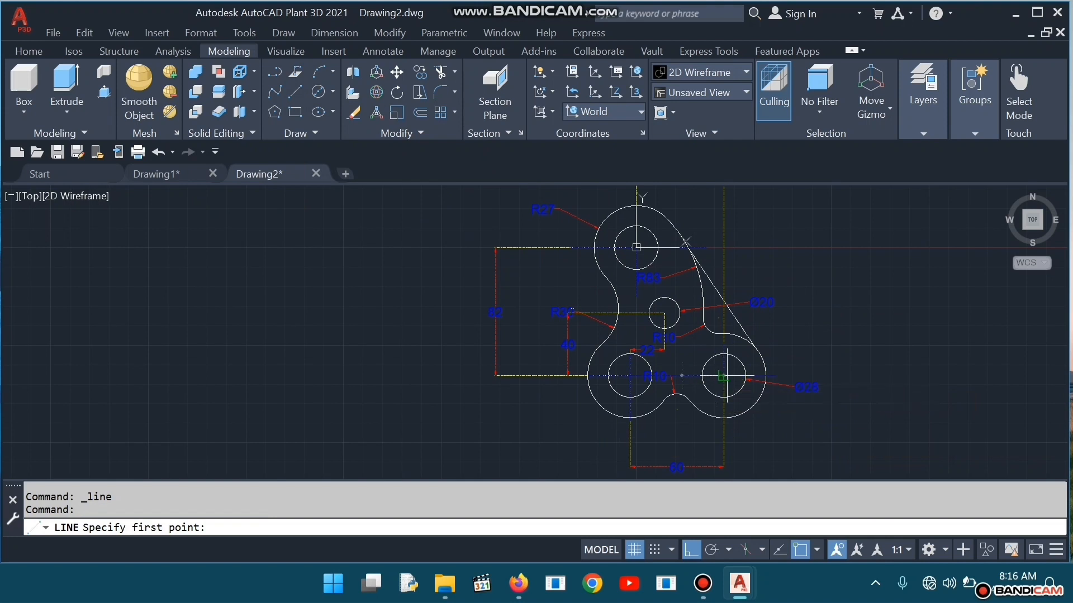
left_click(724, 376)
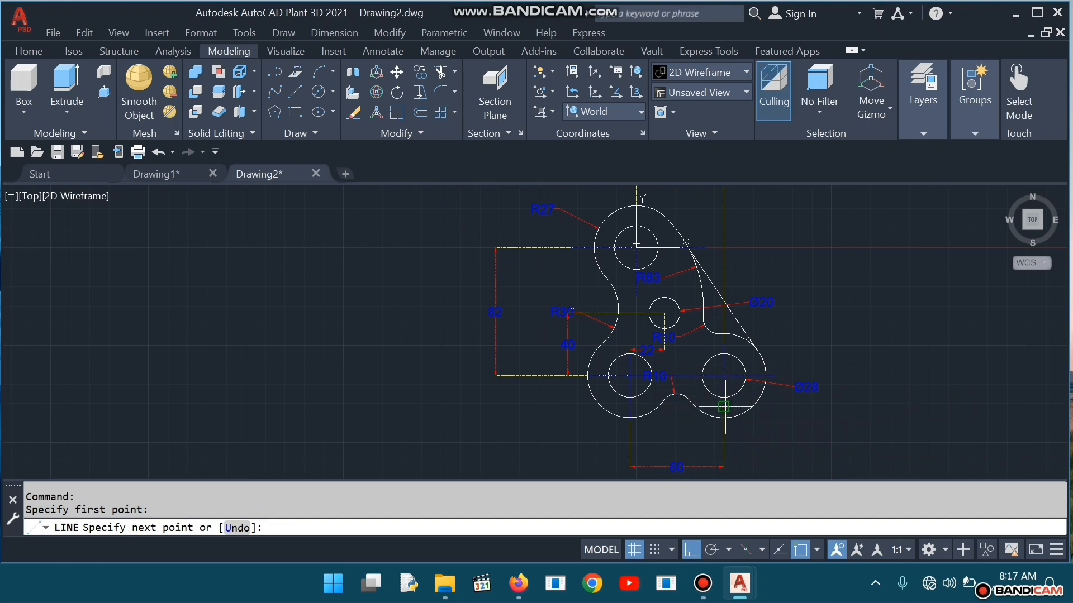
key("Escape")
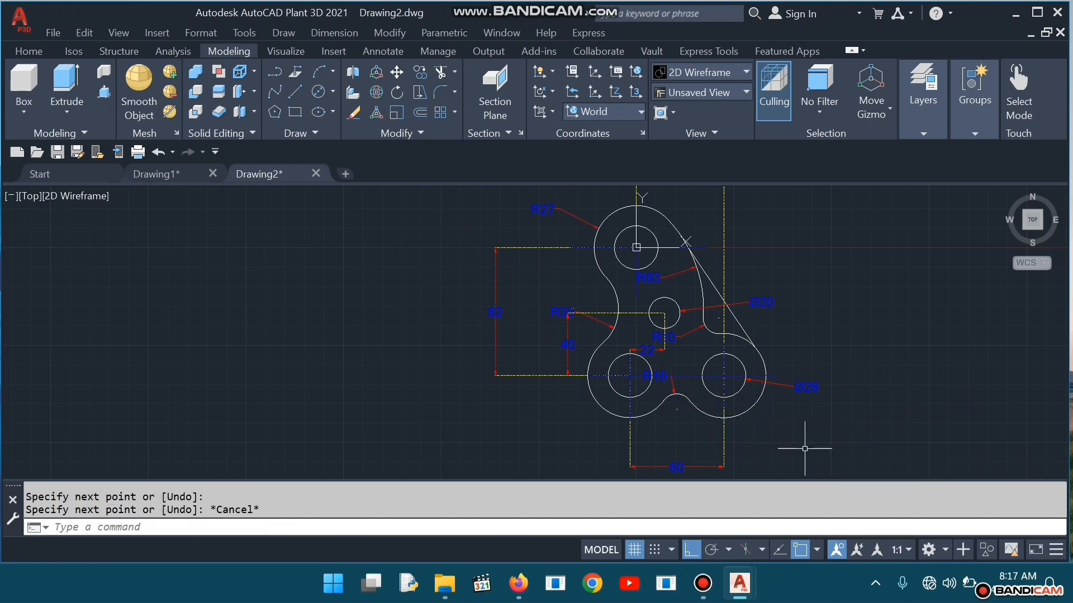
Bring up outo cad.pdf in Firefox and compare the dimensioned plate and its centre lines with the reference on page 3
middle_click_drag(855, 374, 647, 394)
scroll(608, 383, "down", 2)
scroll(593, 371, "up", 2)
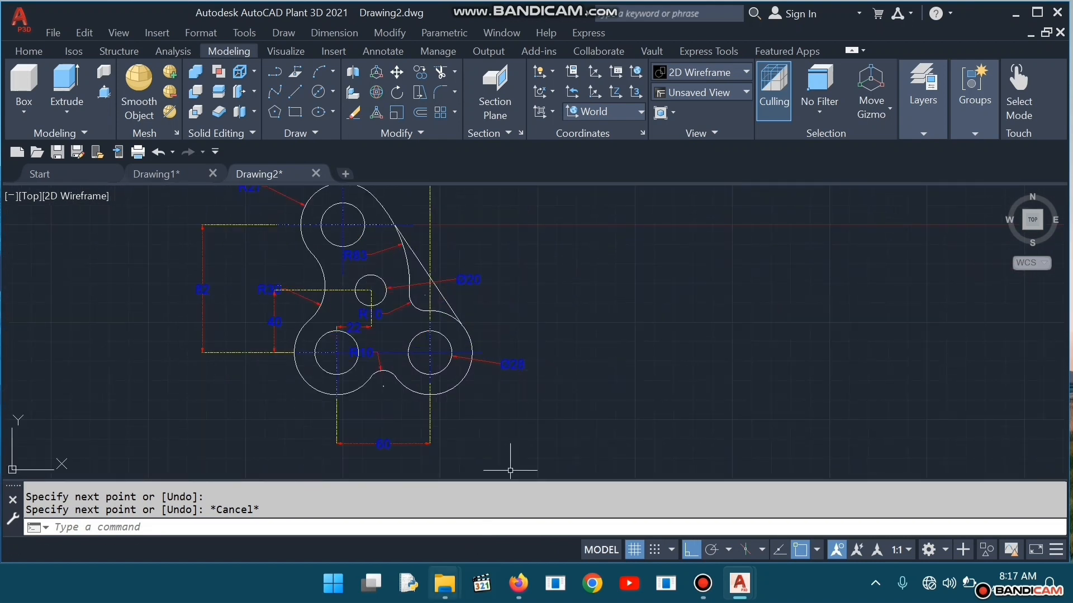
mouse_move(519, 583)
left_click(519, 502)
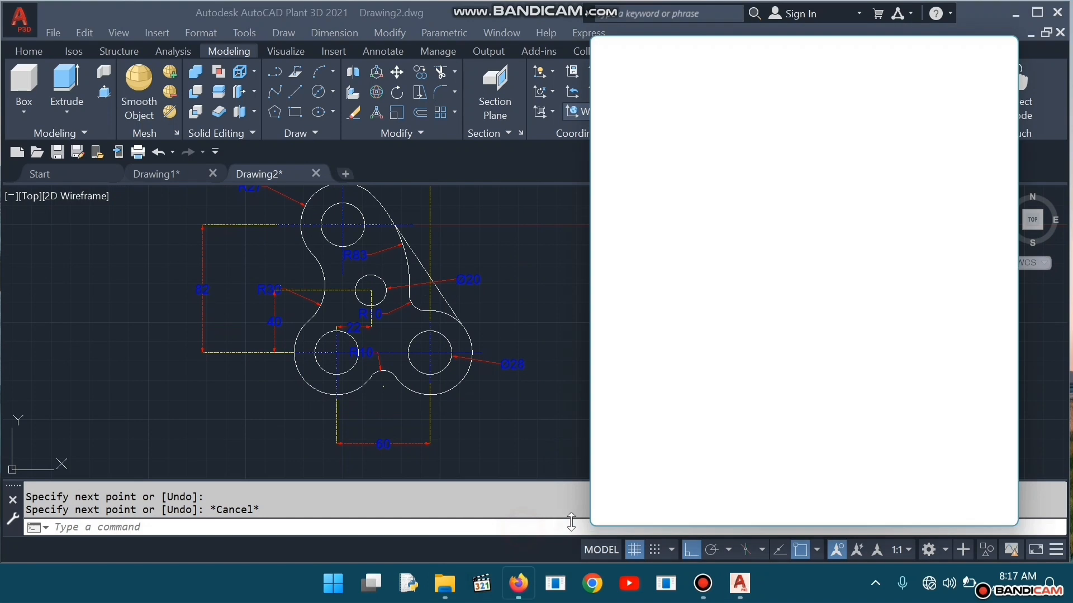
scroll(709, 439, "down", 2)
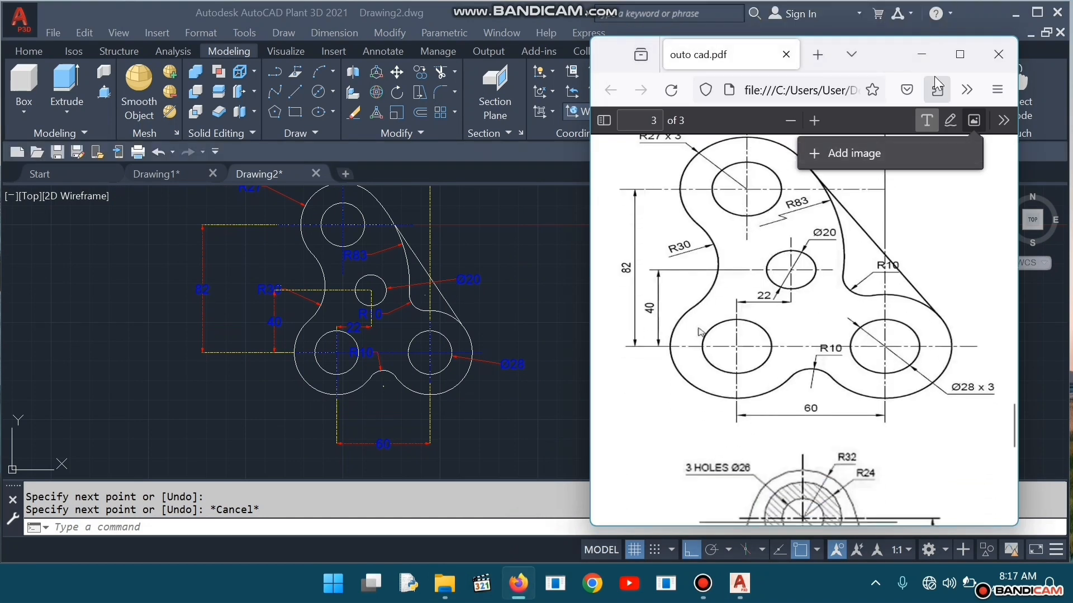
scroll(145, 353, "up", 5)
scroll(157, 355, "down", 5)
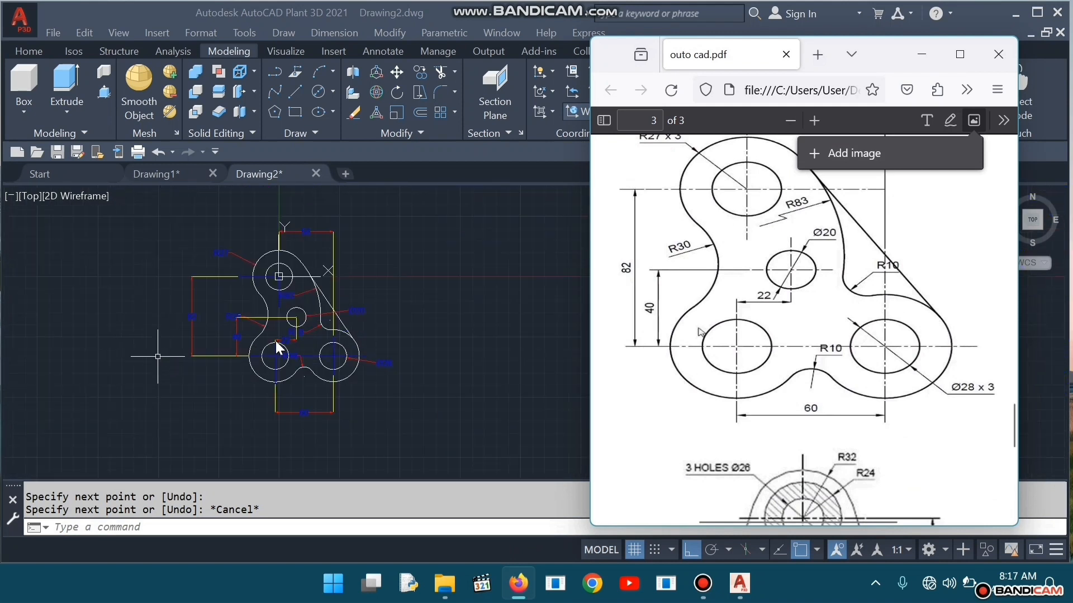